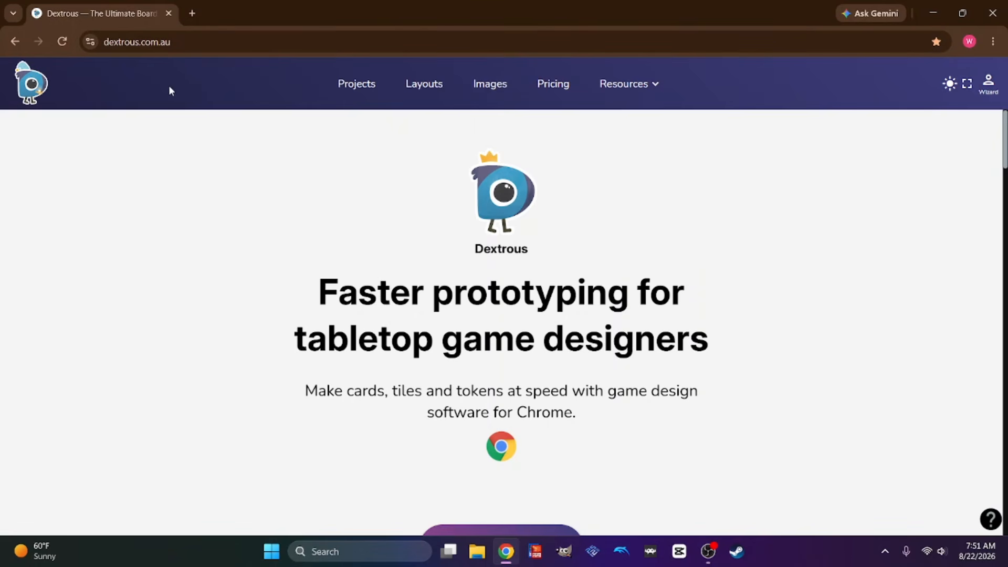
# Open beta_inspired_classic_update.psd from the beta-inspired classic template folder in GIMP, accepting the PSD compatibility notice
pyautogui.click(480, 555)
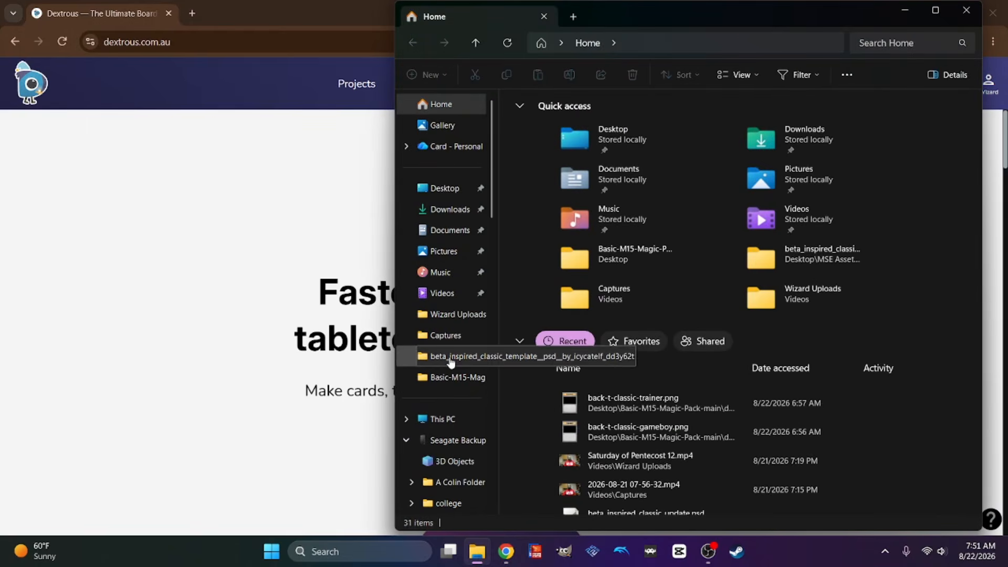
pyautogui.click(611, 358)
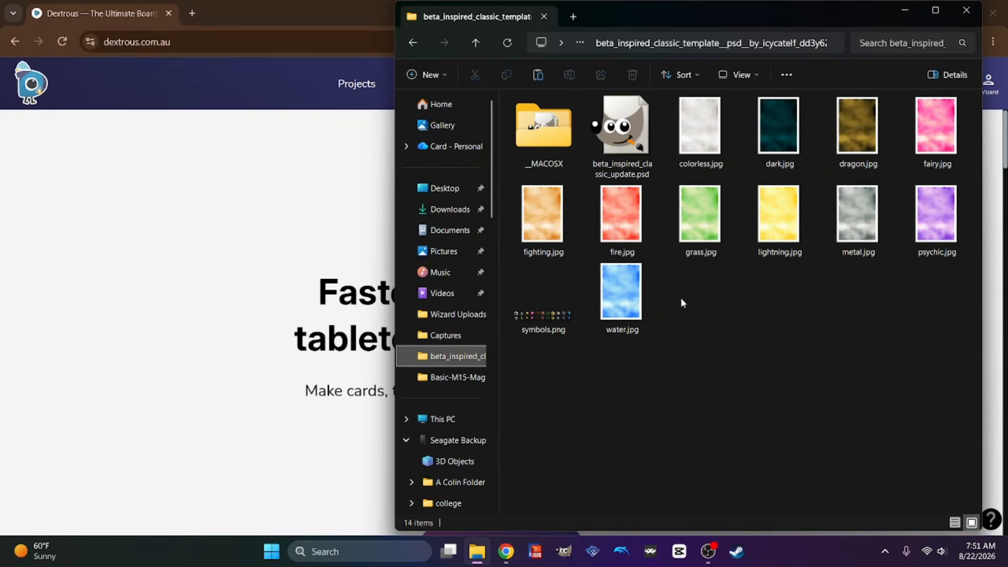
pyautogui.click(625, 136)
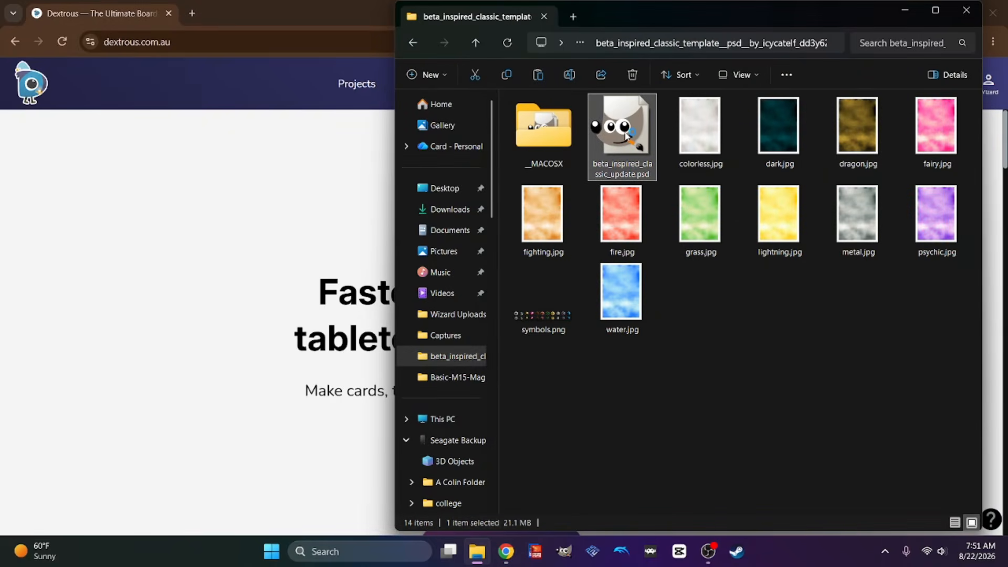
pyautogui.doubleClick(626, 135)
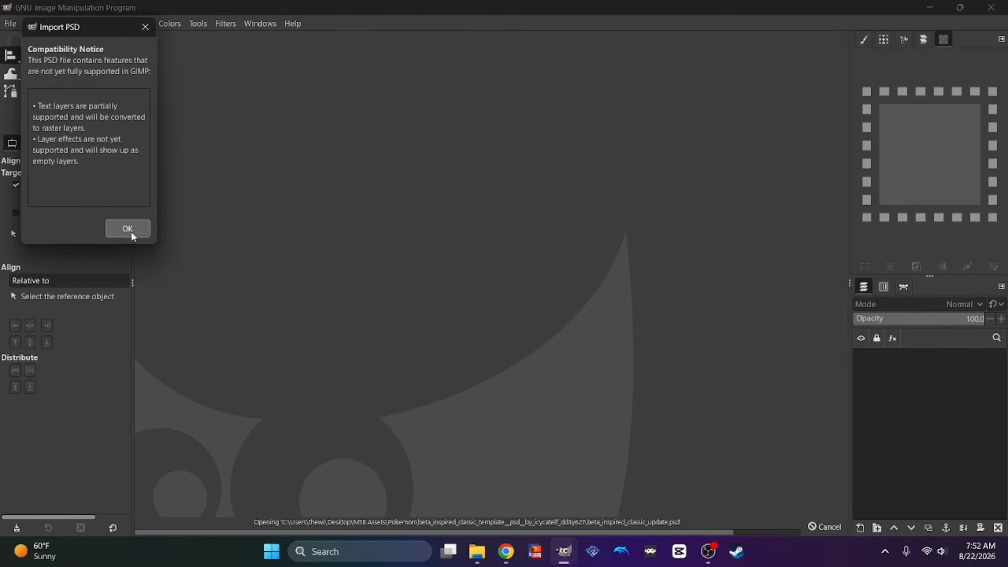
pyautogui.click(127, 229)
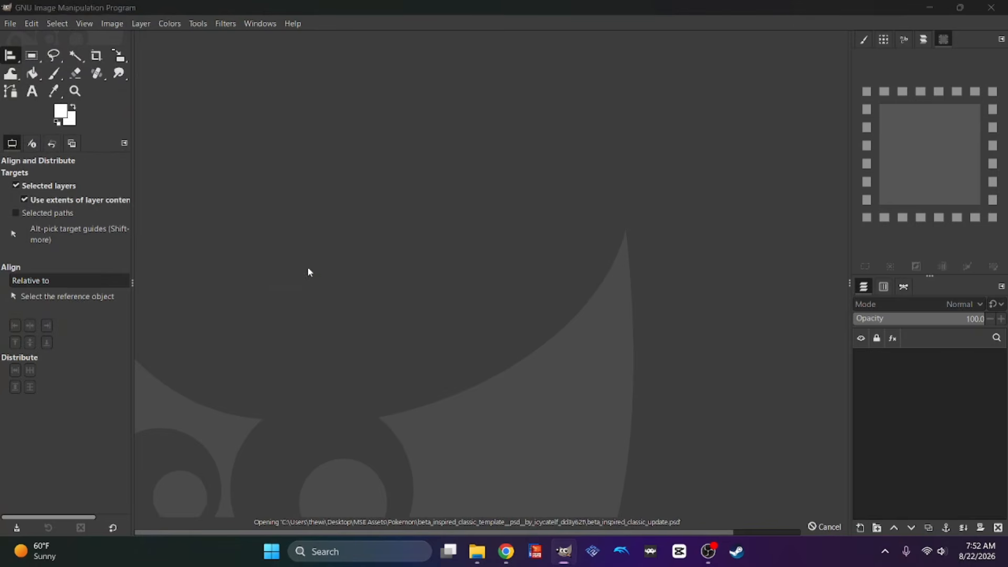
pyautogui.click(257, 222)
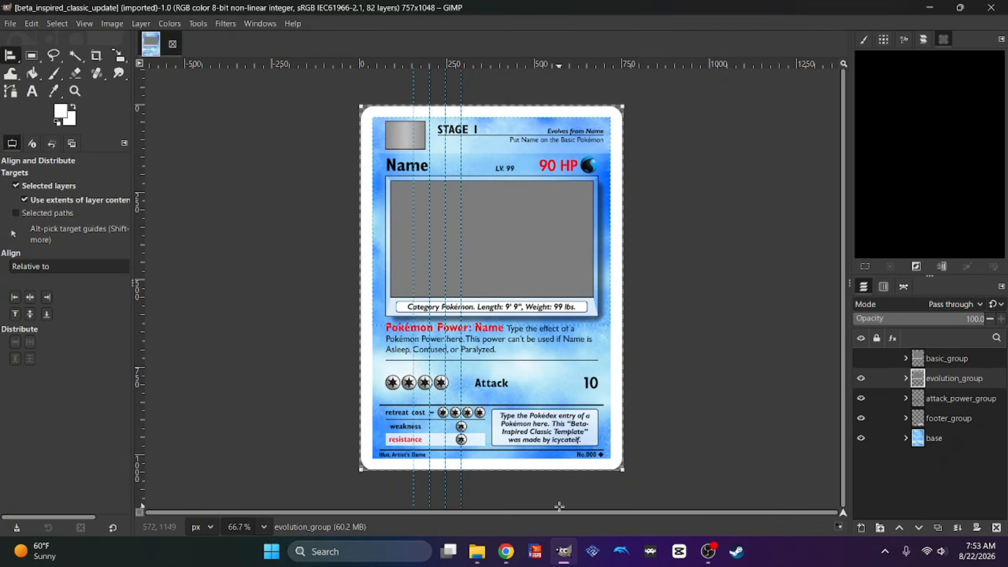
# Hide the attack_power_group, evolution_group and footer_group layer groups, and toggle the base group off and back on
pyautogui.click(861, 398)
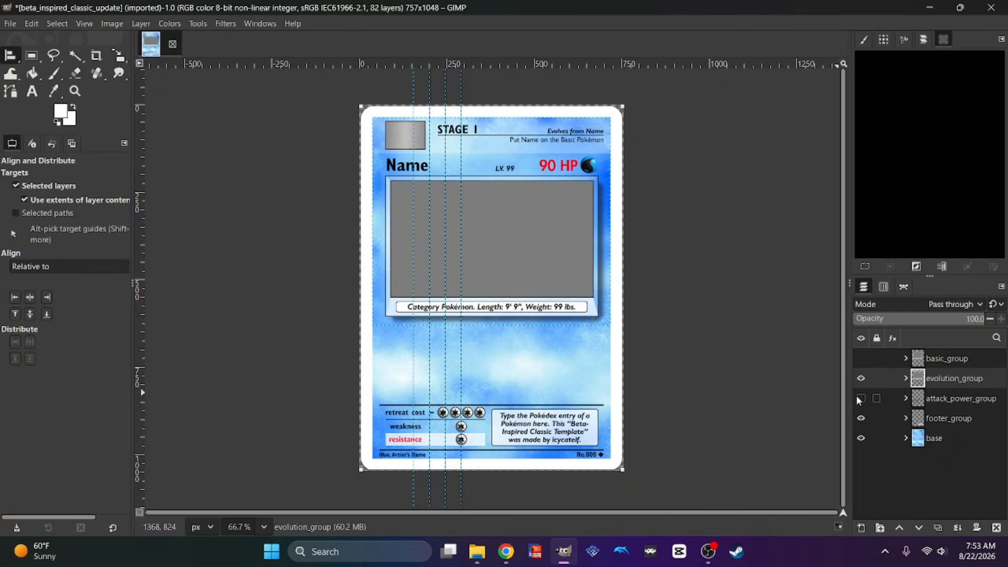
pyautogui.click(862, 378)
pyautogui.click(862, 419)
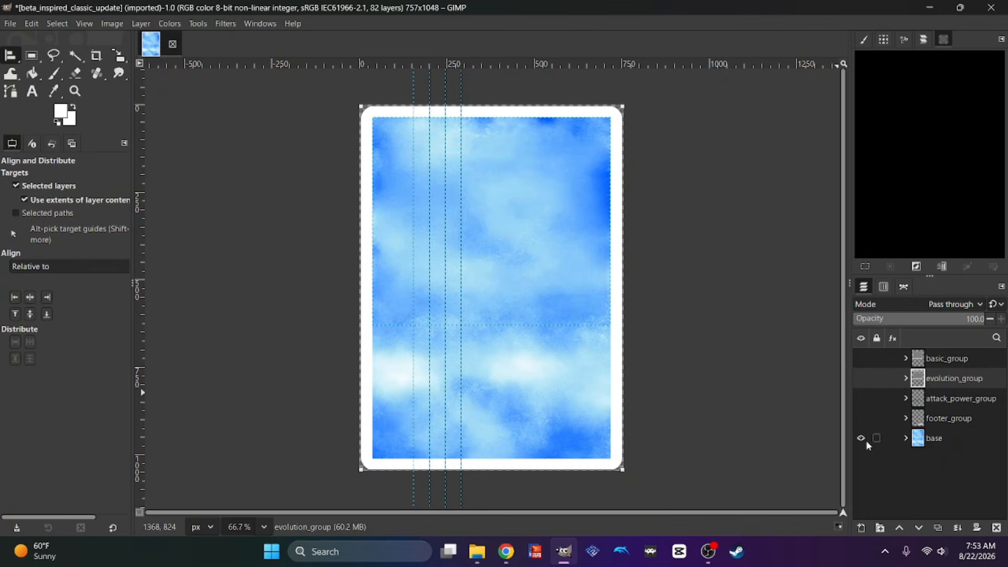
pyautogui.click(862, 438)
pyautogui.click(861, 438)
# Inspect the attack_power_group and evolution_group contents by showing each over the base, leaving only the base visible
pyautogui.click(861, 398)
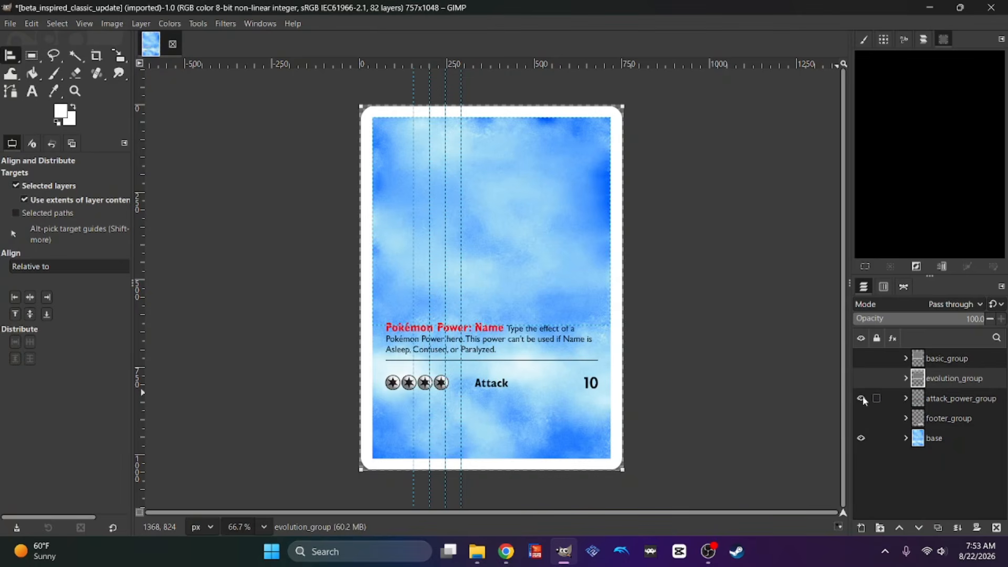
pyautogui.click(861, 398)
pyautogui.click(861, 379)
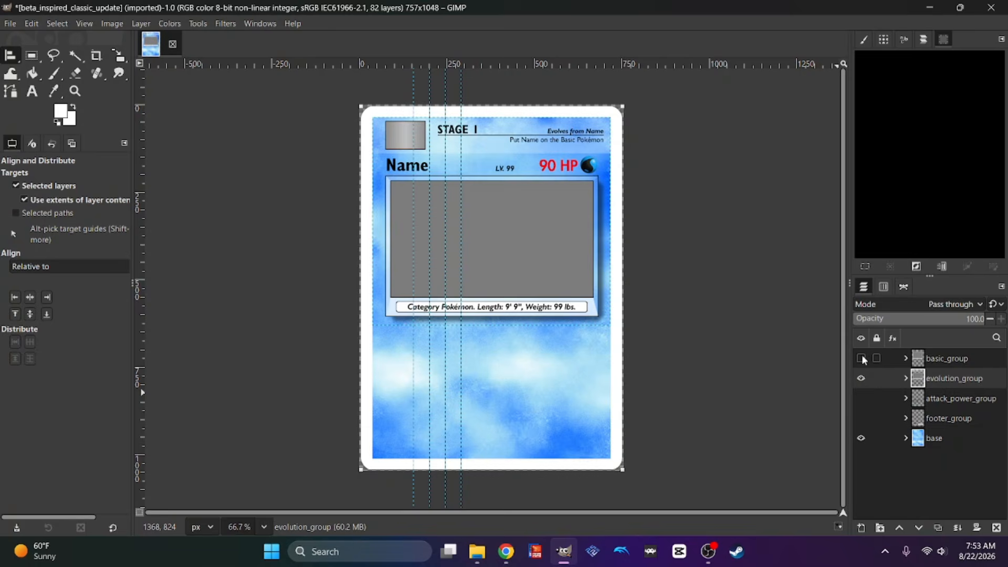
pyautogui.click(862, 360)
pyautogui.click(861, 378)
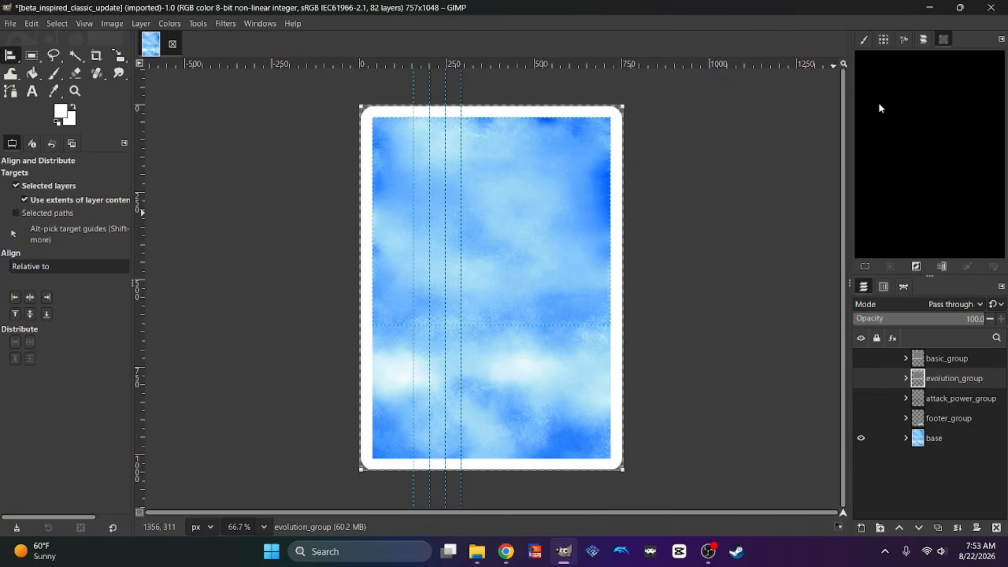
# Switch to Dextrous in Chrome, open the existing saved card layout and unlock it for editing
pyautogui.click(931, 8)
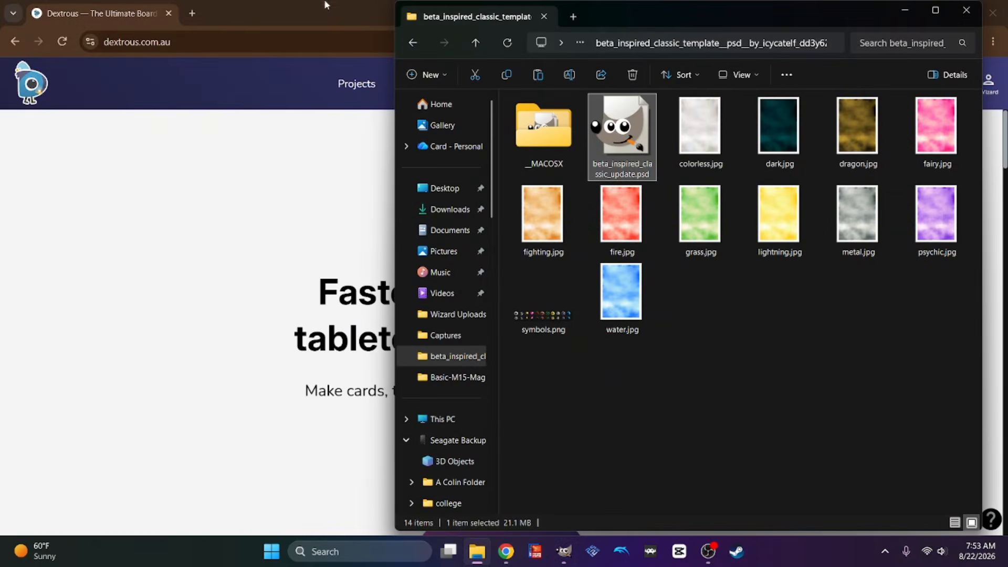
pyautogui.click(281, 123)
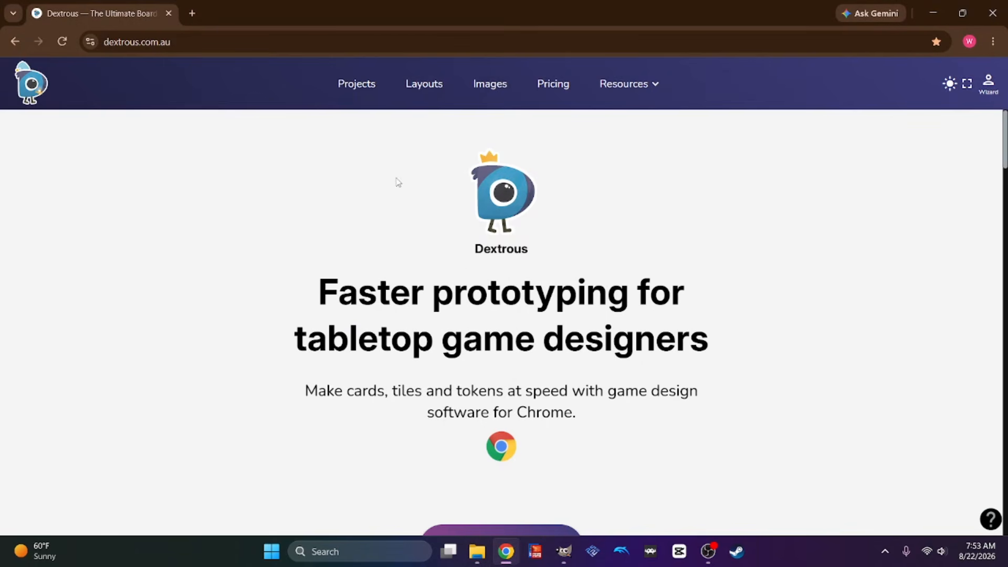
pyautogui.click(424, 85)
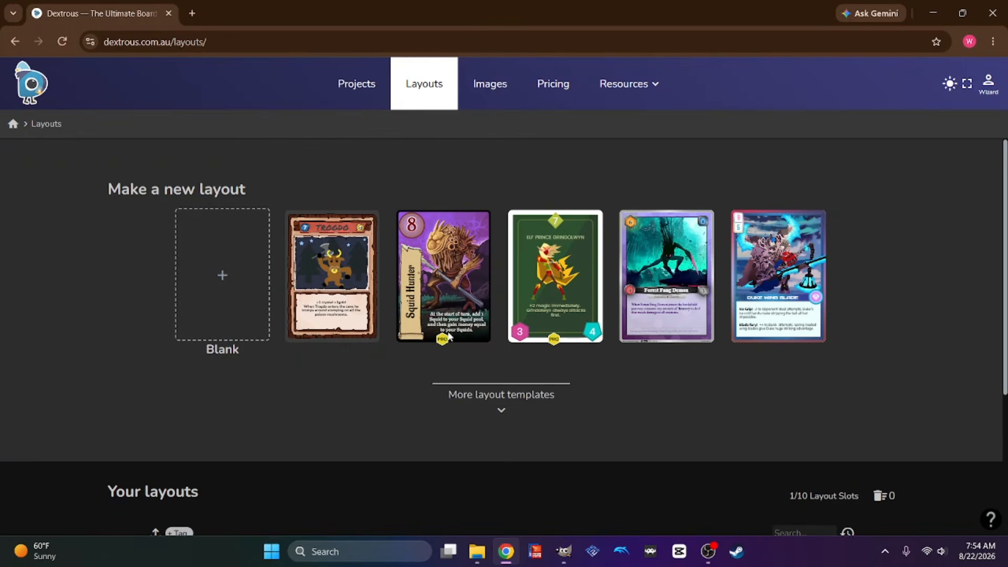
pyautogui.moveTo(446, 346)
pyautogui.scroll(-4, 399, 405)
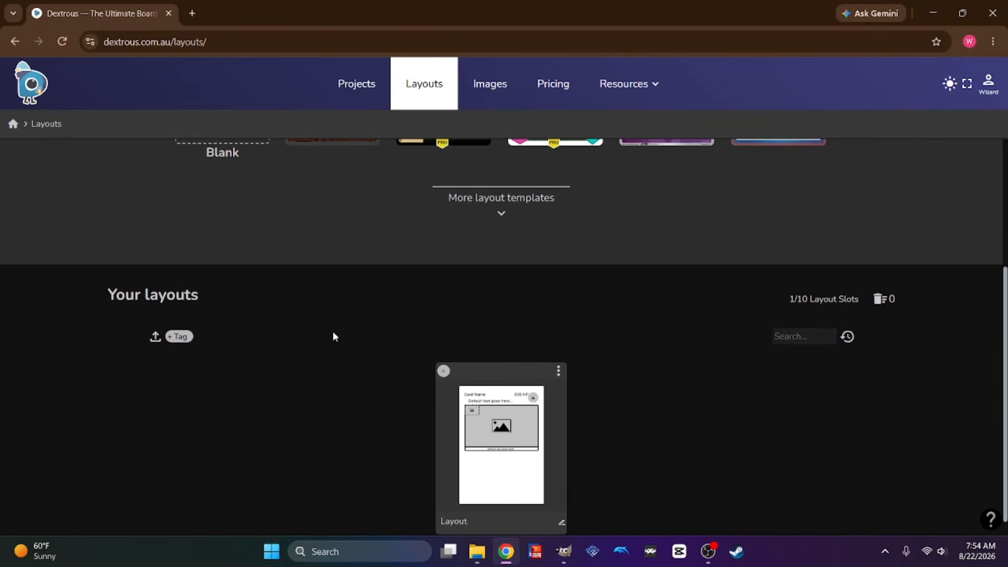
pyautogui.click(483, 436)
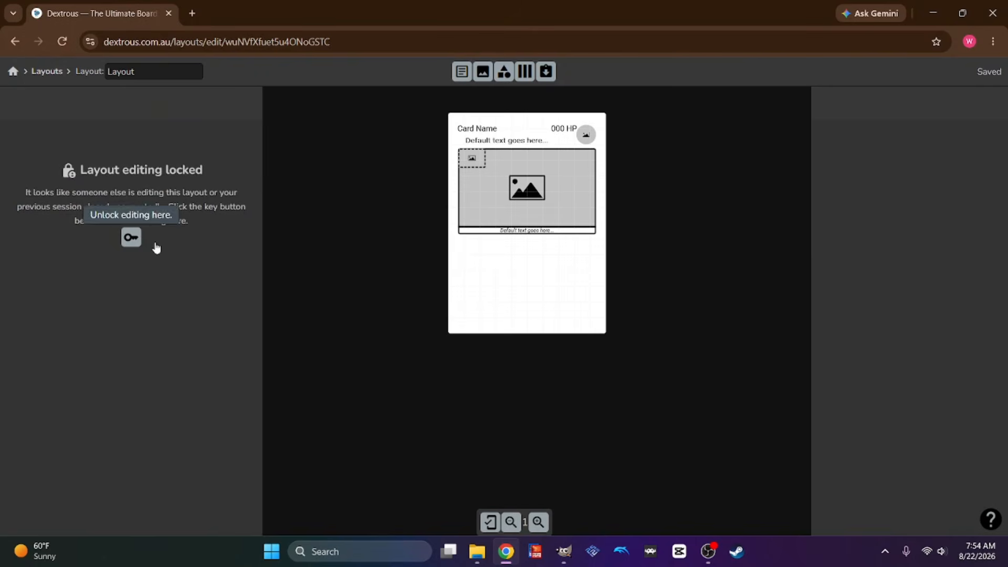
pyautogui.click(132, 237)
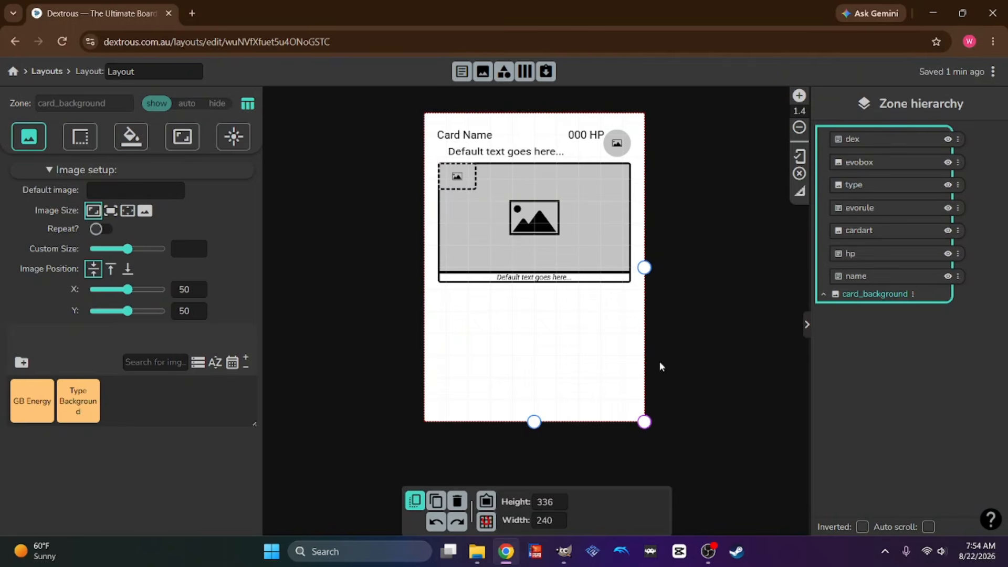
# Examine the zone creation tools and the default shapes offered for a clip-path text zone
pyautogui.click(800, 128)
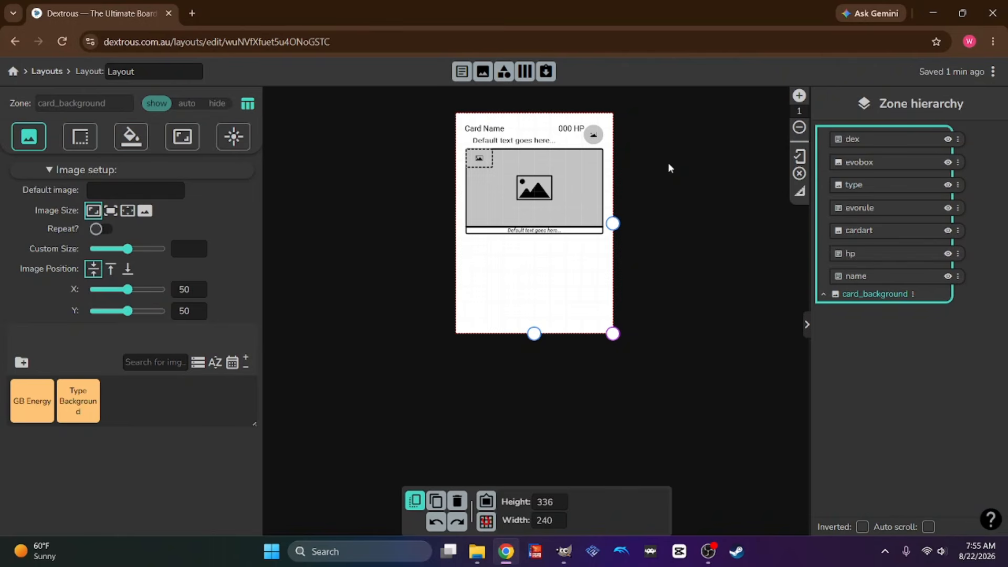
pyautogui.click(799, 97)
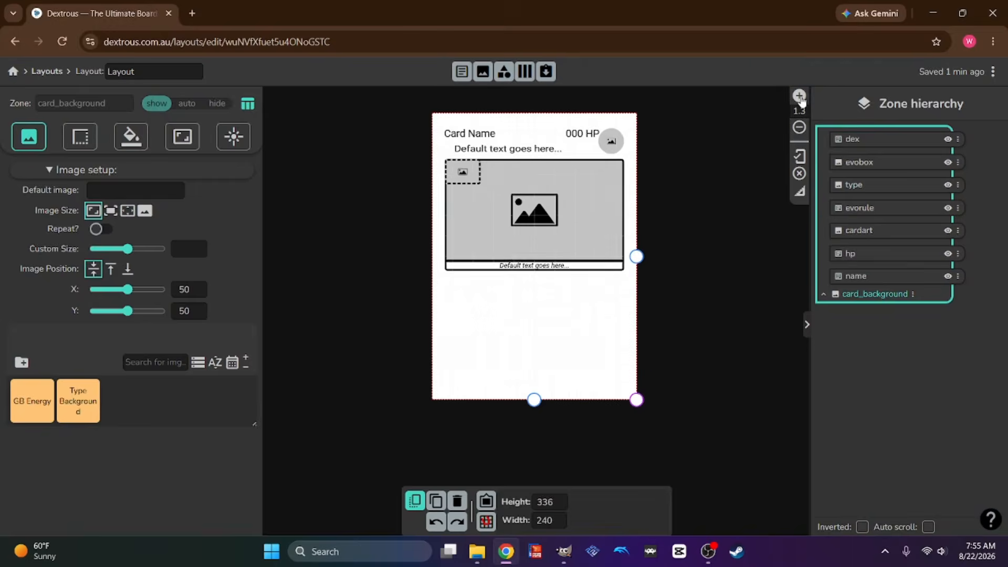
pyautogui.click(800, 96)
pyautogui.click(800, 96)
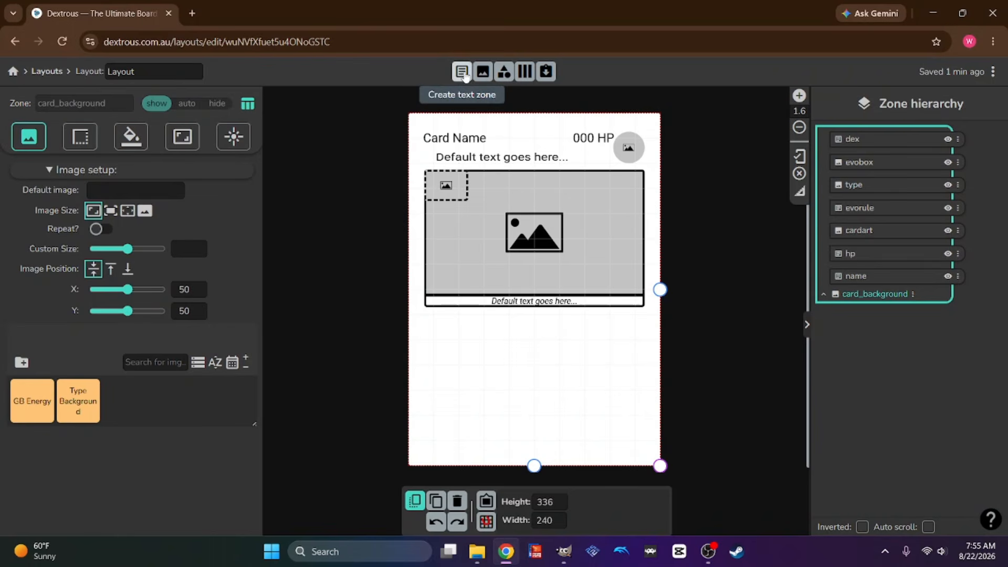
pyautogui.click(463, 77)
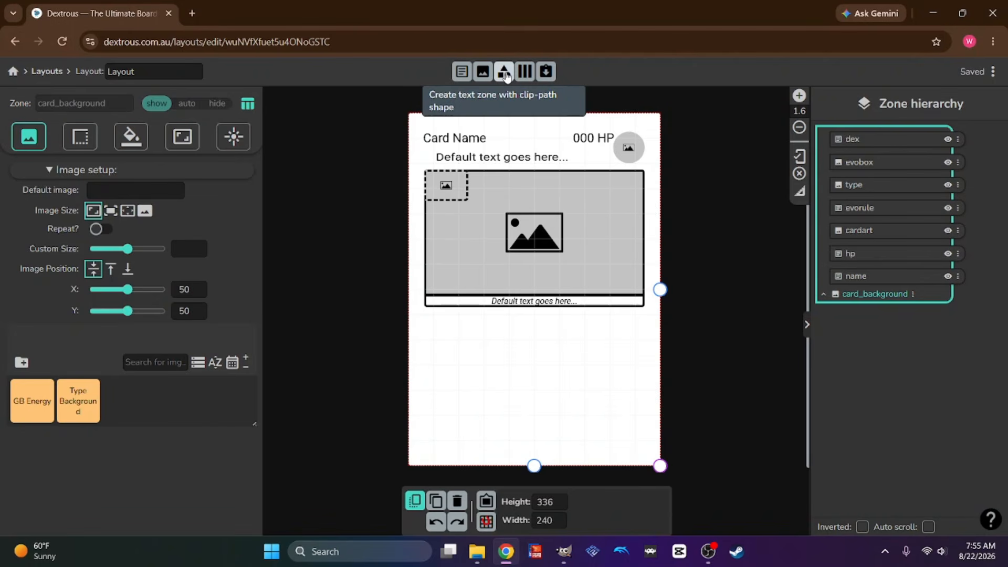
pyautogui.click(506, 76)
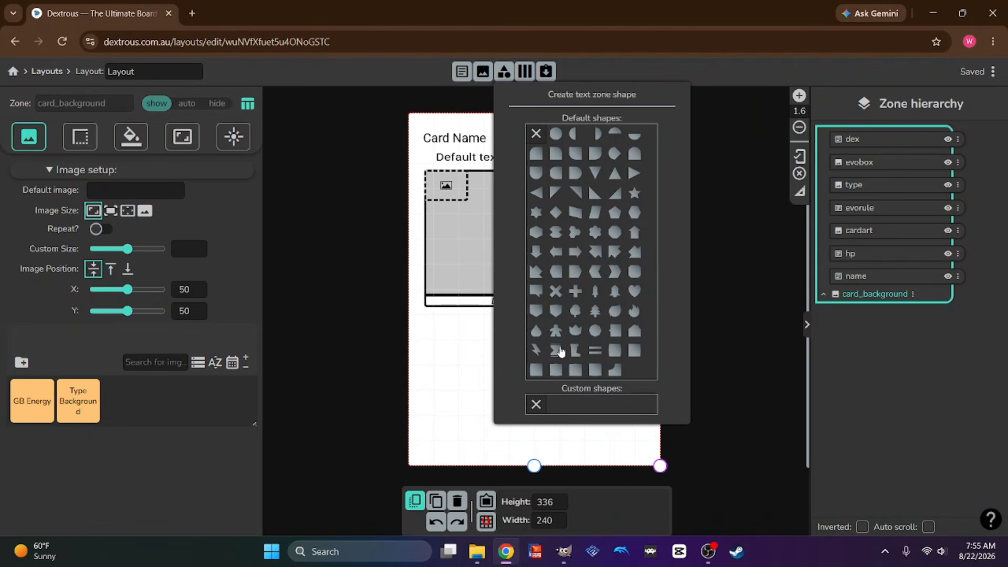
pyautogui.click(635, 291)
pyautogui.click(739, 214)
# Add a circular text zone and move it to about X 132, Y 234 in the card's lower-right area
pyautogui.click(504, 72)
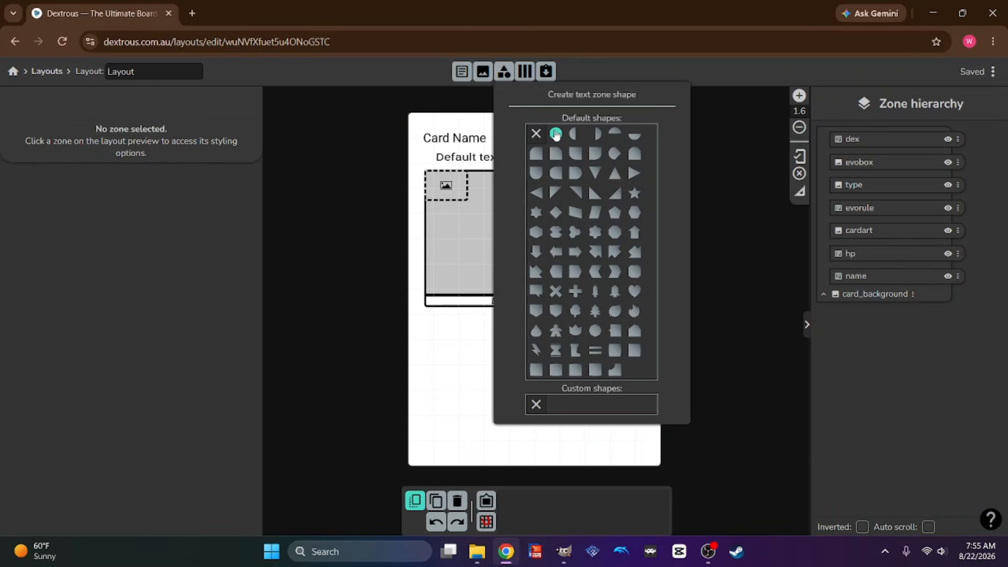
pyautogui.click(555, 134)
pyautogui.click(713, 235)
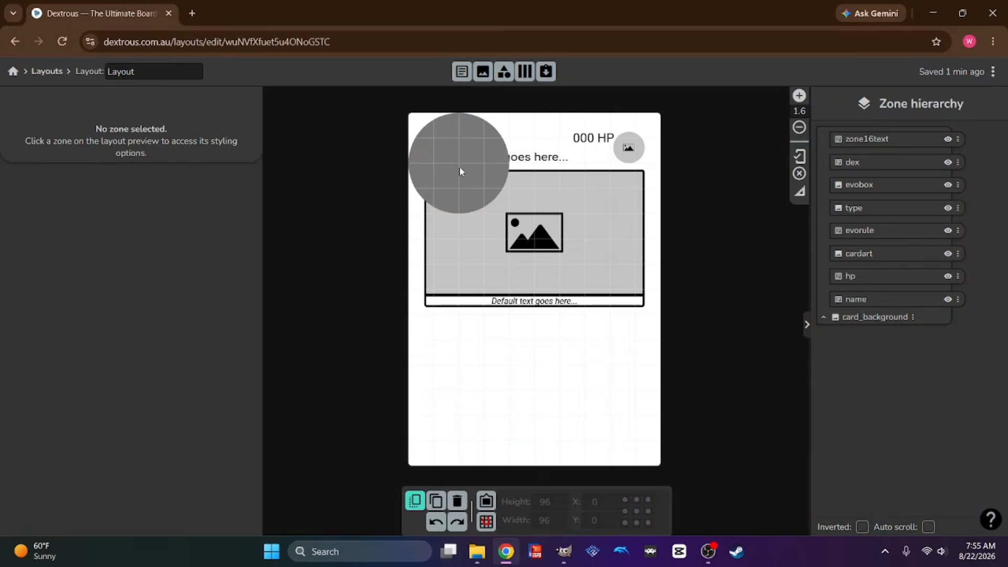
pyautogui.click(459, 165)
pyautogui.moveTo(458, 164); pyautogui.dragTo(599, 411)
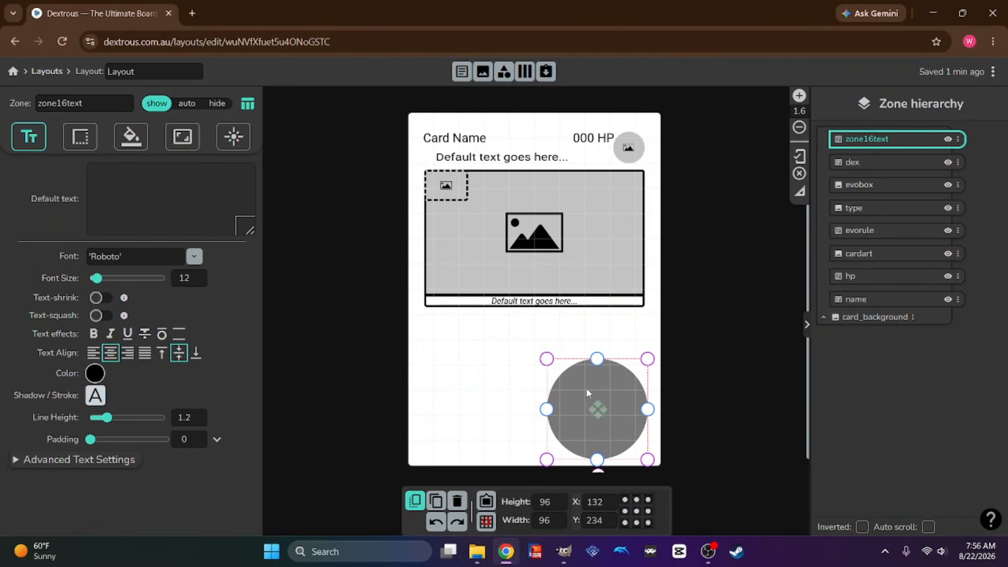
pyautogui.moveTo(547, 359)
pyautogui.mouseDown()
pyautogui.moveTo(627, 439)
pyautogui.moveTo(569, 399)
pyautogui.moveTo(617, 436)
pyautogui.moveTo(583, 371)
pyautogui.moveTo(571, 428)
pyautogui.moveTo(559, 382)
pyautogui.moveTo(615, 394)
pyautogui.moveTo(560, 366)
pyautogui.moveTo(582, 404)
pyautogui.moveTo(590, 349)
pyautogui.moveTo(596, 372)
pyautogui.moveTo(547, 359)
pyautogui.mouseUp()
# Set the circular text zone's height and width to 36
pyautogui.doubleClick(547, 501)
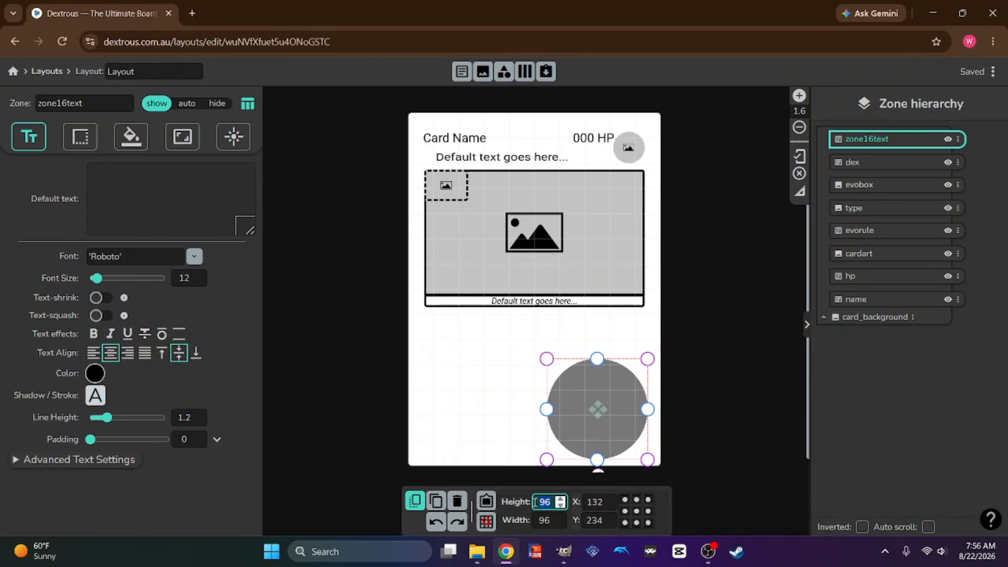
pyautogui.write('36')
pyautogui.click(572, 431)
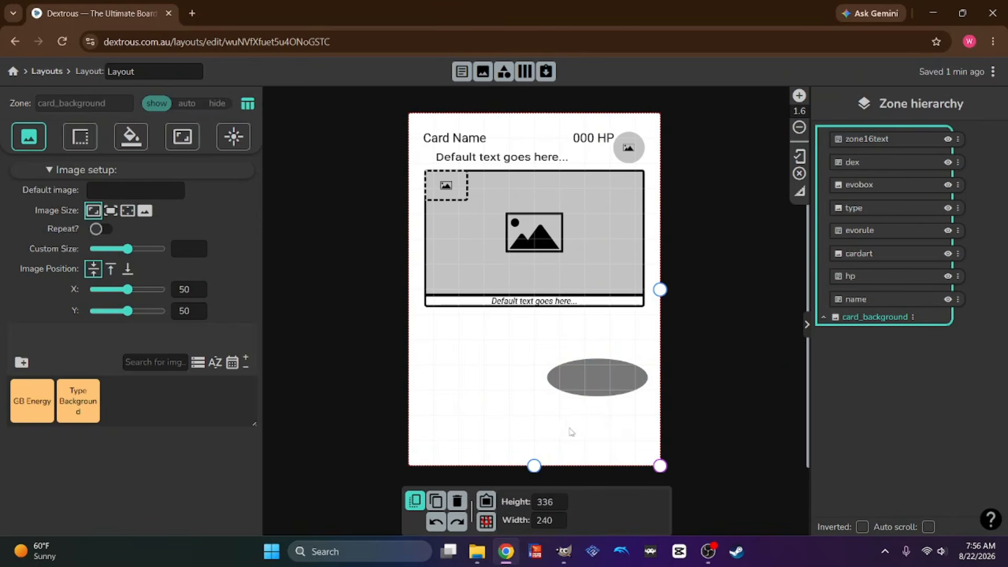
pyautogui.click(601, 379)
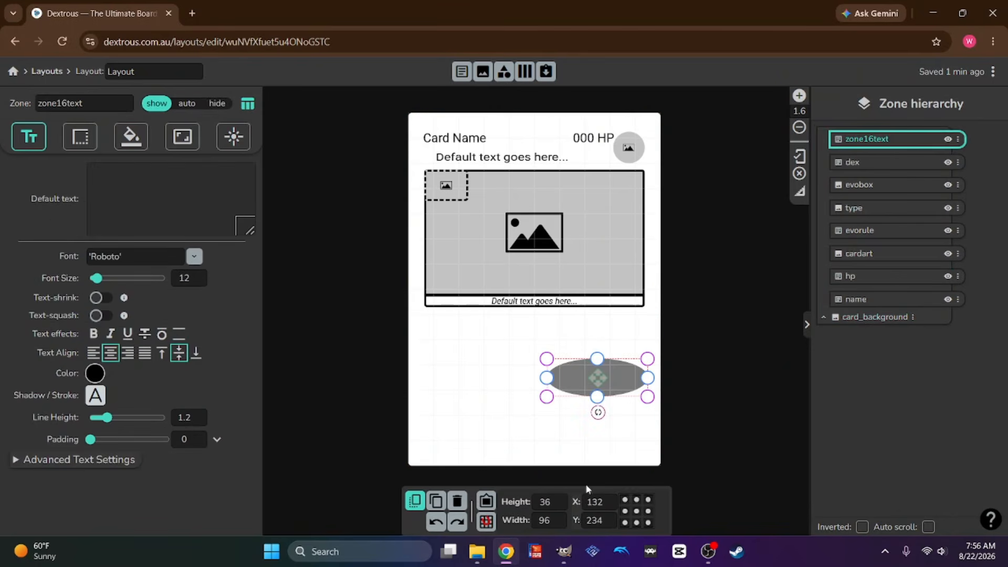
pyautogui.doubleClick(540, 521)
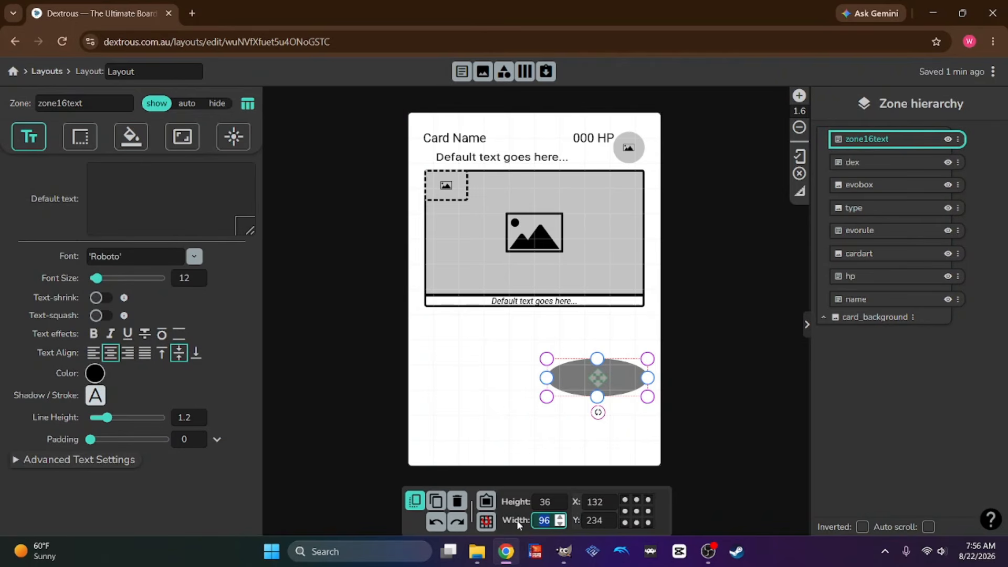
pyautogui.write('36')
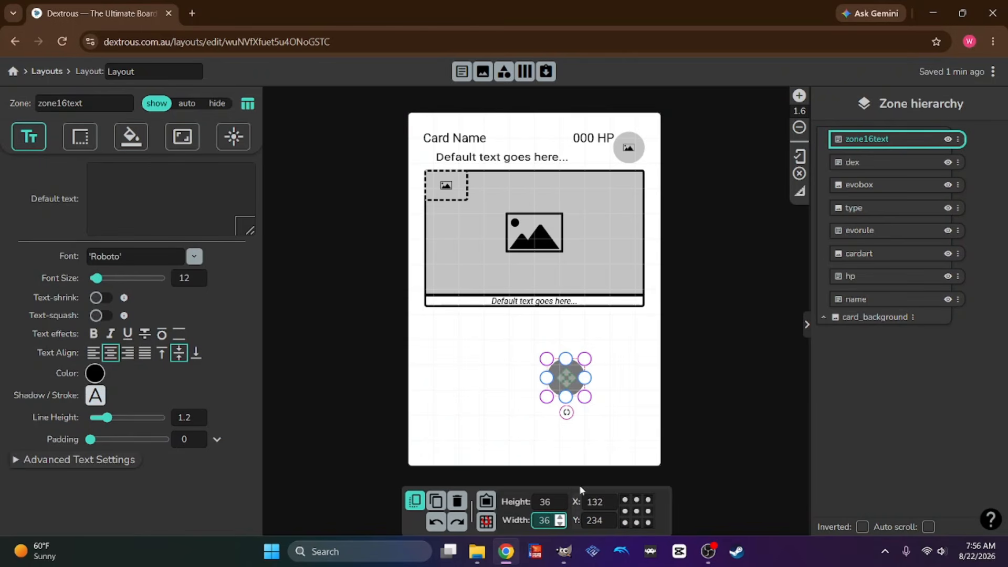
# Position the circular text zone at X 172, Y 294 near the card's bottom edge
pyautogui.click(598, 502)
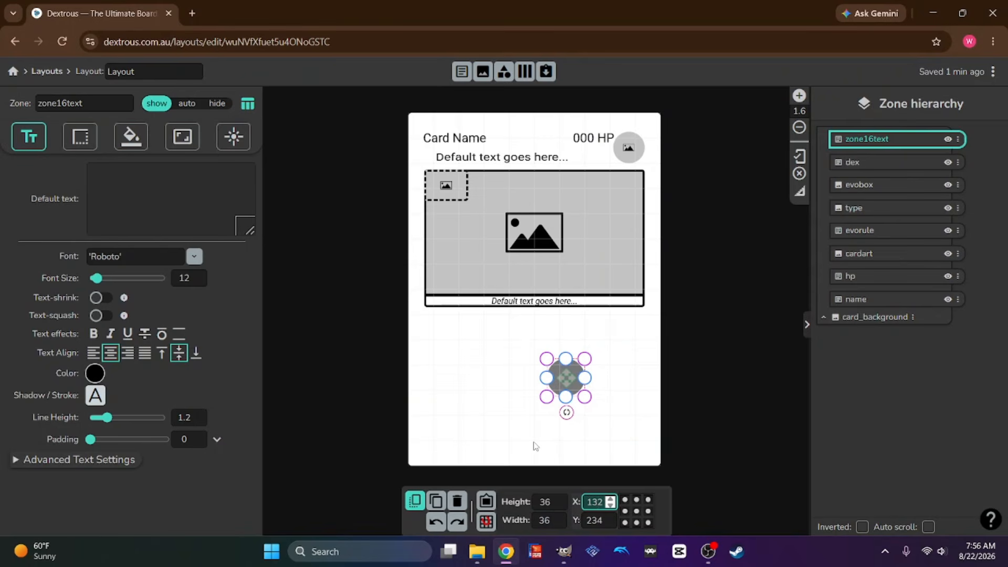
pyautogui.press('BackSpace')
pyautogui.write('5')
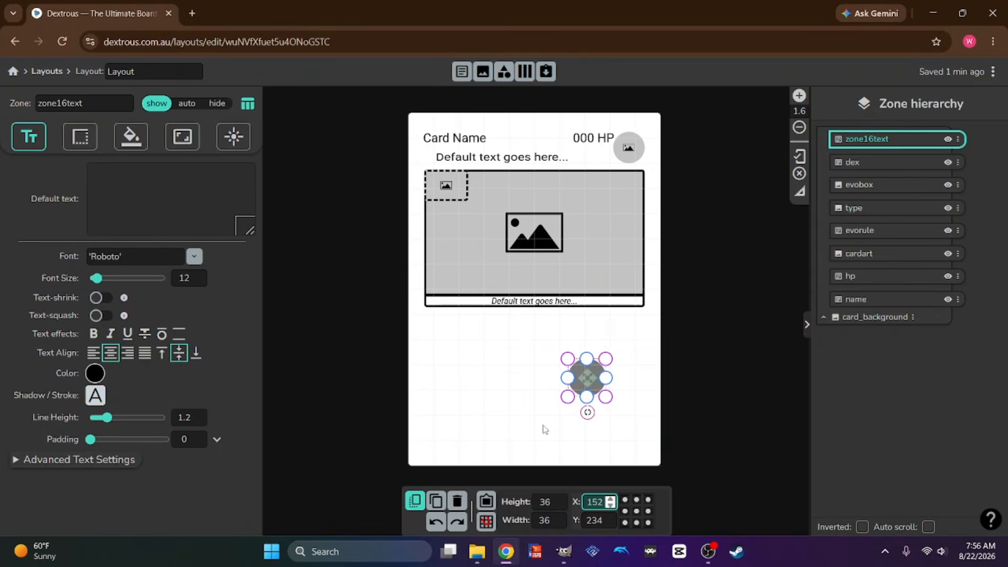
pyautogui.press('BackSpace')
pyautogui.write('7')
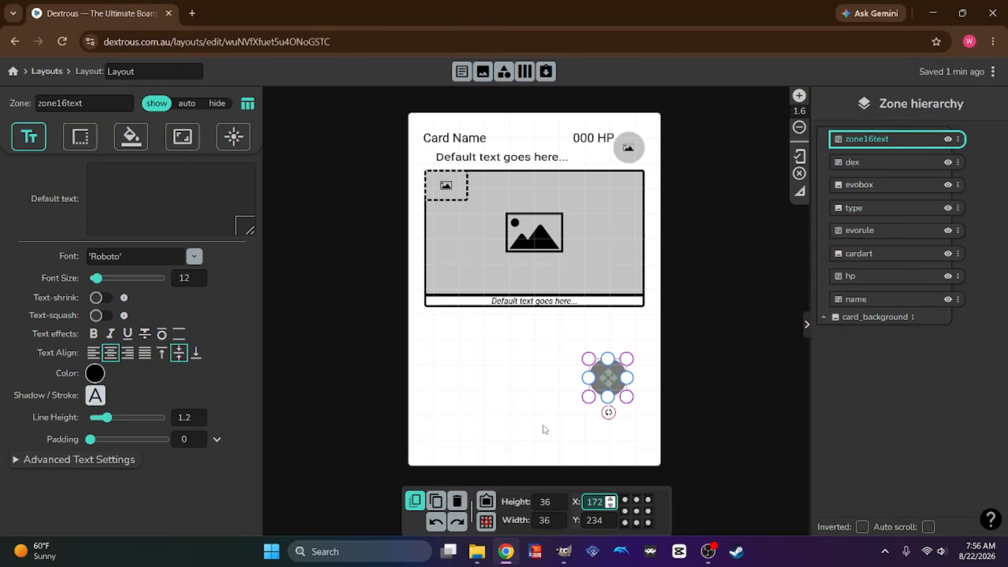
pyautogui.click(596, 520)
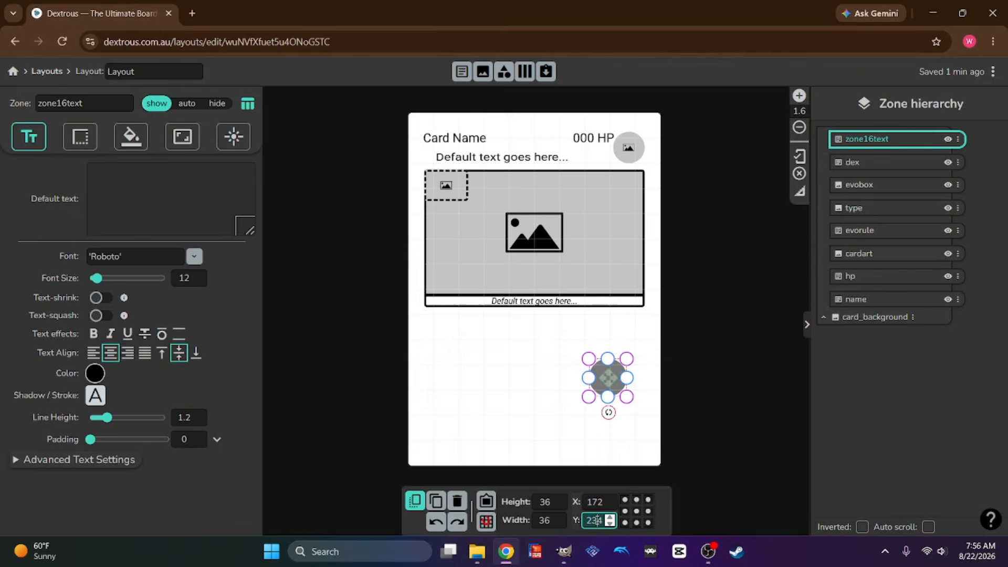
pyautogui.write('9')
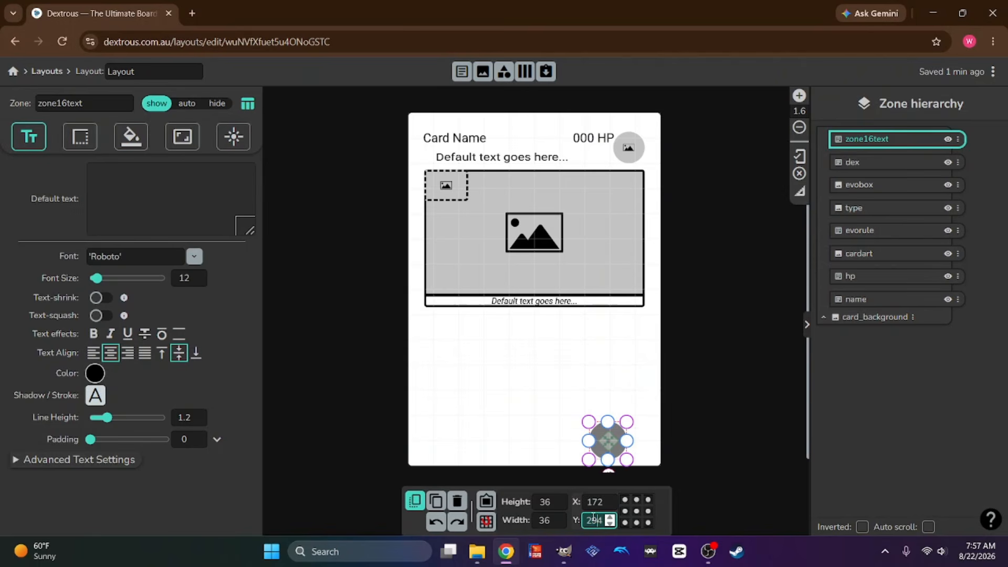
# Enter P as the default text of the circular text zone near the card's bottom edge
pyautogui.click(688, 414)
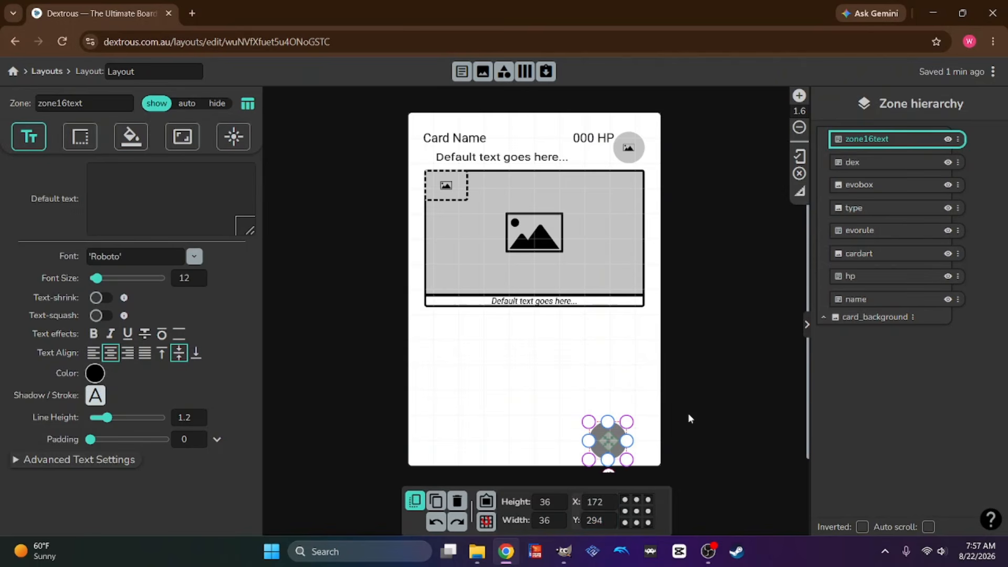
pyautogui.click(605, 441)
pyautogui.click(596, 375)
pyautogui.click(609, 444)
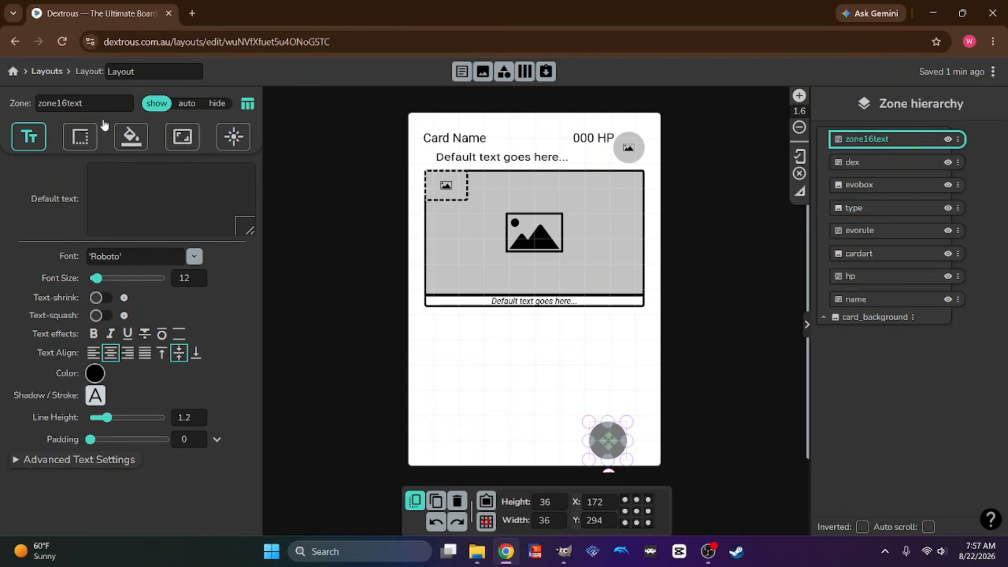
pyautogui.click(114, 187)
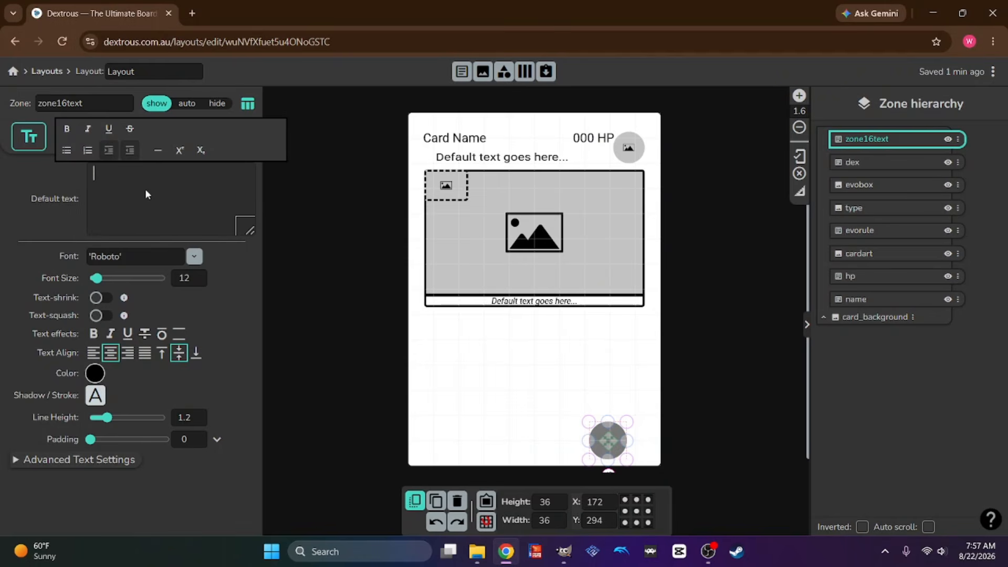
pyautogui.write('P')
pyautogui.press('Return')
pyautogui.press('BackSpace')
pyautogui.click(387, 333)
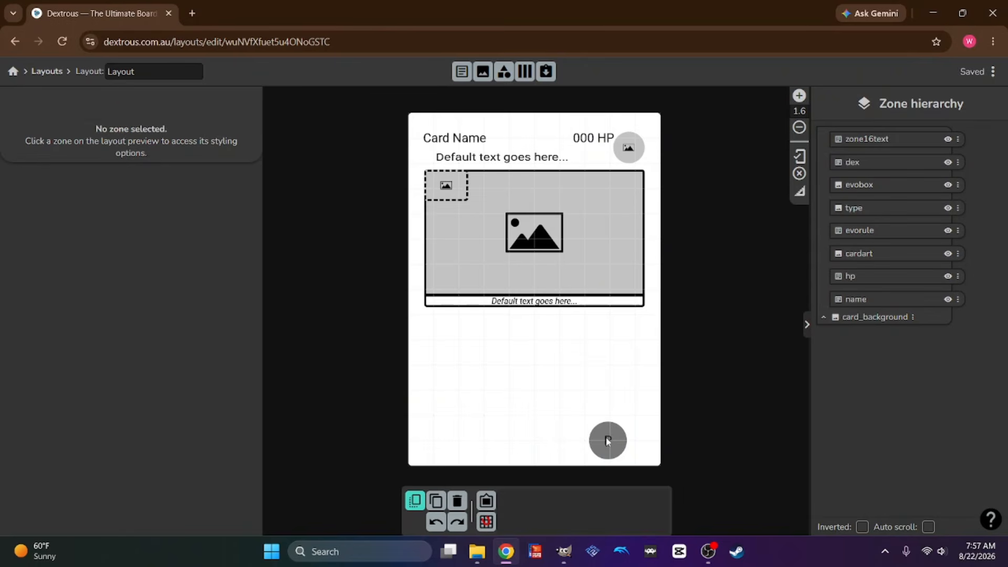
pyautogui.click(608, 440)
pyautogui.click(557, 389)
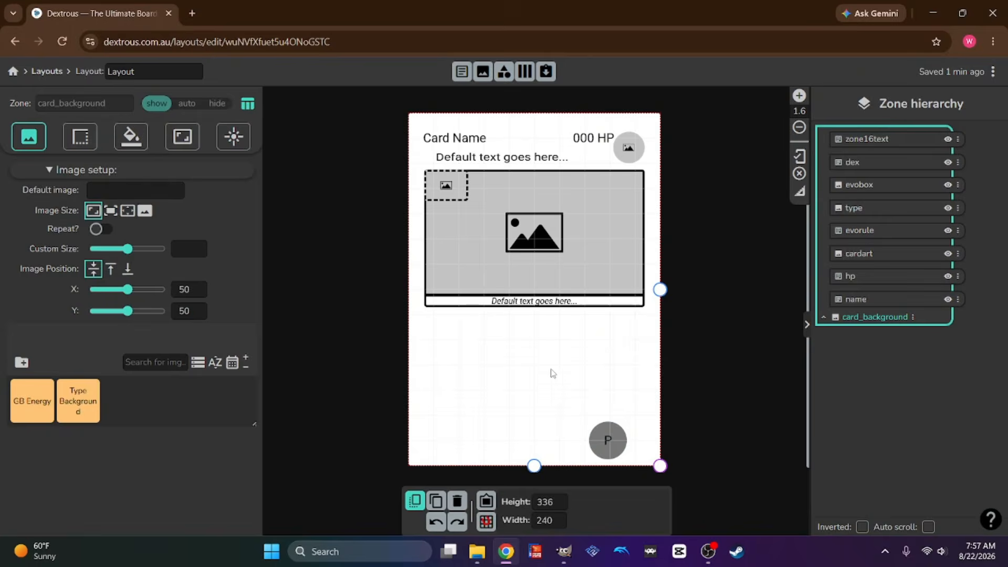
# Examine the text settings of the name, hp, evorule and dex zones
pyautogui.click(455, 139)
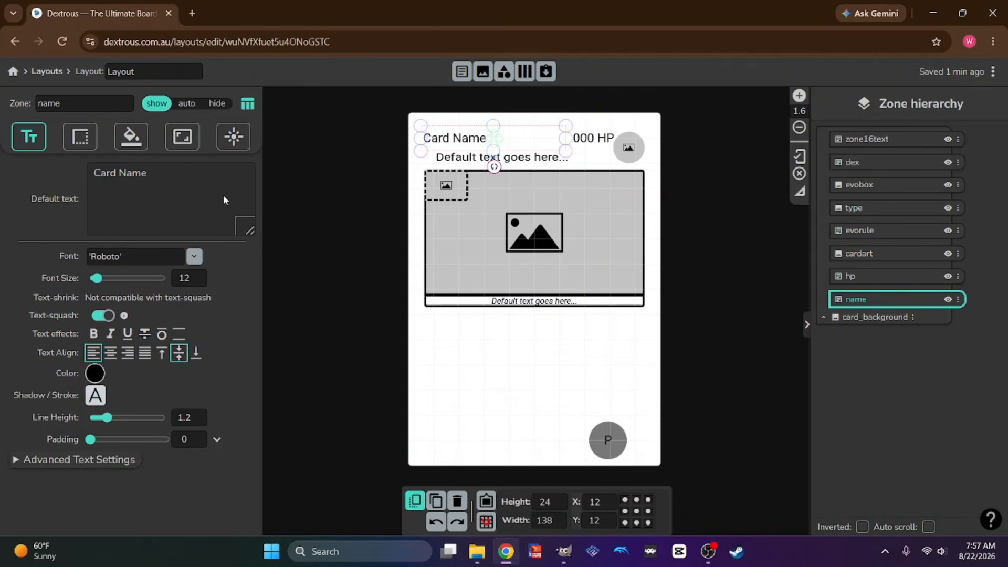
pyautogui.click(588, 138)
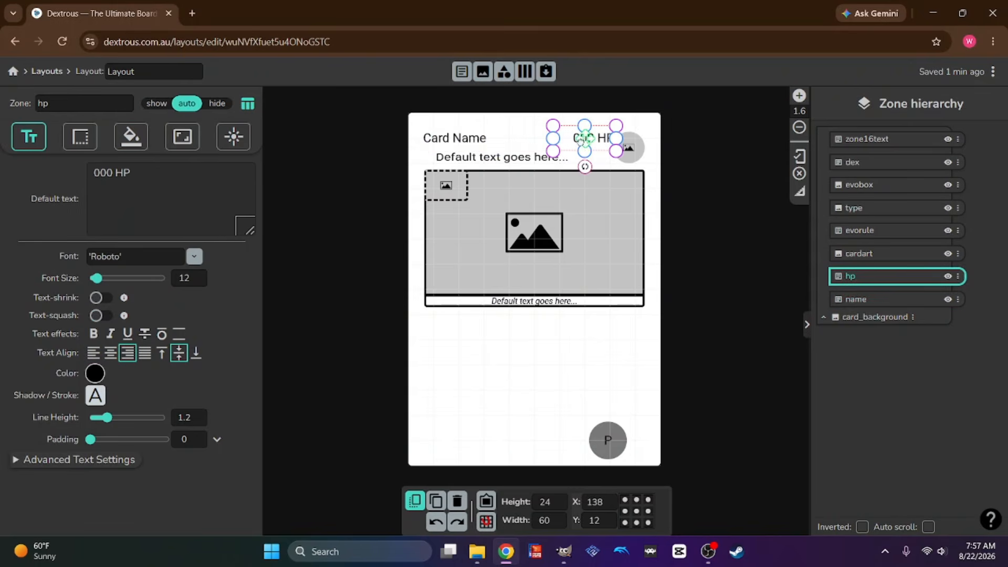
pyautogui.click(507, 157)
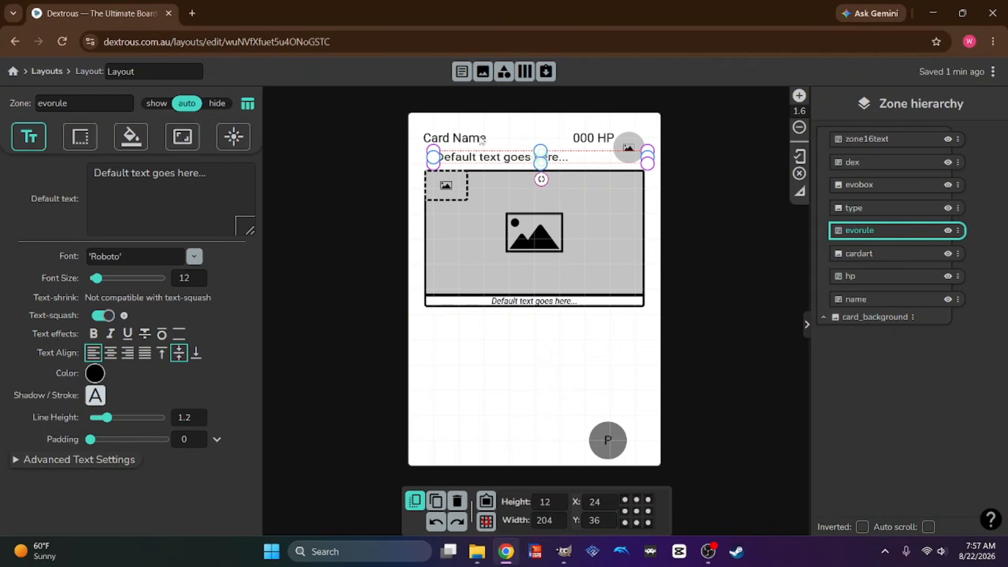
pyautogui.click(481, 141)
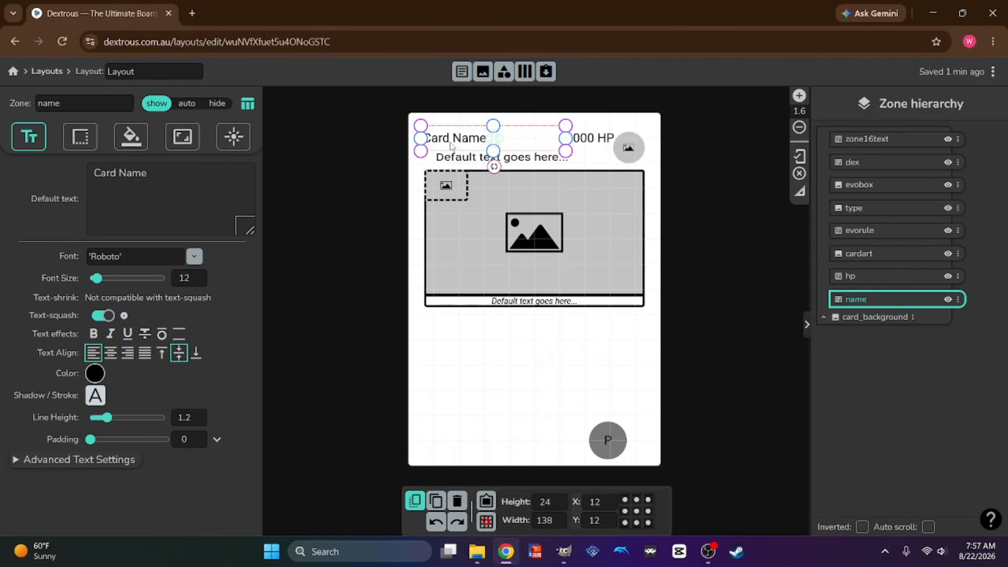
pyautogui.click(536, 300)
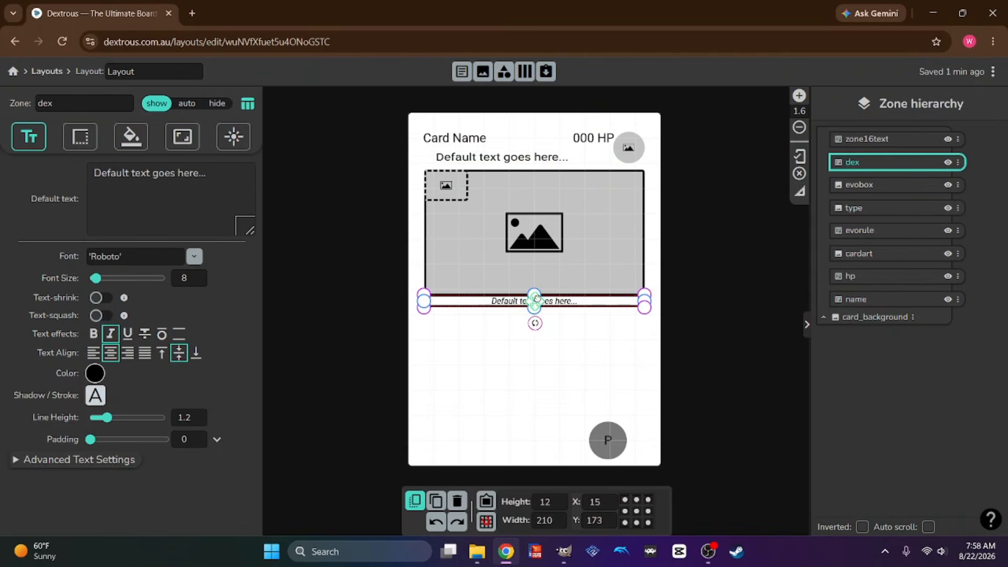
# Try a dotted border on the name zone and return its border style to none
pyautogui.click(463, 141)
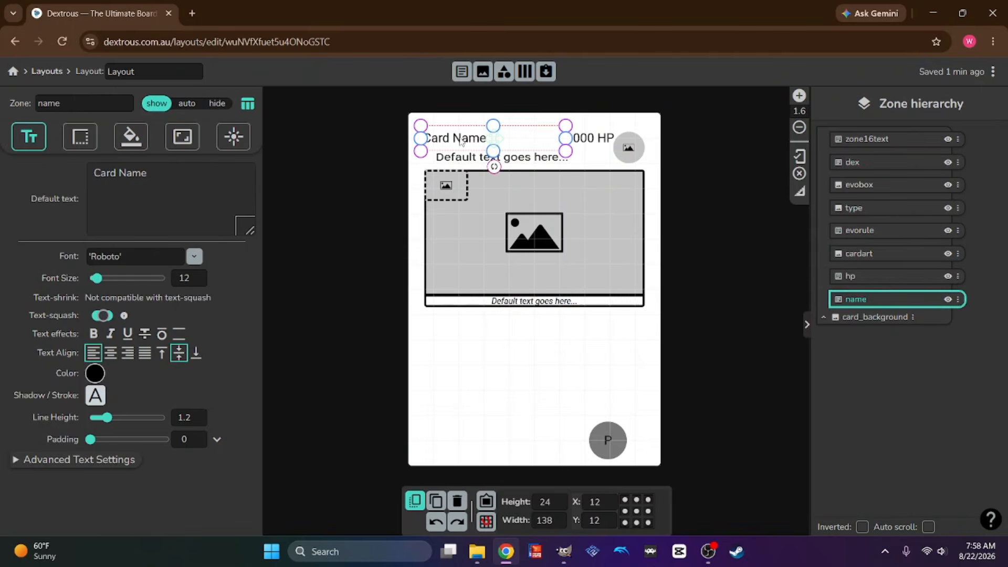
pyautogui.click(84, 141)
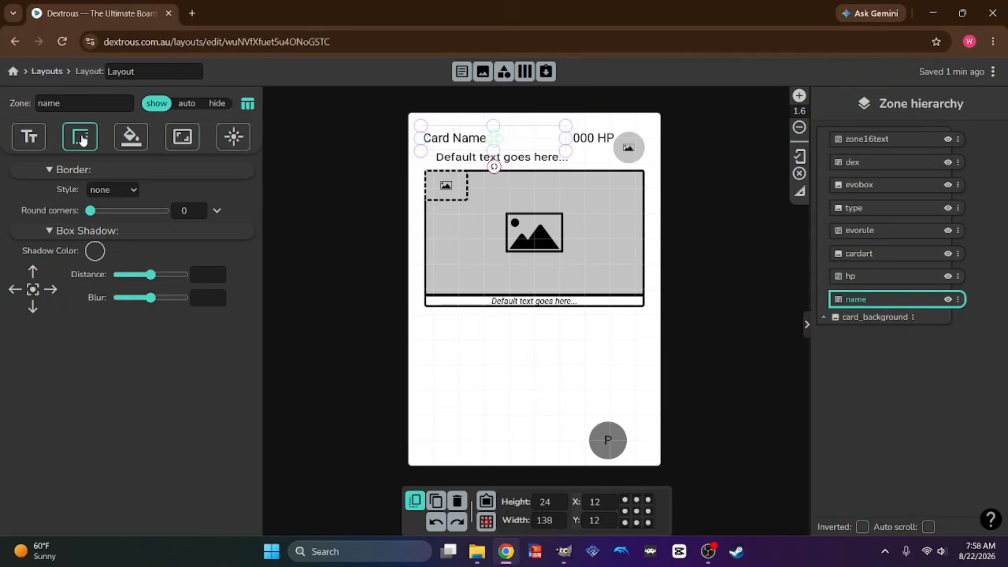
pyautogui.click(55, 173)
pyautogui.click(57, 174)
pyautogui.click(51, 173)
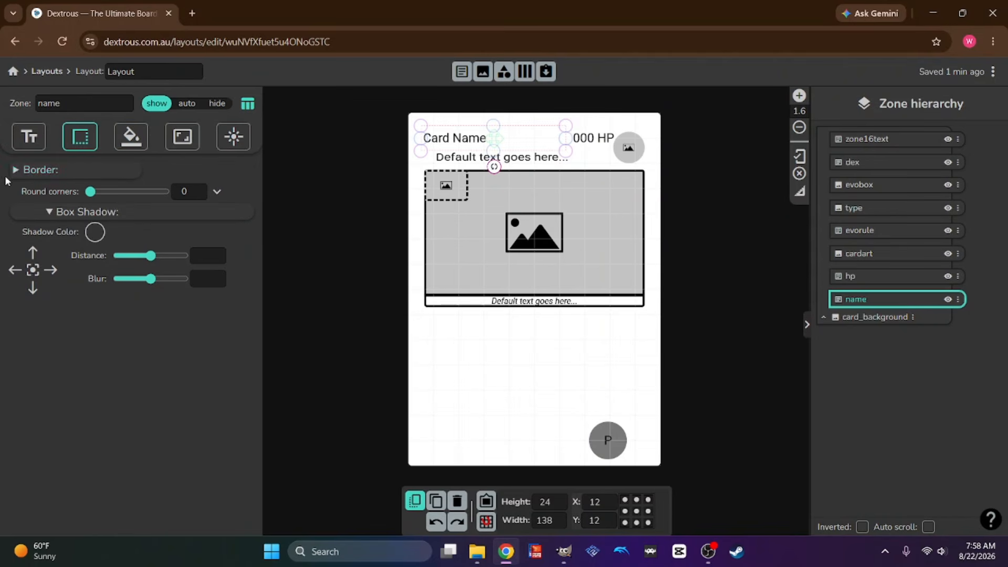
pyautogui.click(20, 172)
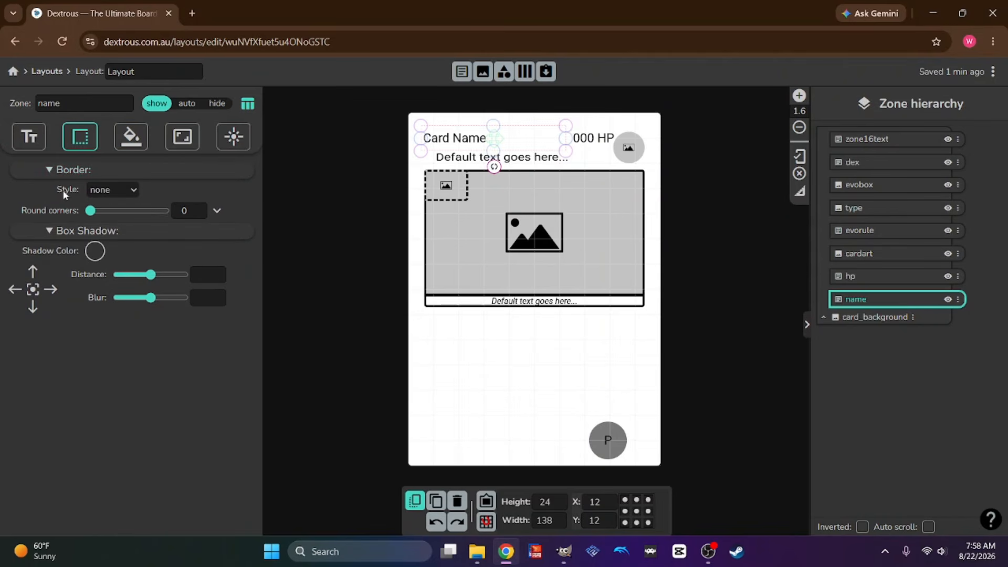
pyautogui.click(110, 193)
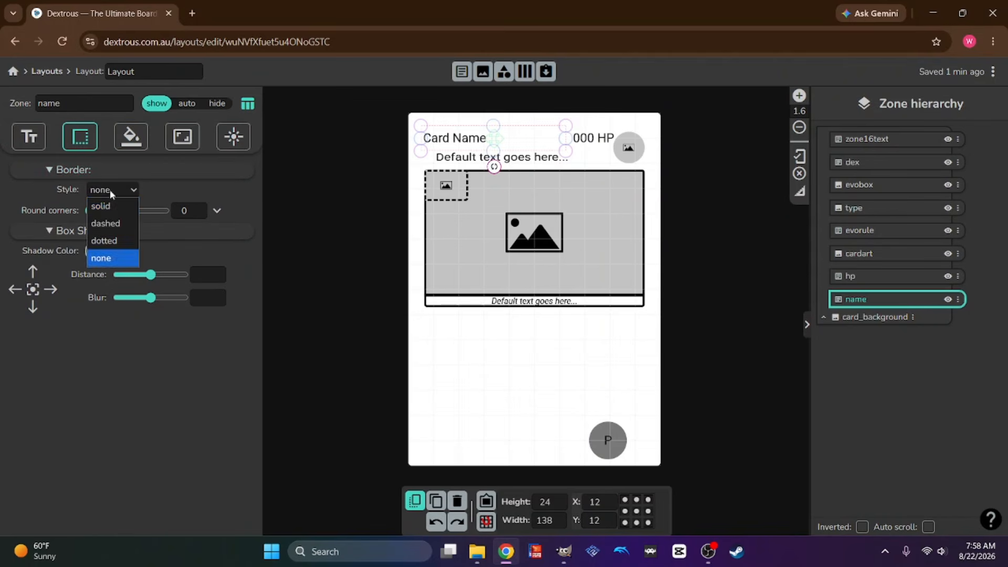
pyautogui.click(115, 242)
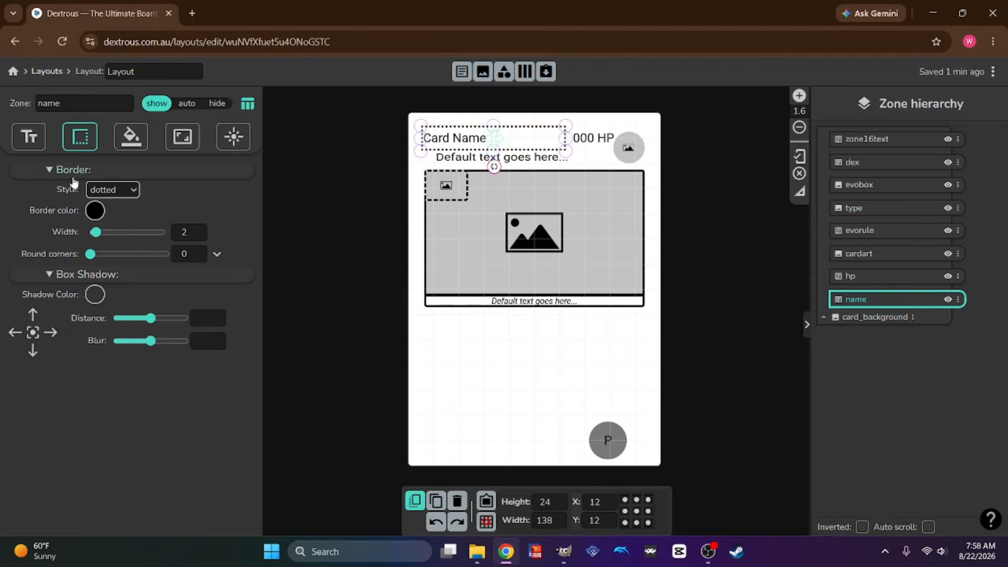
pyautogui.click(110, 191)
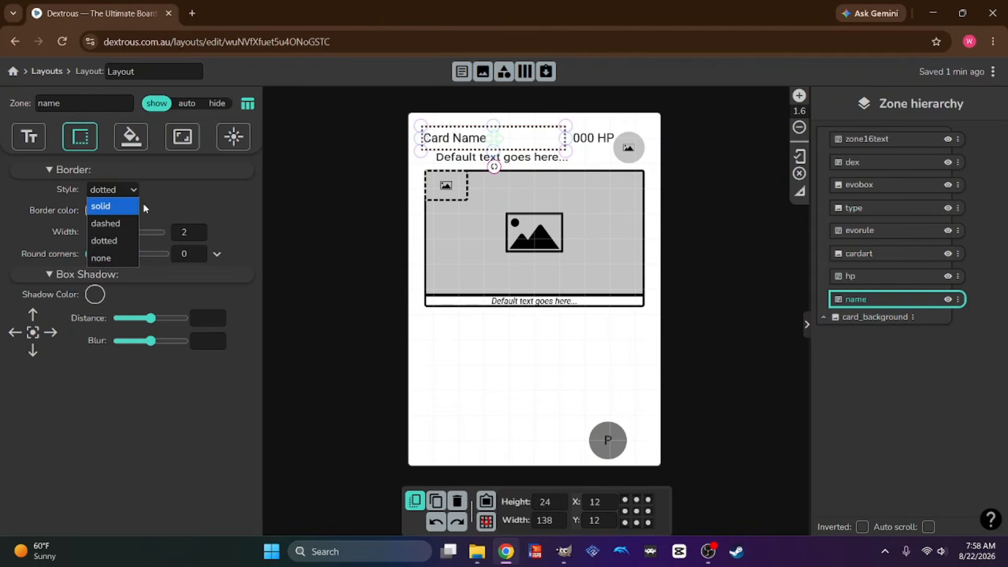
pyautogui.click(103, 258)
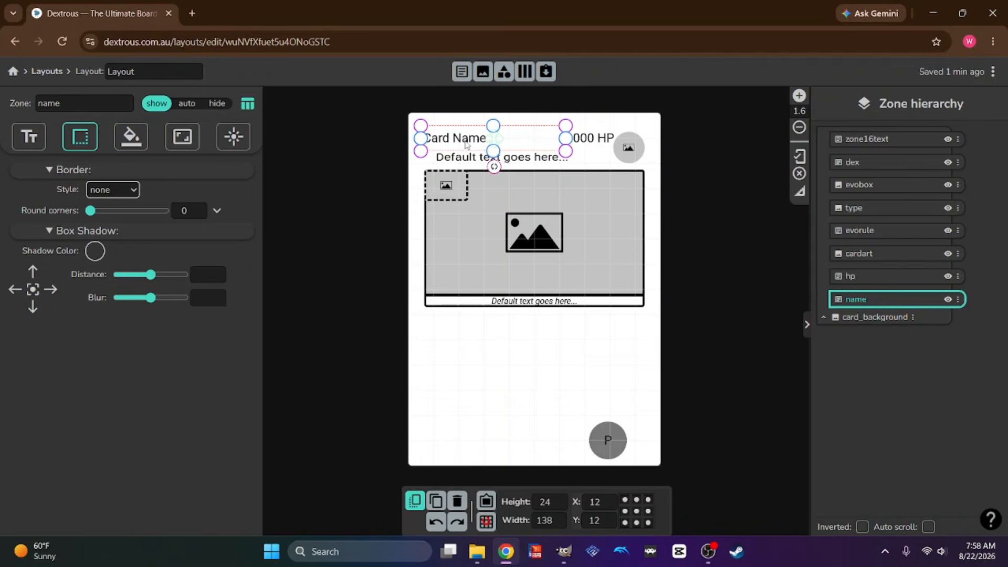
# Examine the border styles and individual corner rounding of the evobox, cardart and dex zones, and the type zone's border options
pyautogui.click(446, 187)
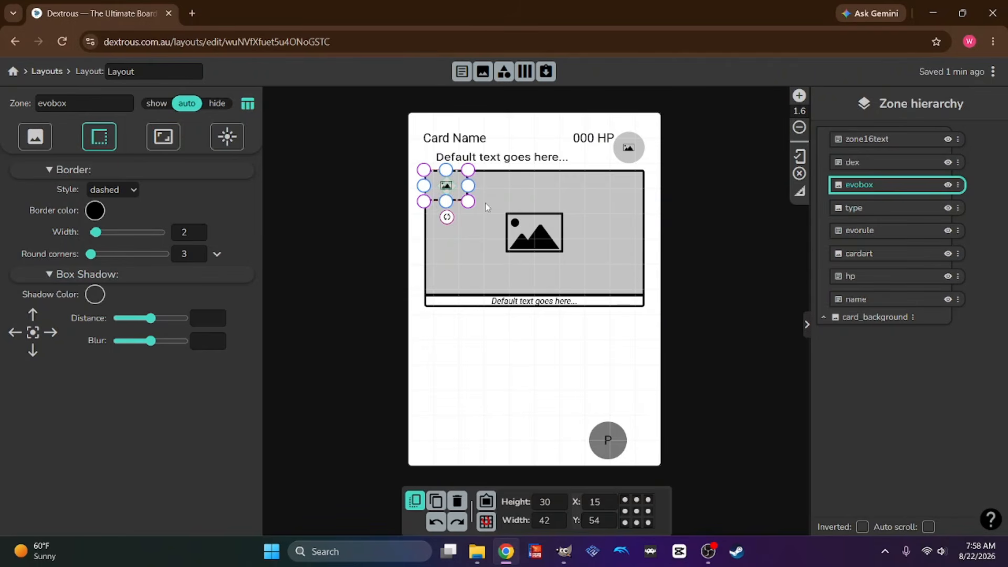
pyautogui.click(534, 233)
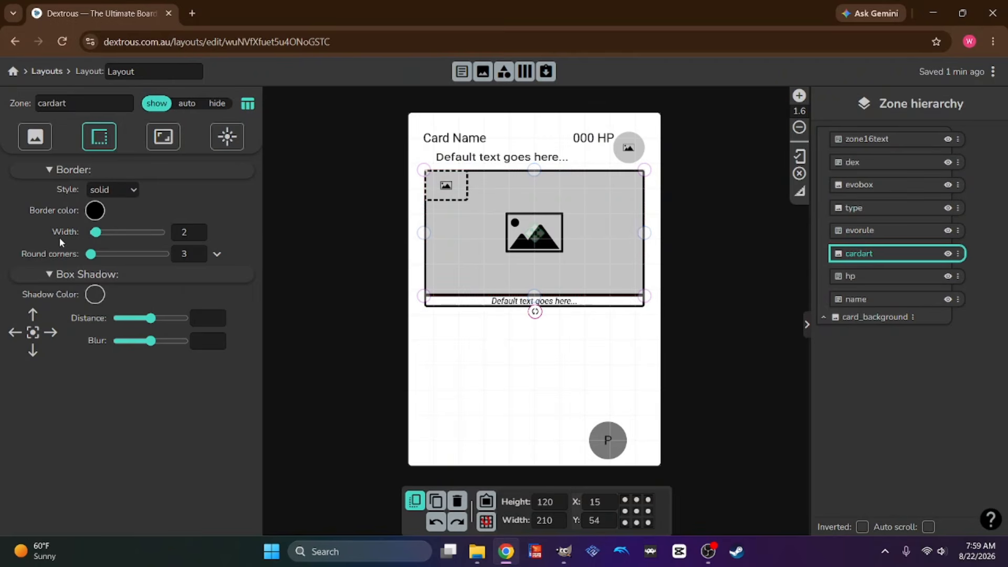
pyautogui.click(217, 255)
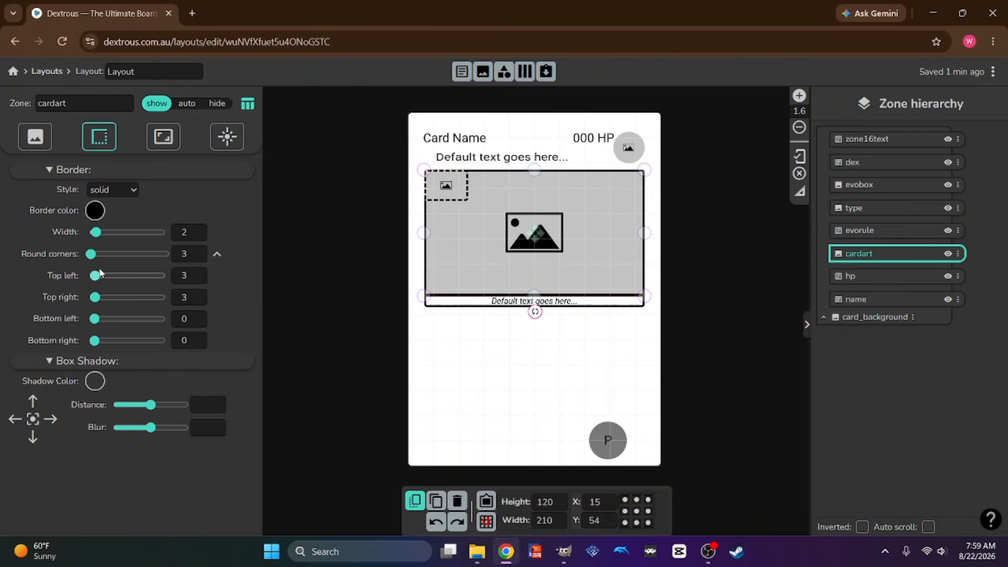
pyautogui.click(521, 302)
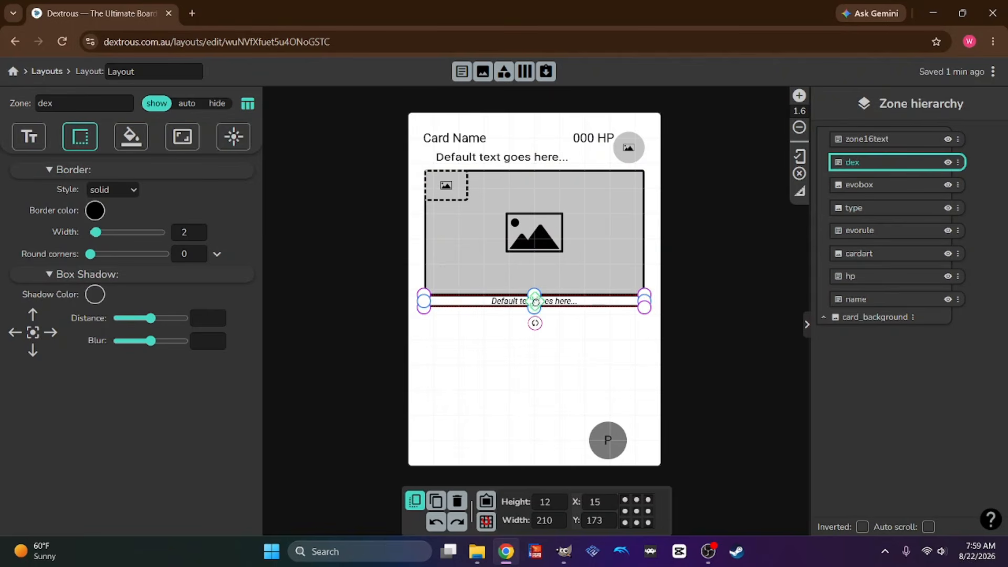
pyautogui.click(216, 256)
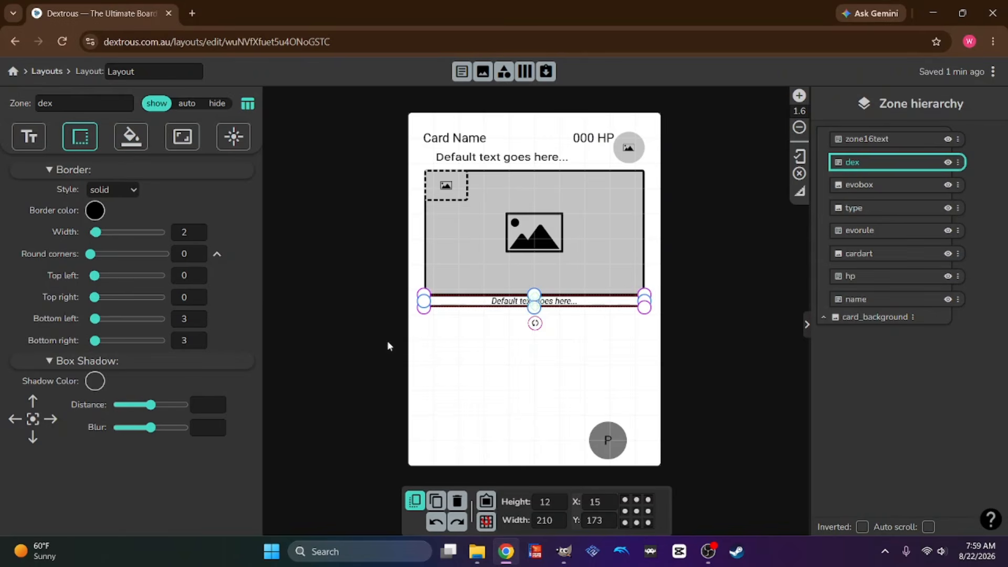
pyautogui.click(750, 259)
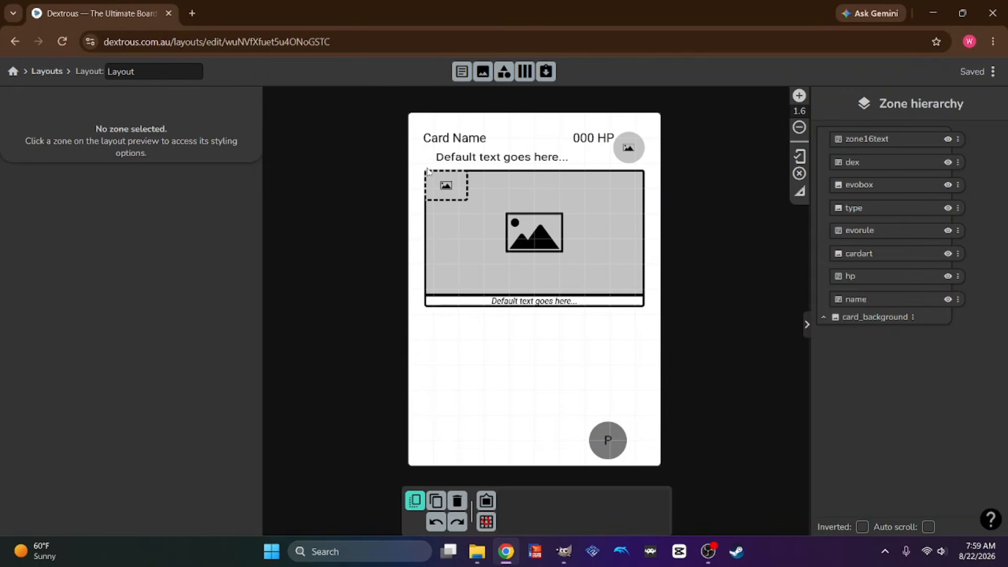
pyautogui.click(448, 188)
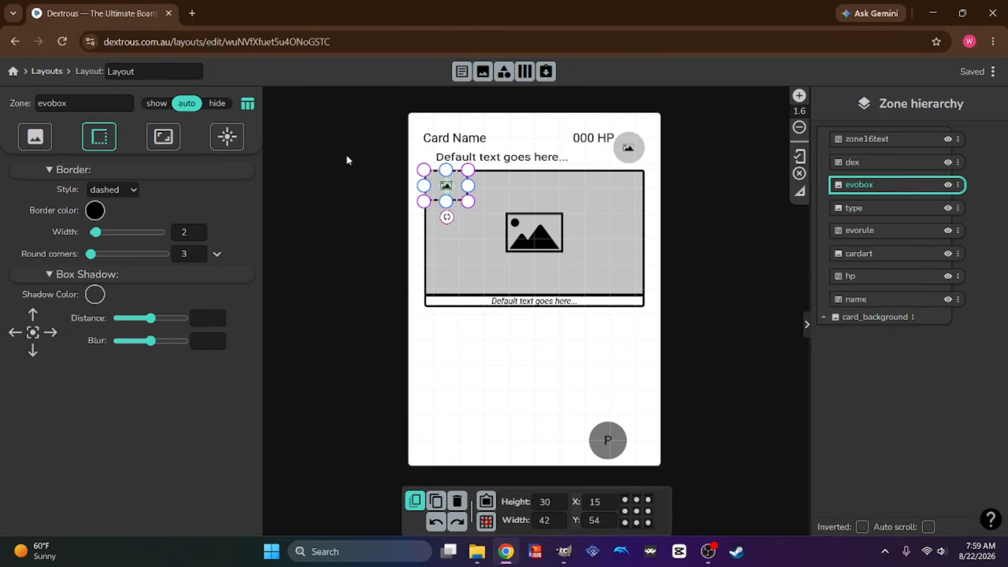
pyautogui.click(738, 171)
pyautogui.click(630, 151)
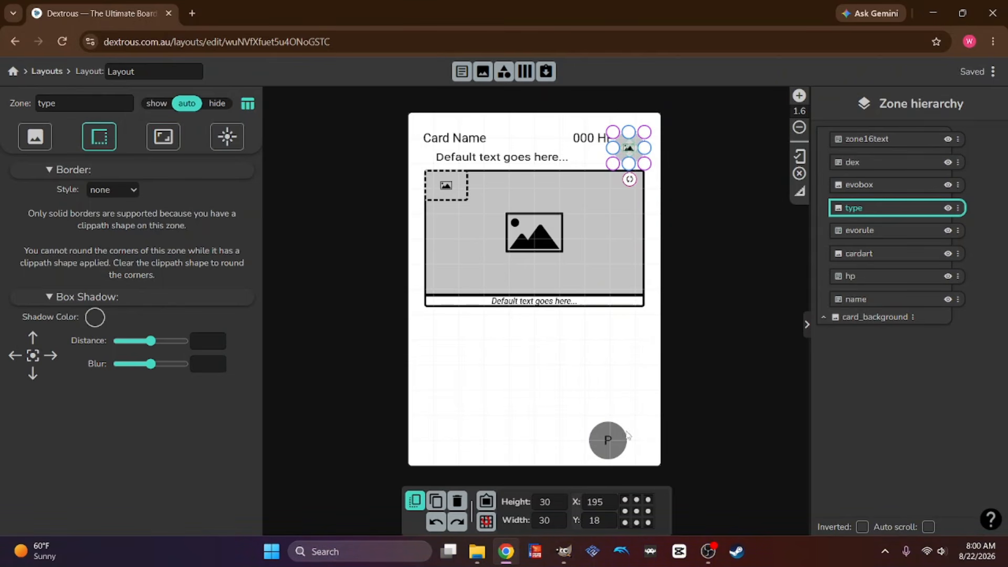
# Delete the circular text zone containing P near the card's bottom edge
pyautogui.click(608, 439)
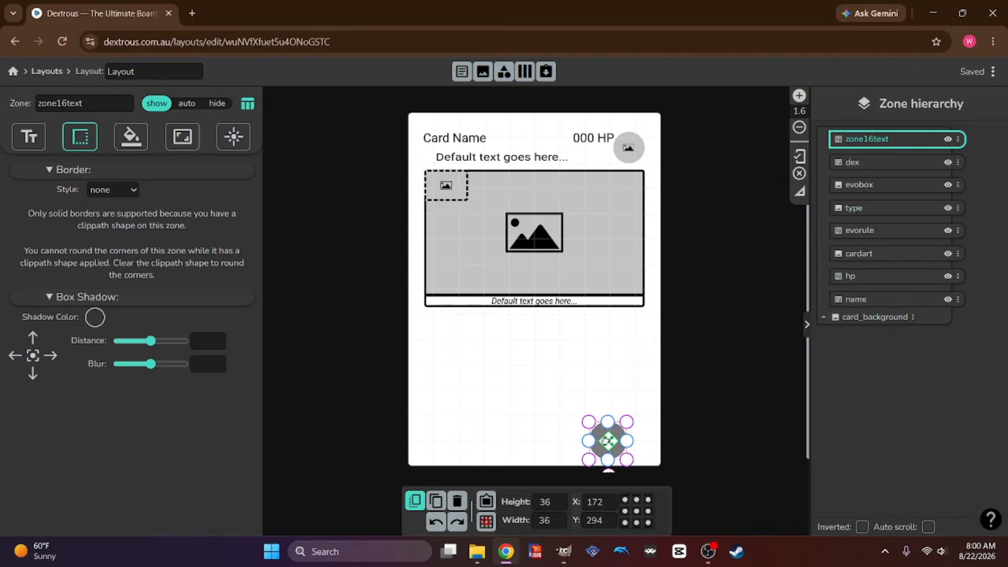
pyautogui.press('Delete')
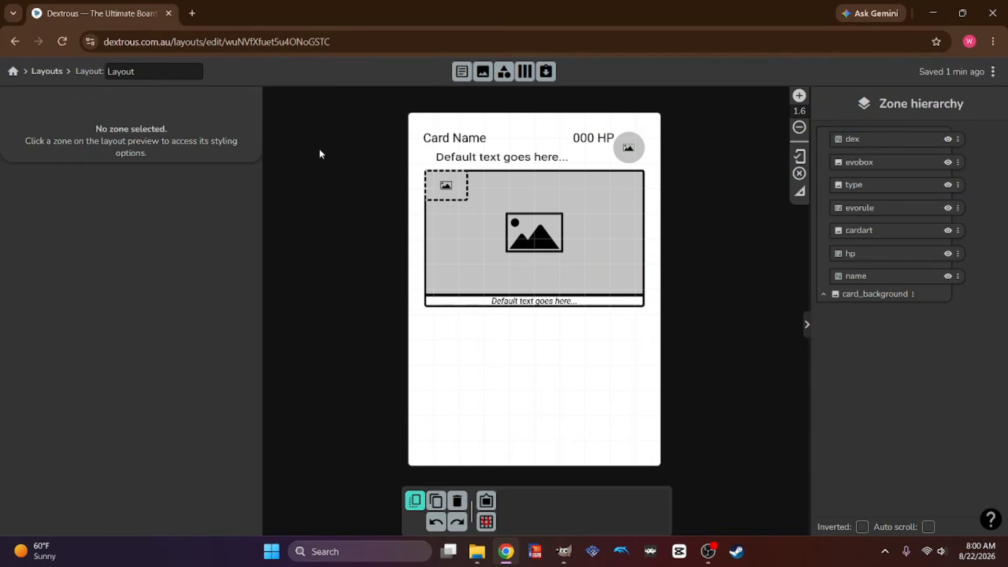
# Leave the layout editor and open the Pokemon Beta project
pyautogui.click(13, 75)
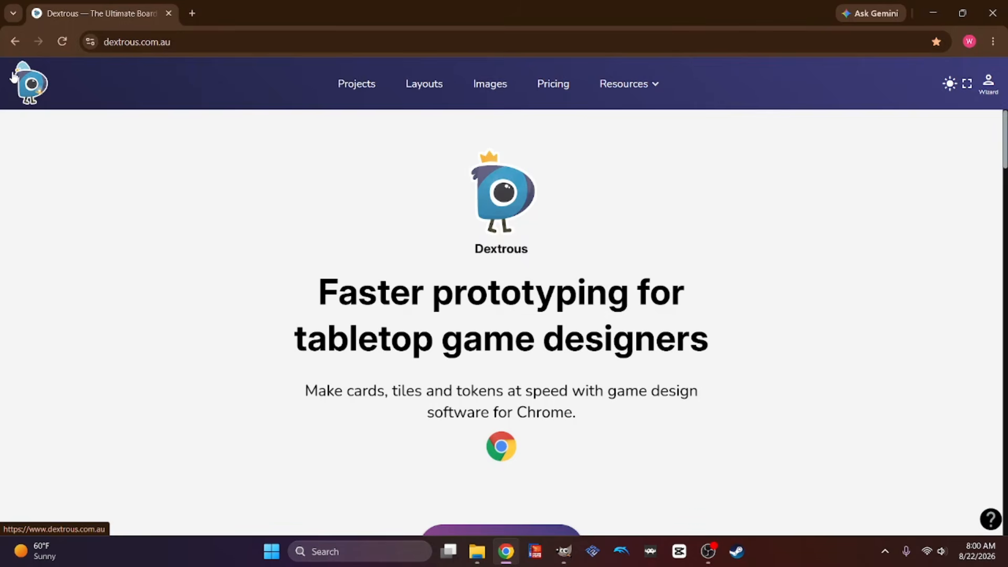
pyautogui.click(367, 89)
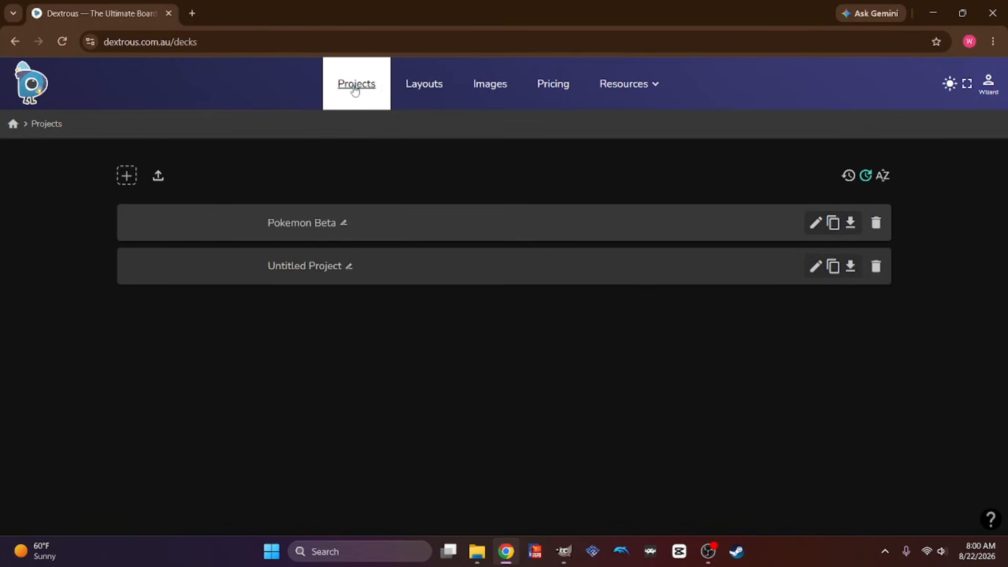
pyautogui.click(300, 224)
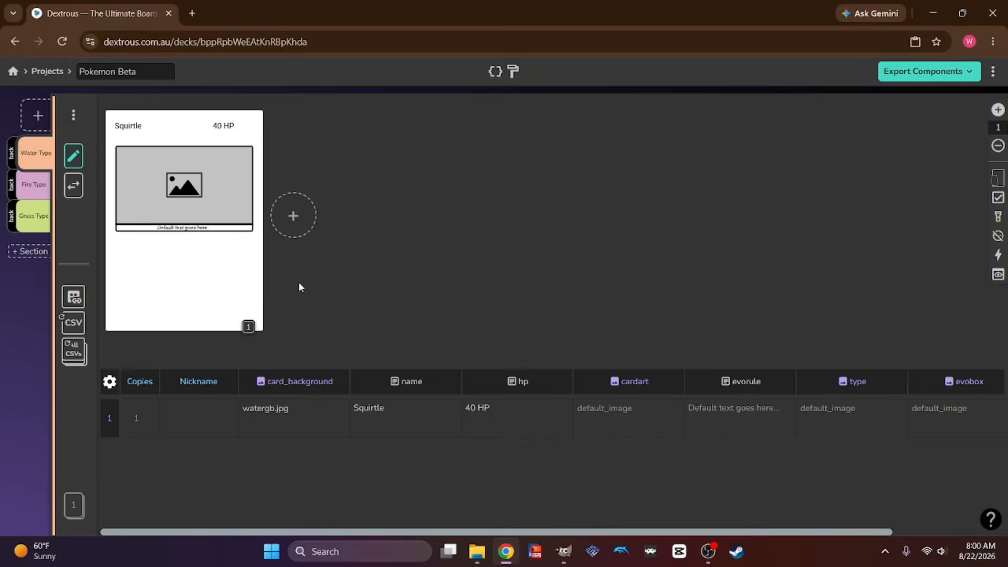
# Review the Squirtle card preview and all of its zone columns in the Water Type card table
pyautogui.moveTo(251, 237)
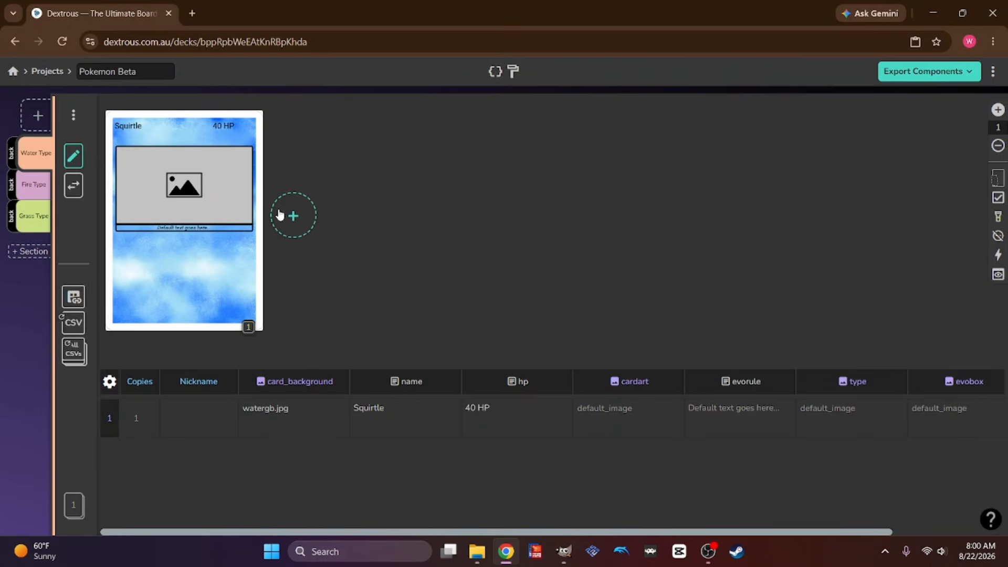
pyautogui.moveTo(424, 531); pyautogui.dragTo(258, 485)
pyautogui.moveTo(452, 532); pyautogui.dragTo(572, 532)
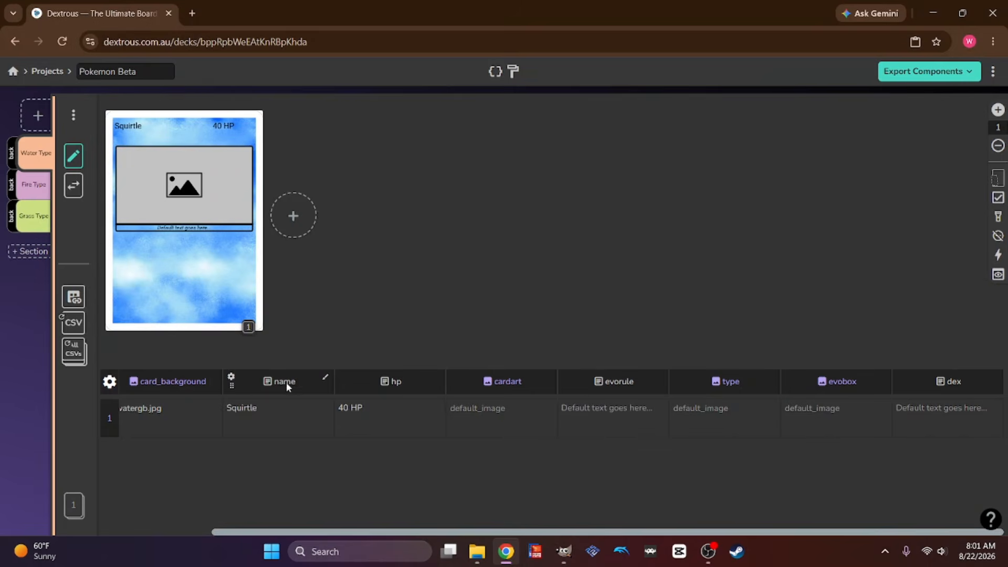
pyautogui.moveTo(338, 532); pyautogui.dragTo(199, 537)
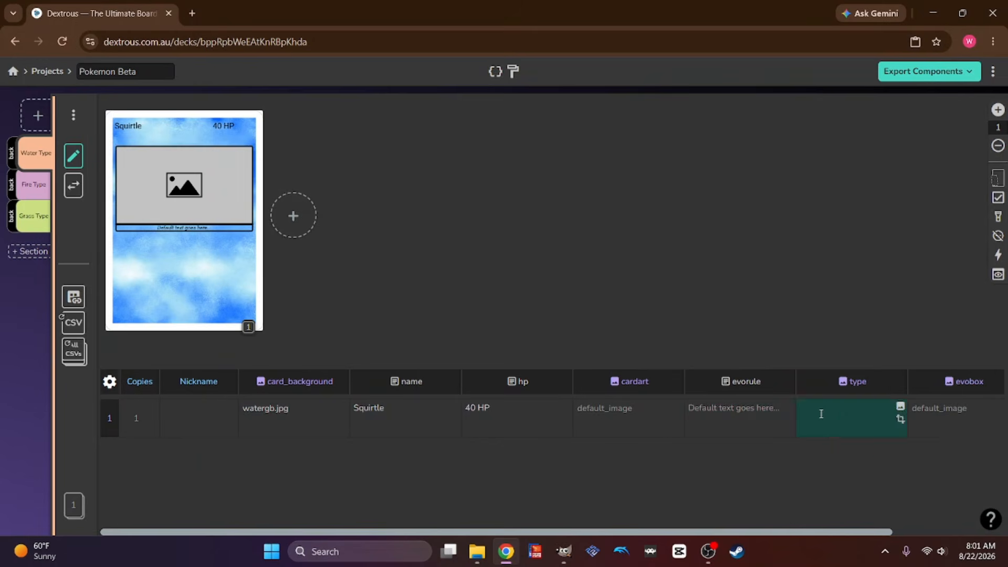
# Open the Pokemon Beta spreadsheet from Google Sheets in a new browser tab
pyautogui.click(193, 14)
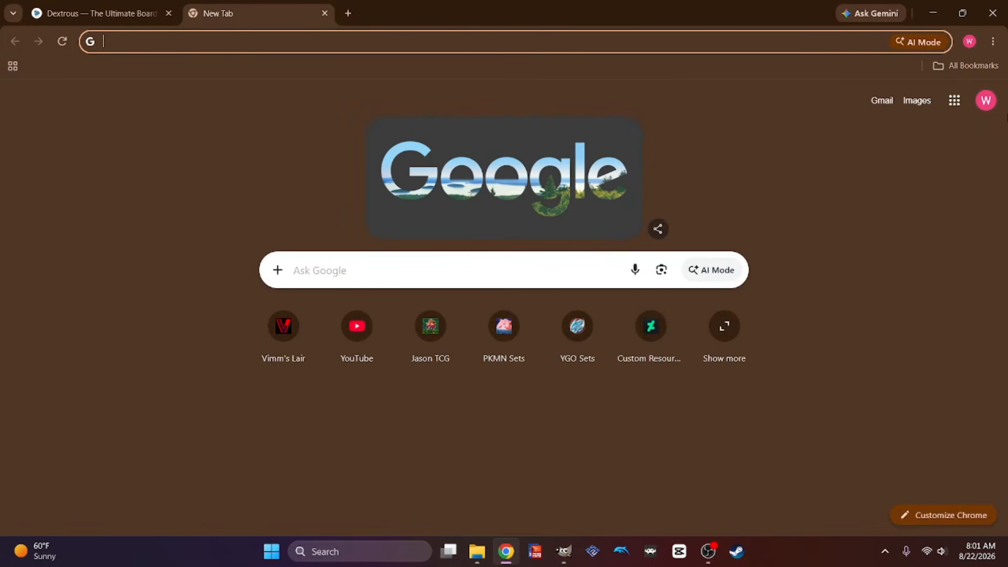
pyautogui.click(955, 100)
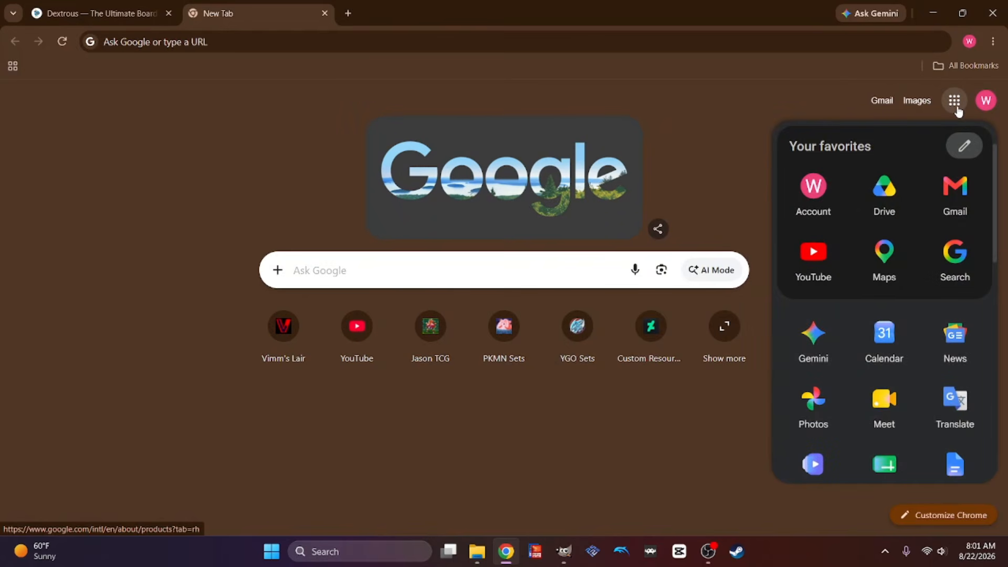
pyautogui.click(881, 469)
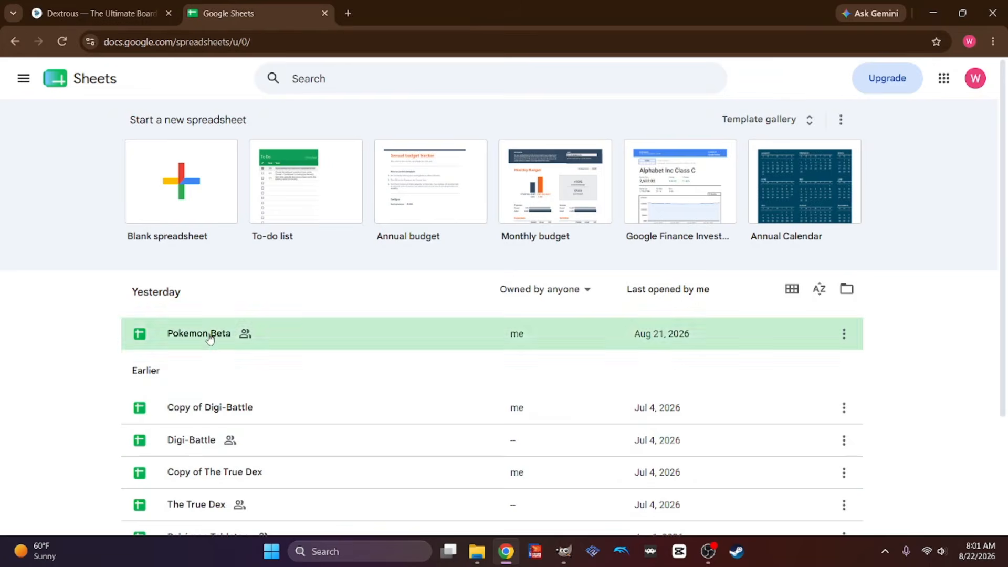
pyautogui.click(214, 333)
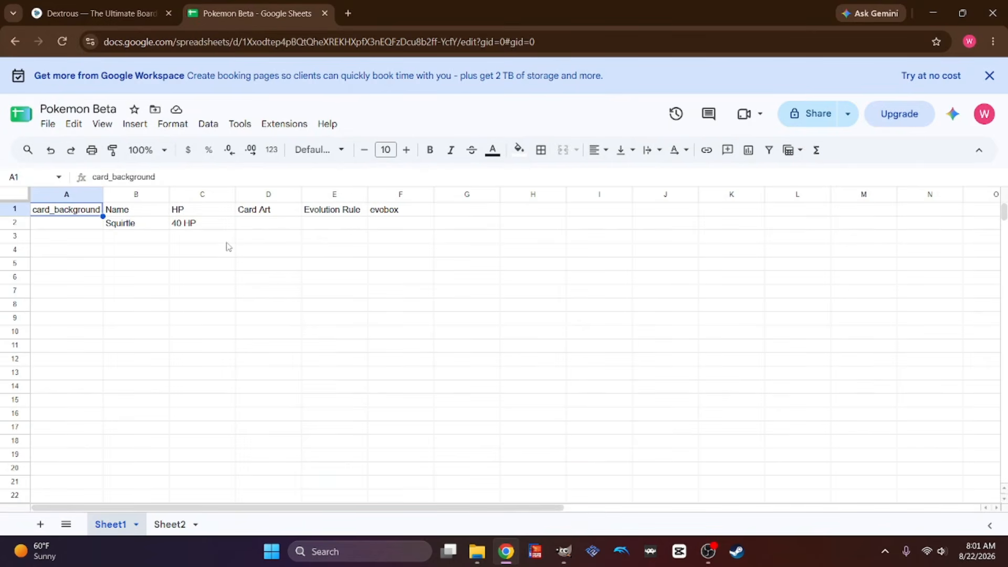
# Compare the spreadsheet's Squirtle row with the card preview and zone columns in the Dextrous project, and return to the spreadsheet
pyautogui.click(146, 225)
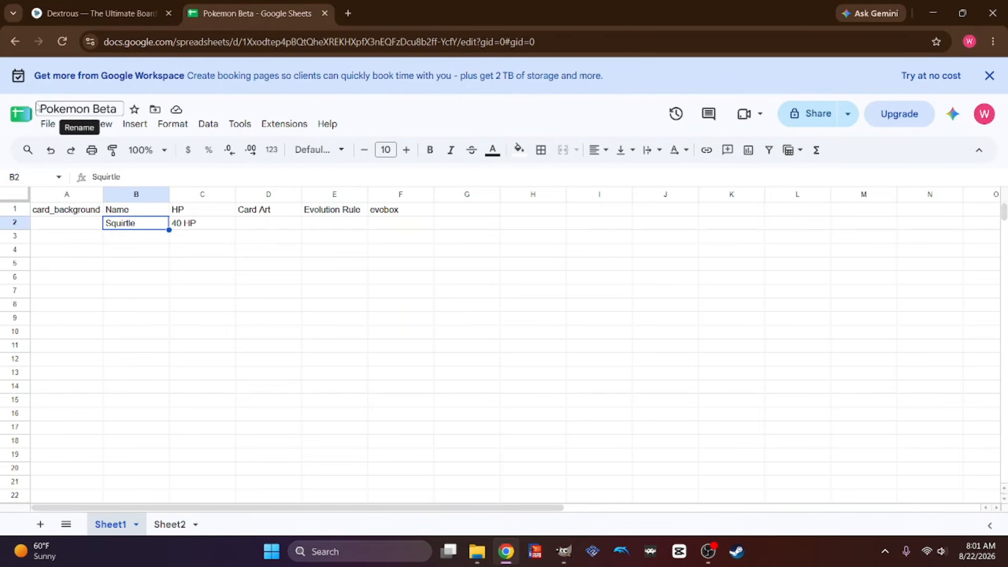
pyautogui.click(113, 15)
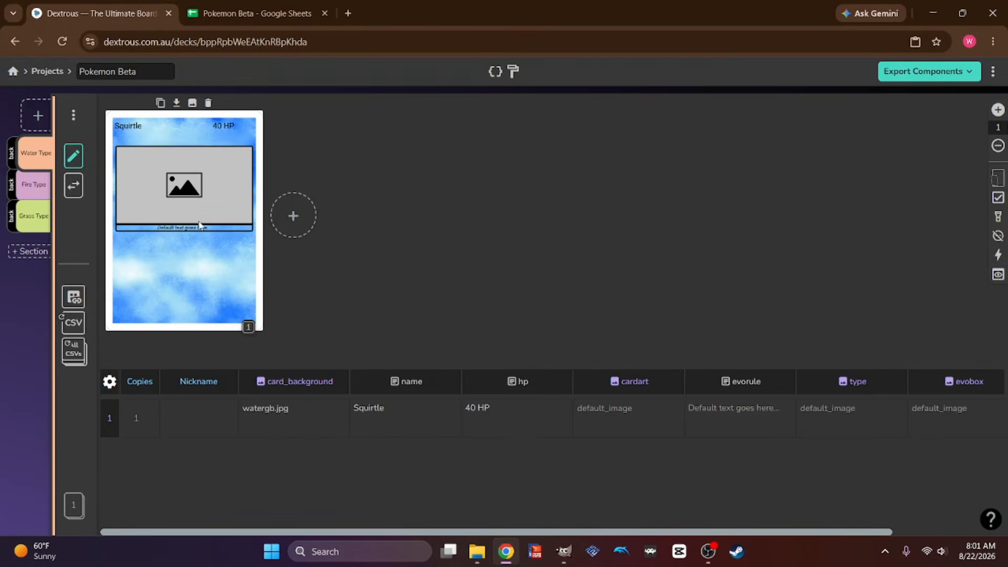
pyautogui.click(220, 14)
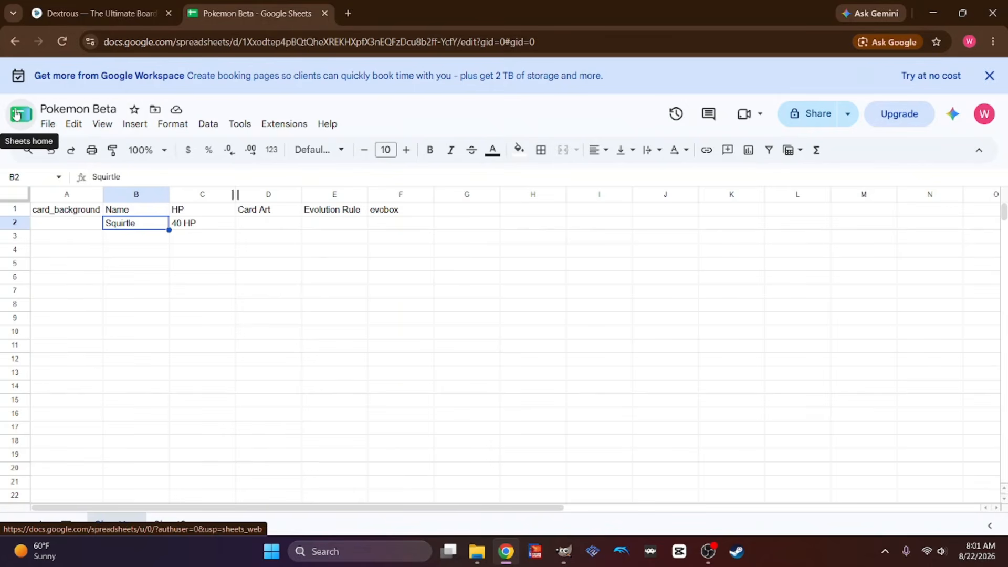
# Add Wartortle with 70 HP in the row below Squirtle
pyautogui.click(131, 237)
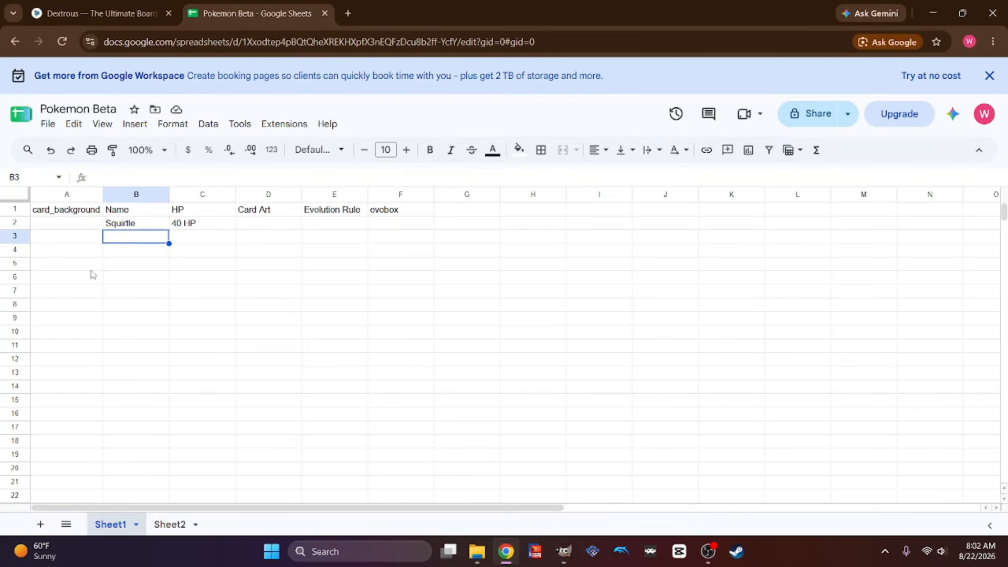
pyautogui.write('Wartortle')
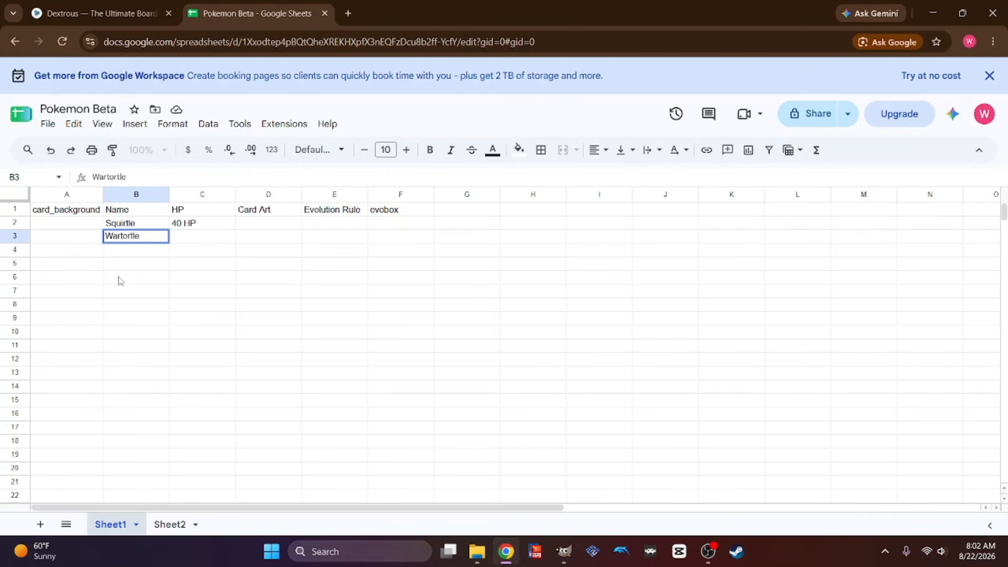
pyautogui.click(187, 237)
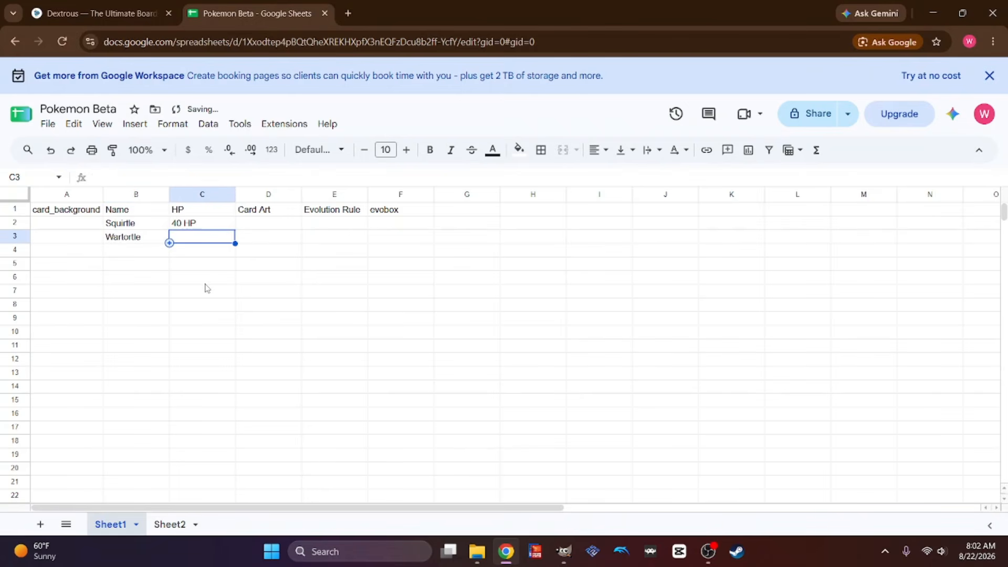
pyautogui.write('70 H')
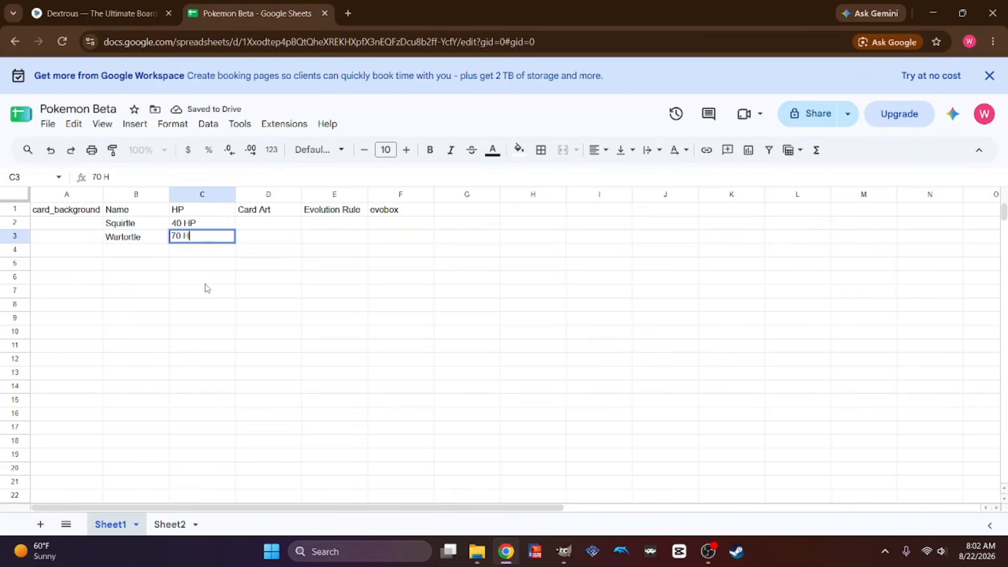
pyautogui.write('P')
pyautogui.click(198, 255)
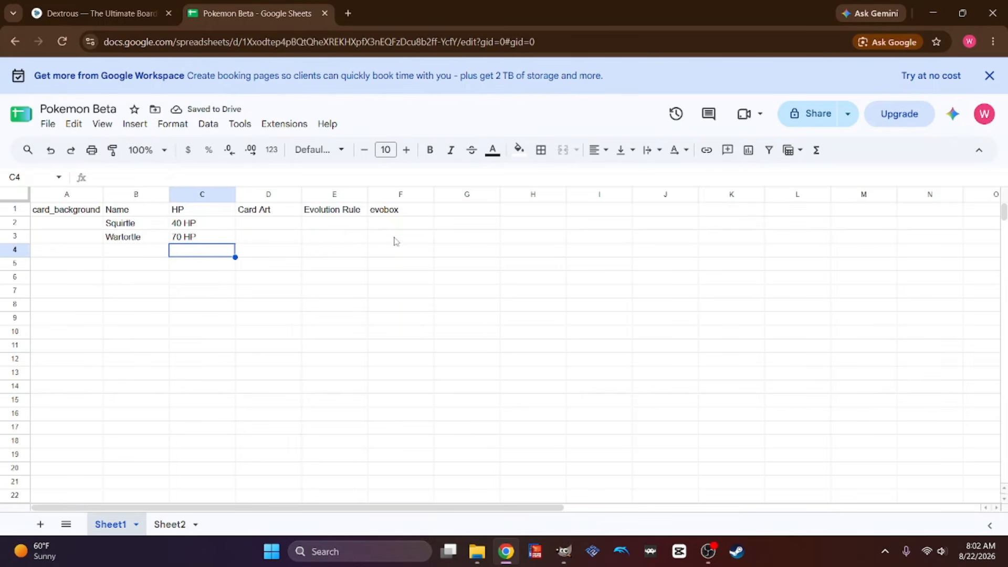
# Enter "Evolves from Squirtle" as Wartortle's evolution rule and widen the Evolution Rule column to fit the text
pyautogui.click(344, 241)
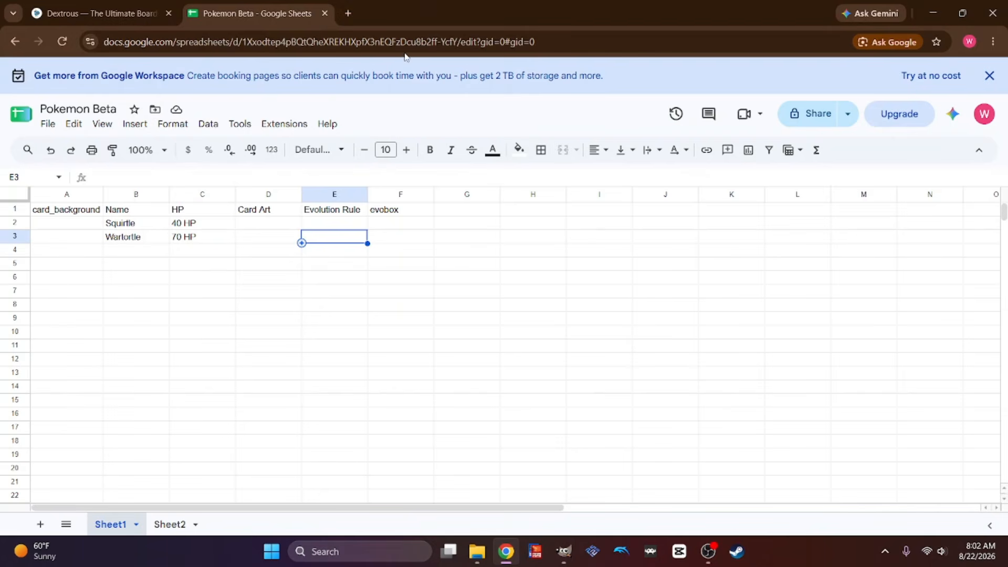
pyautogui.write('Evolves f')
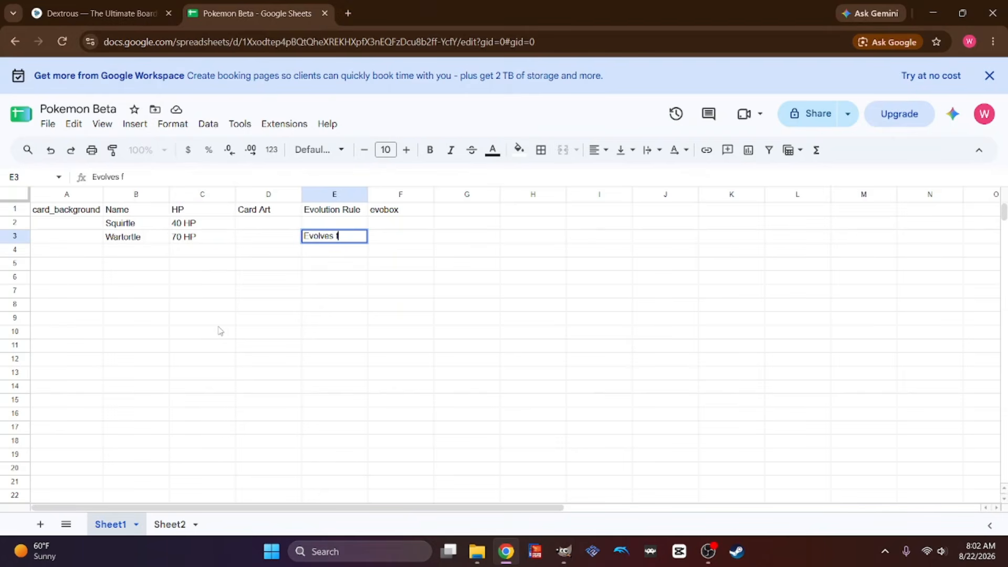
pyautogui.write('rom Squirtle')
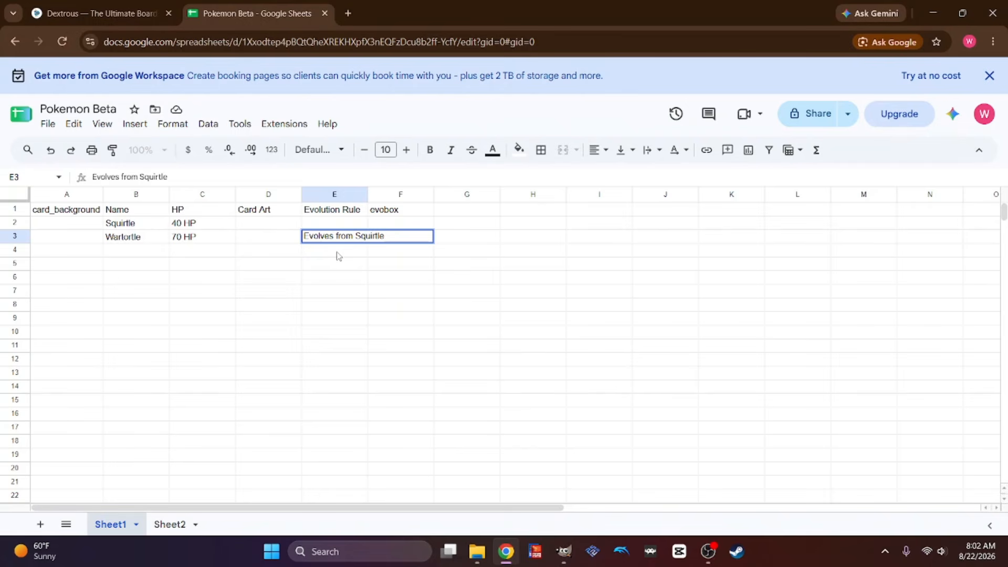
pyautogui.press('Return')
pyautogui.moveTo(368, 195); pyautogui.dragTo(393, 194)
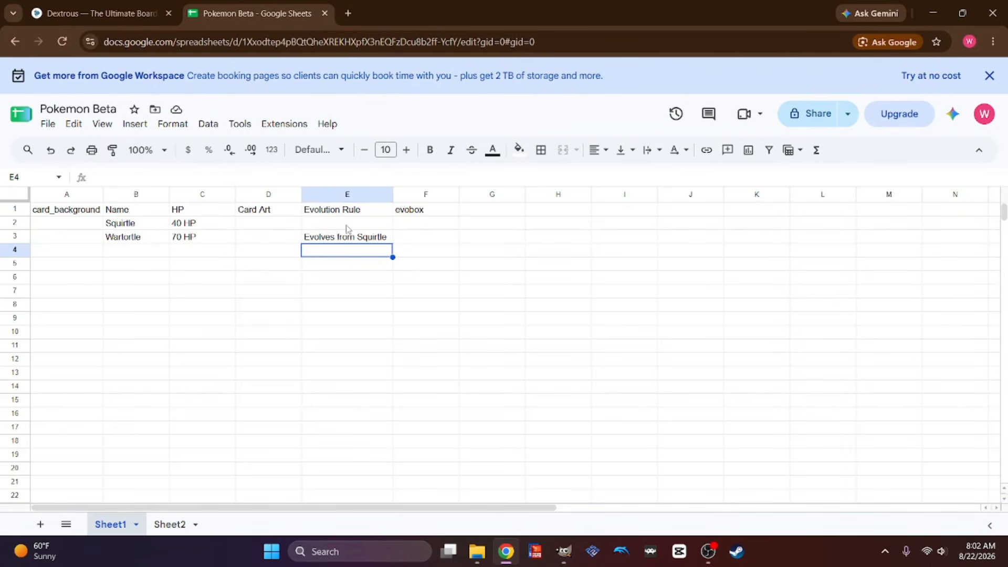
# Copy Wartortle's evolution rule text into cell E4 and change it to "Evolves from Wartortle"
pyautogui.click(333, 231)
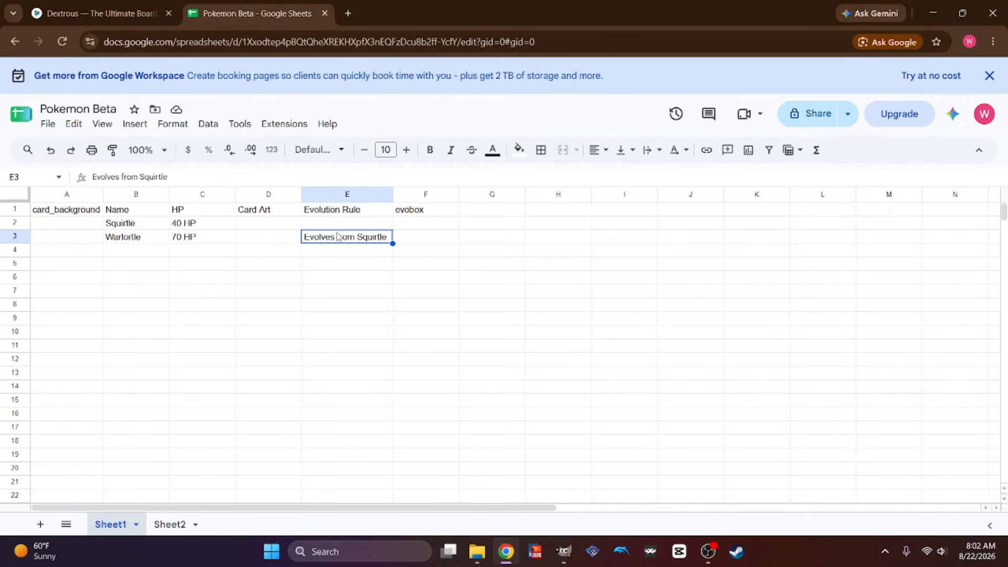
pyautogui.tripleClick(178, 177)
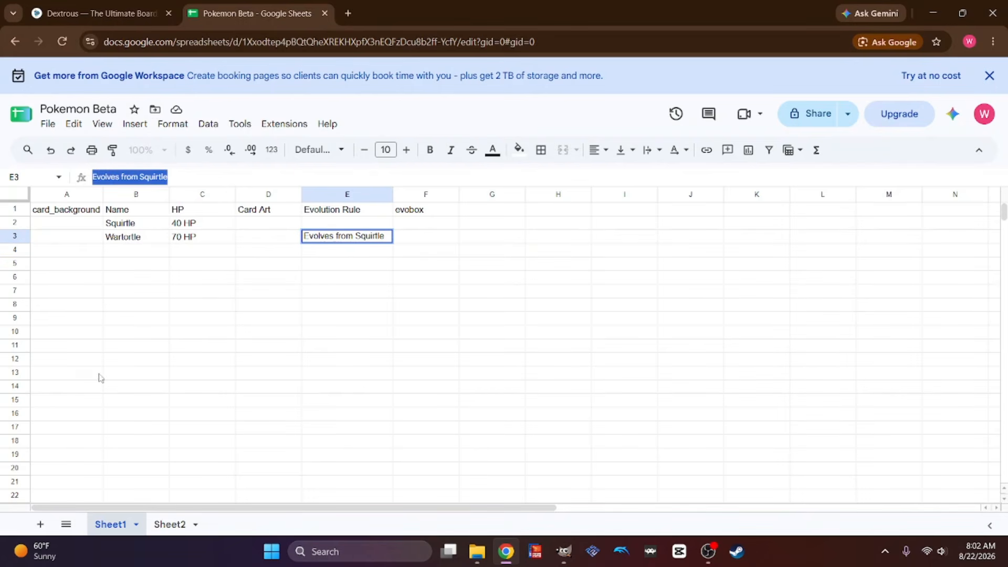
pyautogui.hotkey('ctrl', 'c')
pyautogui.click(332, 252)
pyautogui.hotkey('ctrl', 'v')
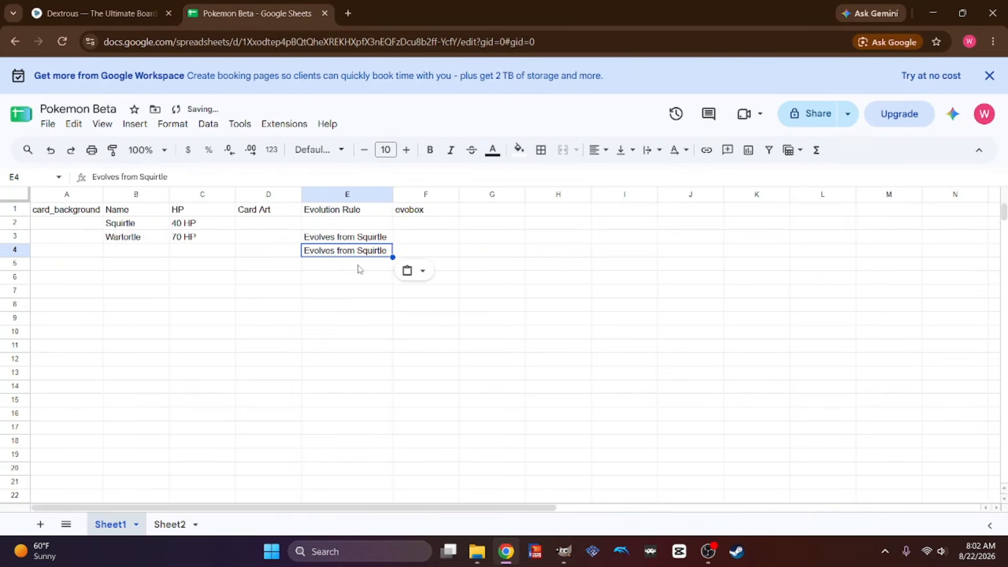
pyautogui.click(170, 176)
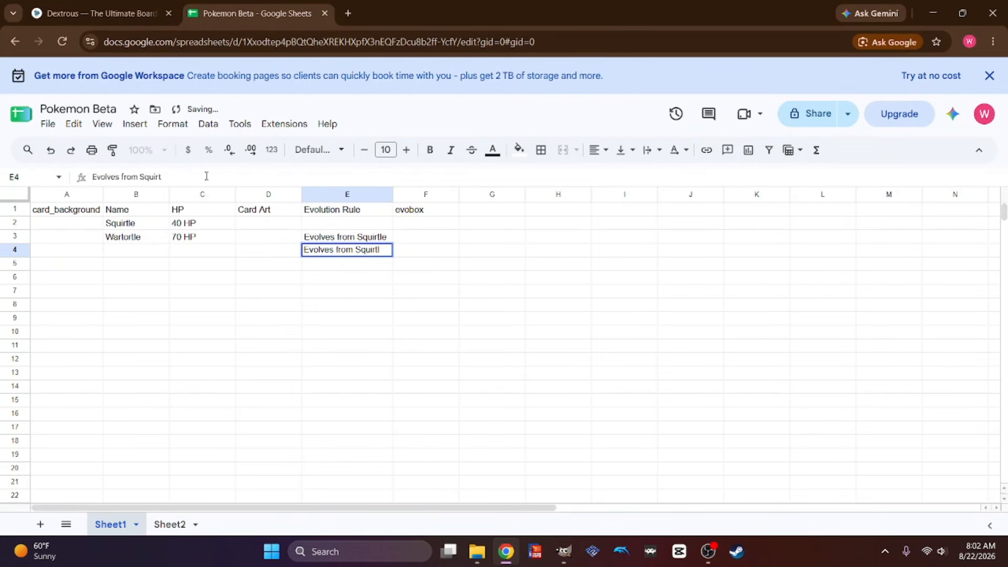
pyautogui.press('BackSpace')
pyautogui.press('BackSpace')
pyautogui.press('BackSpace')
pyautogui.write('W')
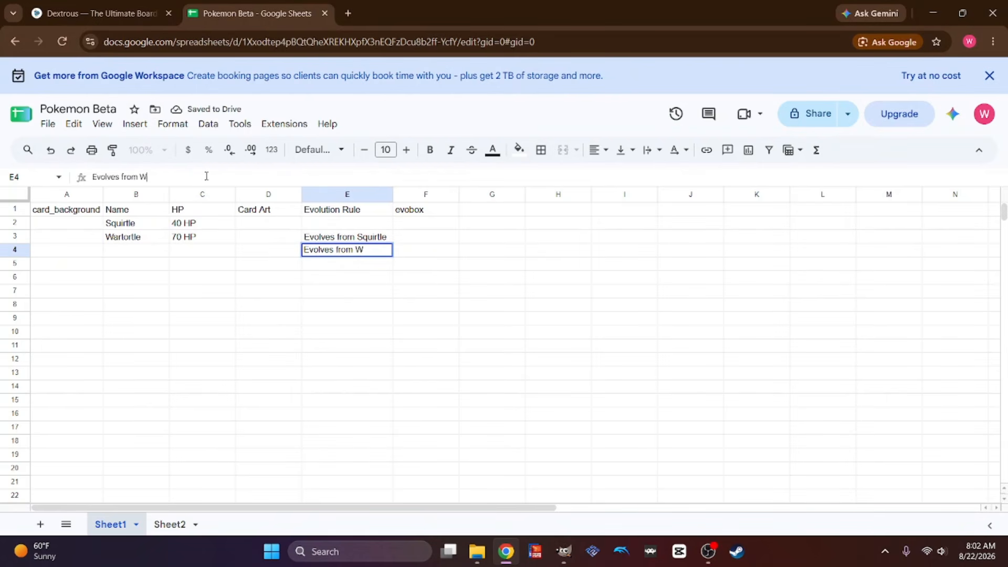
pyautogui.write('artortle')
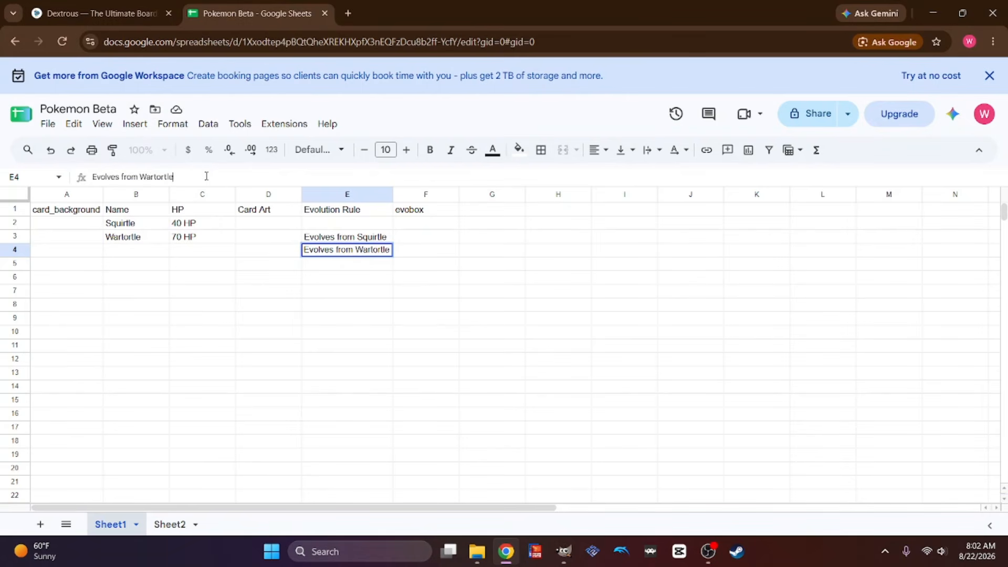
pyautogui.press('Return')
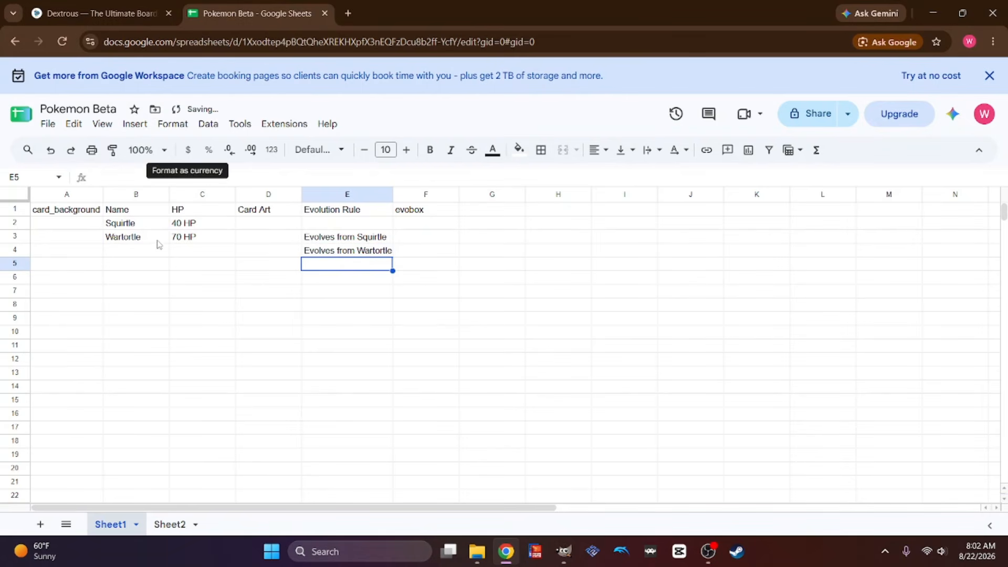
# Add the name Blastoise and 100 HP in row 4, below Wartortle
pyautogui.click(136, 238)
pyautogui.click(135, 251)
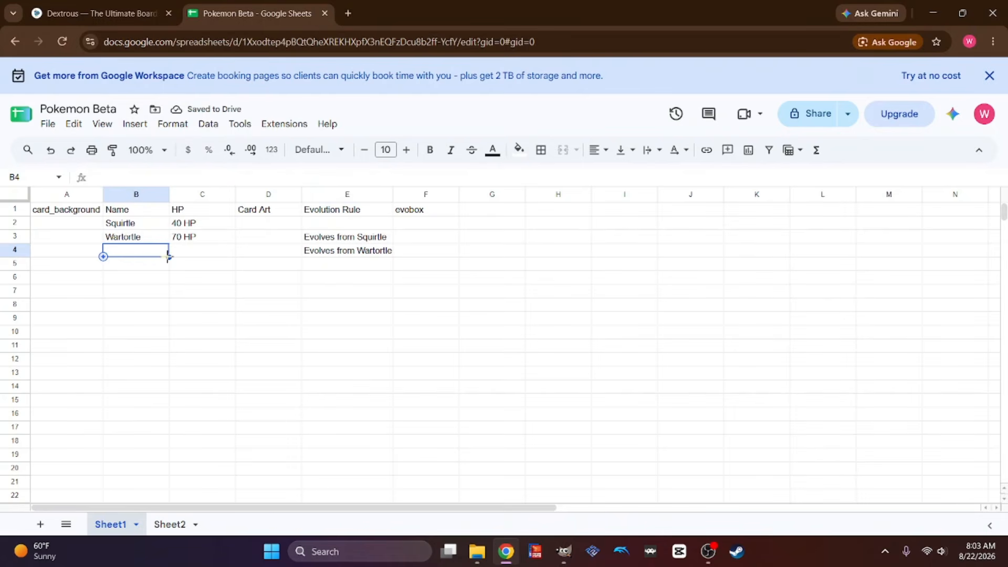
pyautogui.write('Blastoise')
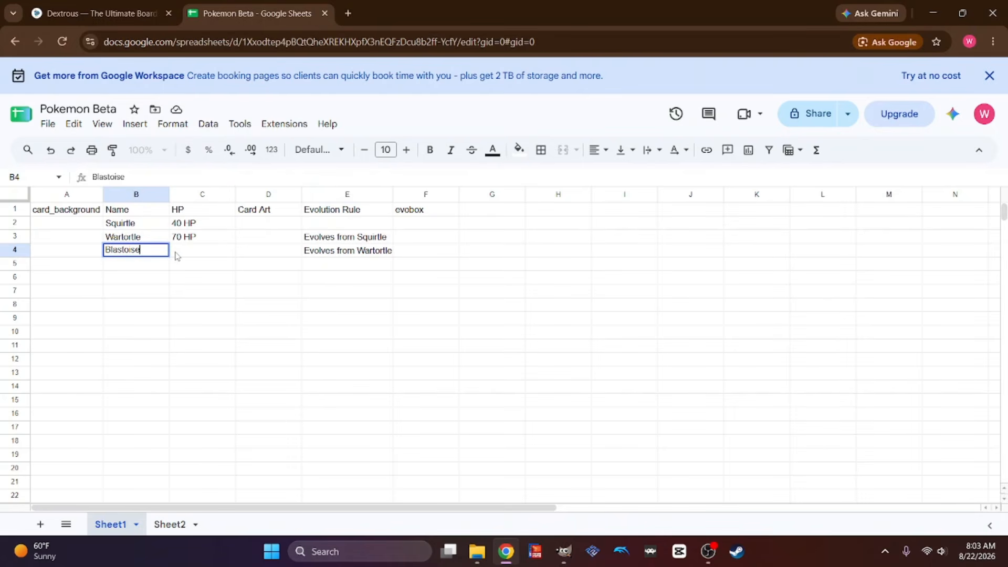
pyautogui.click(172, 254)
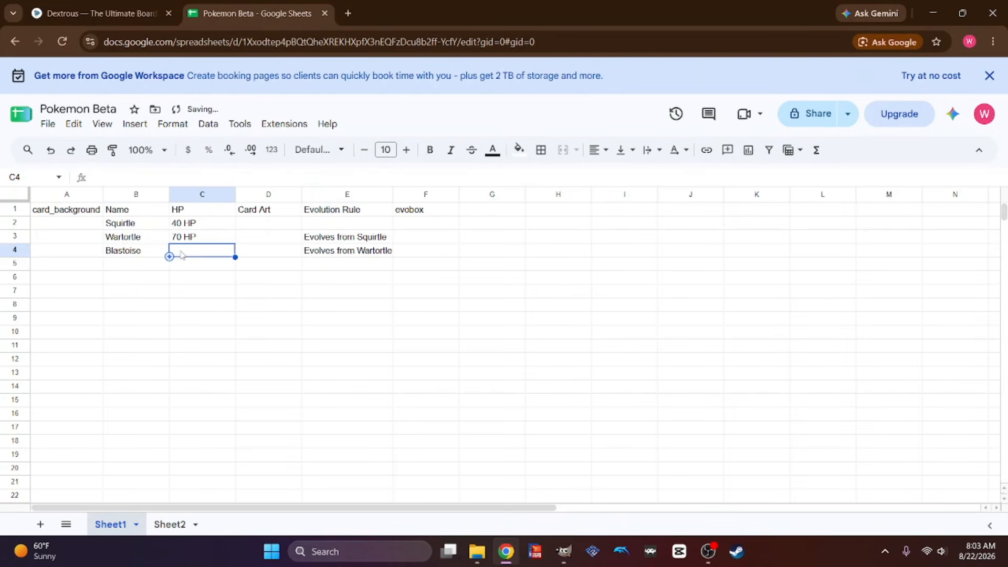
pyautogui.write('100 HP')
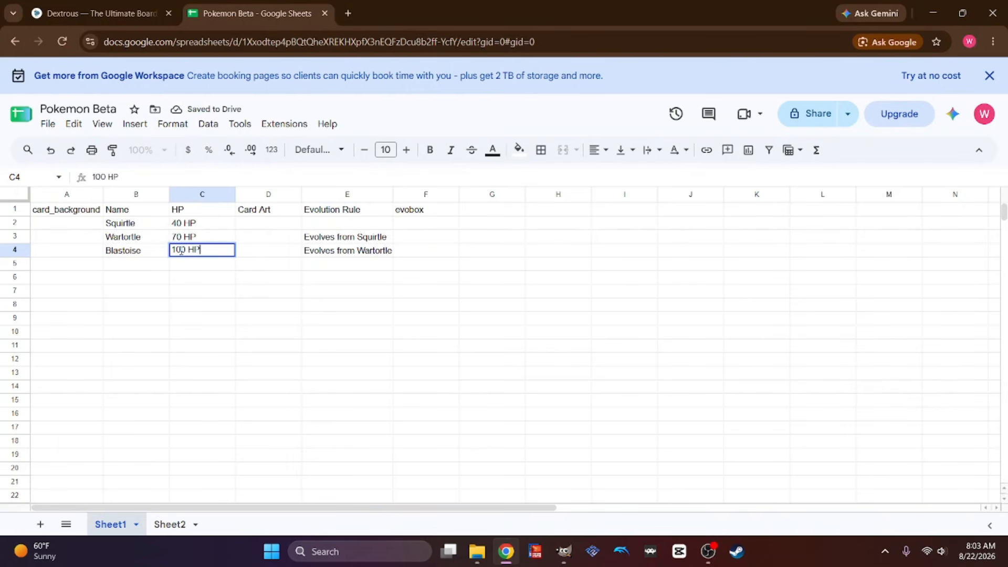
pyautogui.press('Return')
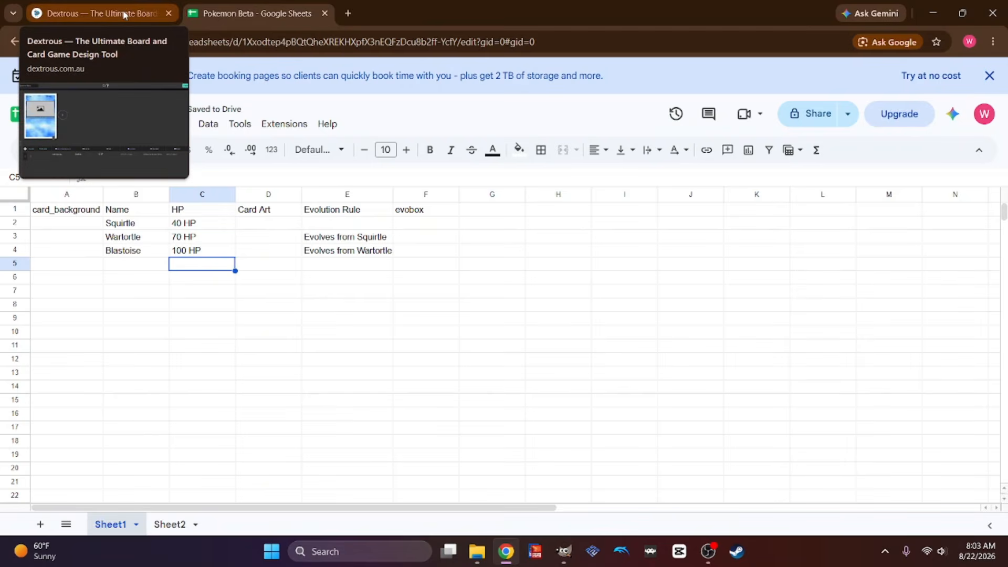
# Dismiss the Google Workspace promotion banner and select the card_background cell for Squirtle
pyautogui.click(134, 270)
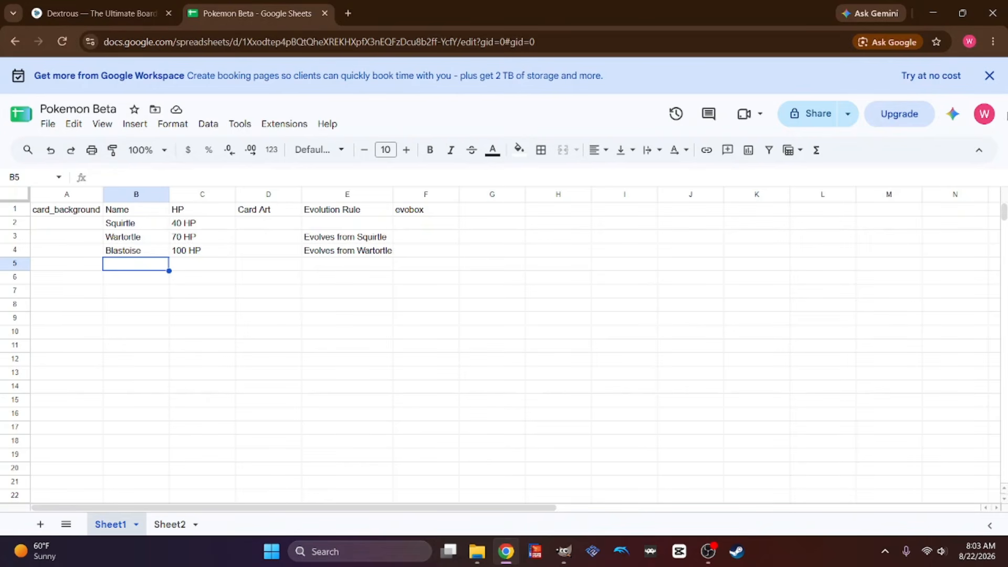
pyautogui.click(989, 75)
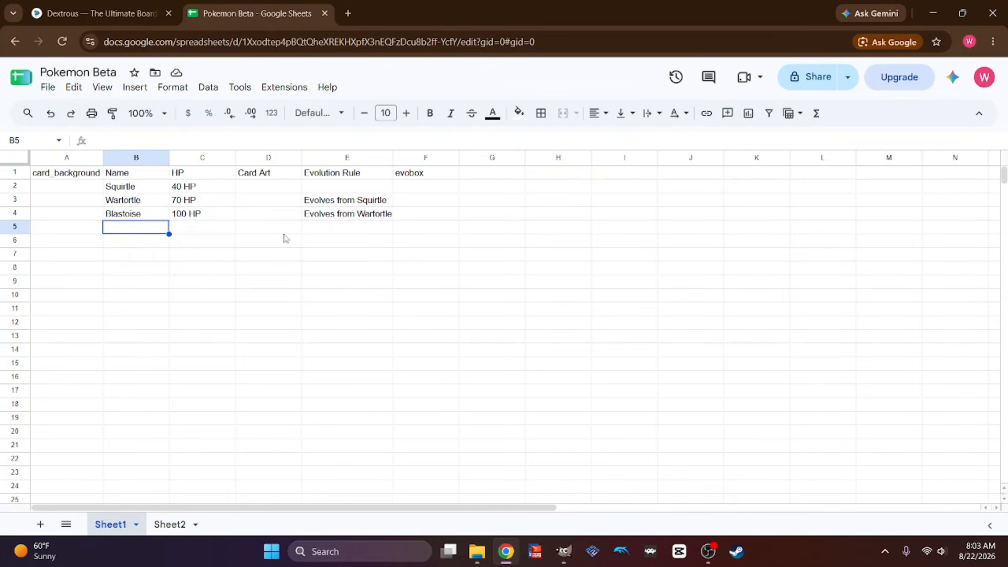
pyautogui.click(80, 188)
# Switch to the Dextrous project, import all component CSVs and close the import dialog
pyautogui.click(117, 14)
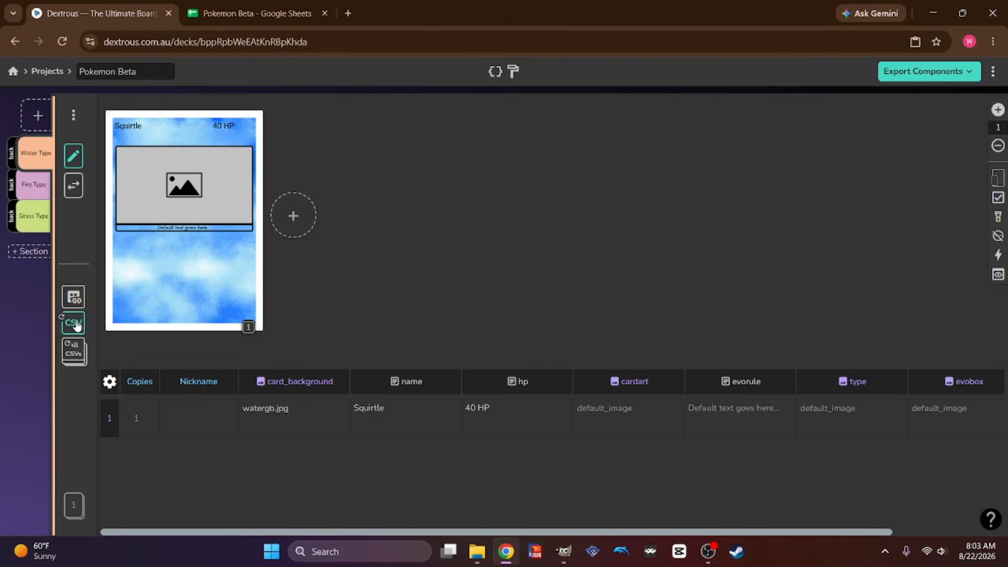
pyautogui.click(72, 355)
pyautogui.click(165, 407)
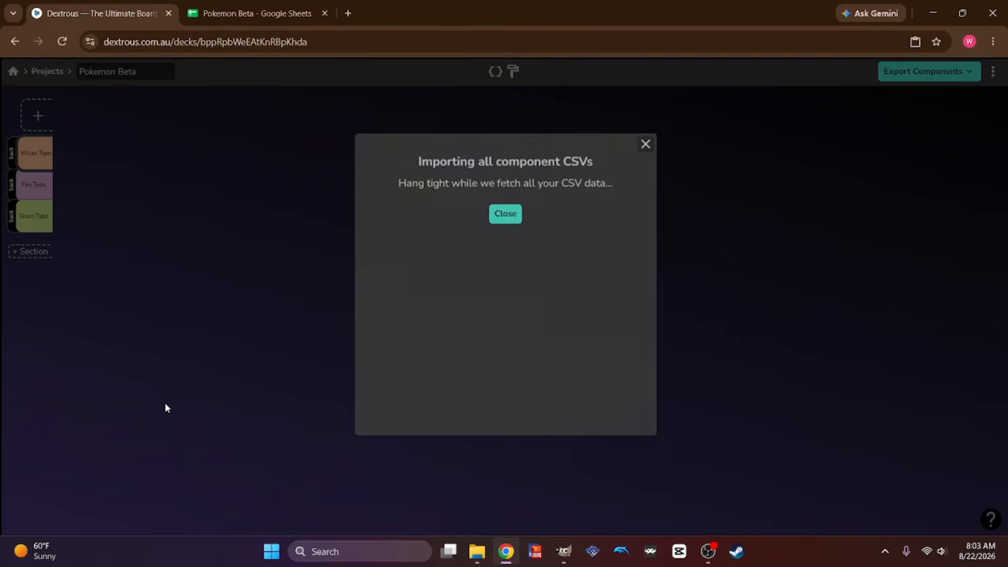
pyautogui.click(501, 221)
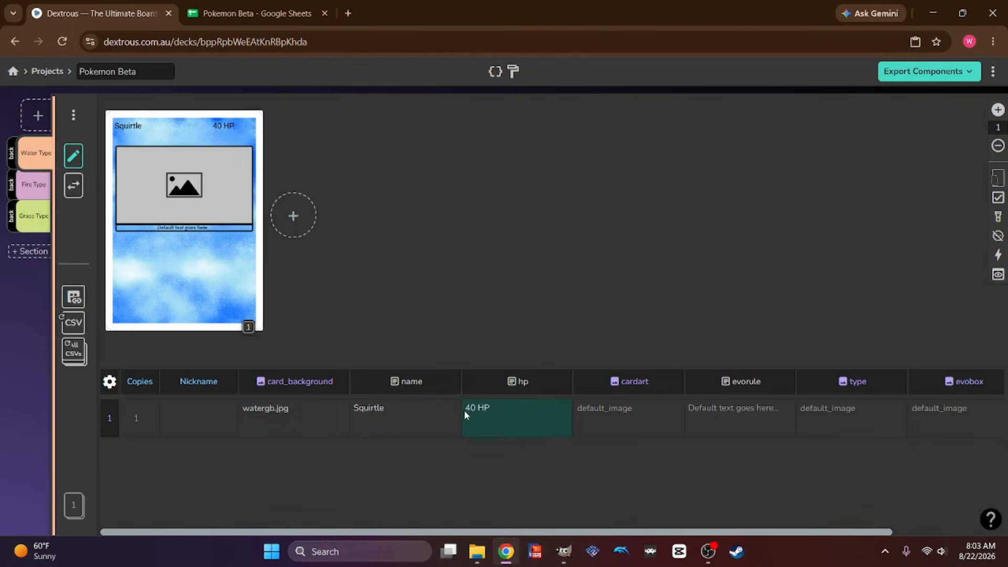
# Switch to the Pokemon Beta Google Sheet and rename the Name and HP column headers to name and hp
pyautogui.click(266, 14)
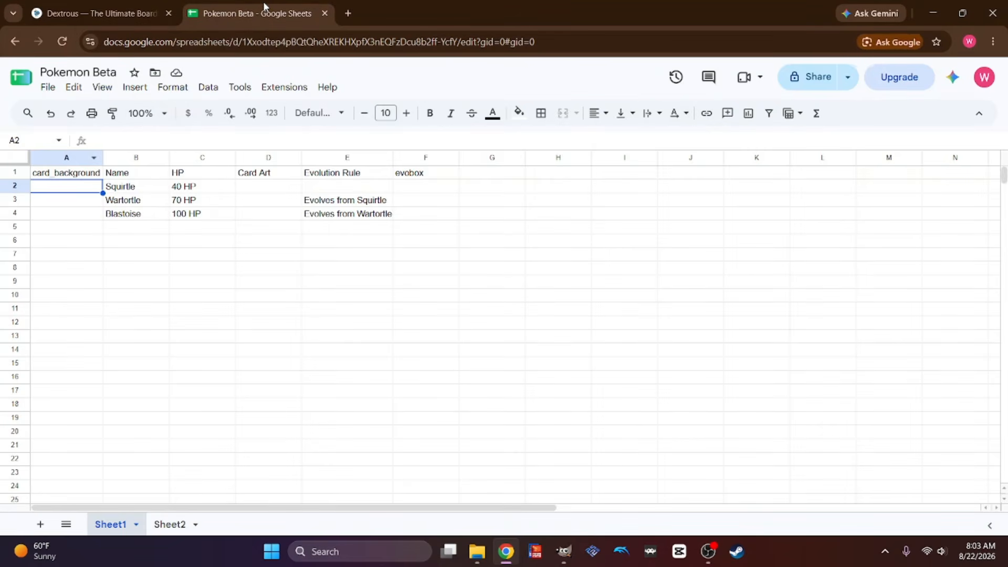
pyautogui.click(139, 177)
pyautogui.write('name')
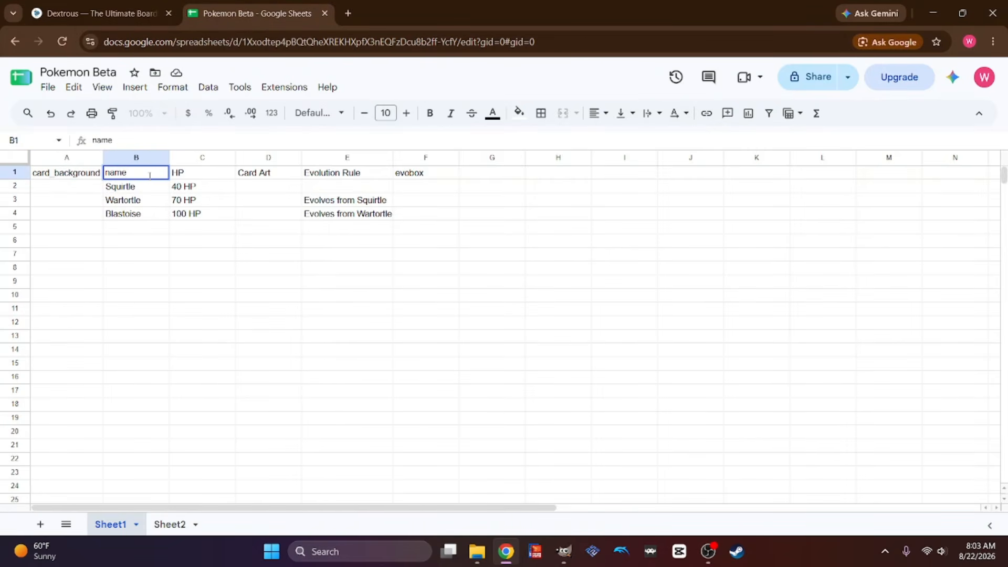
pyautogui.click(183, 174)
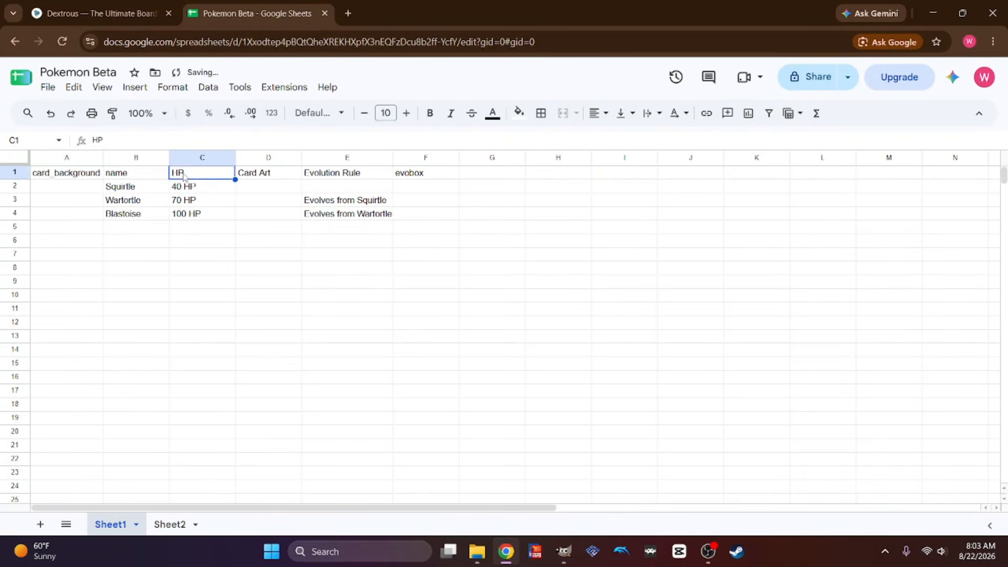
pyautogui.write('hp')
# Rename the Card Art and Evolution Rule column headers to cardart and evorule
pyautogui.click(278, 177)
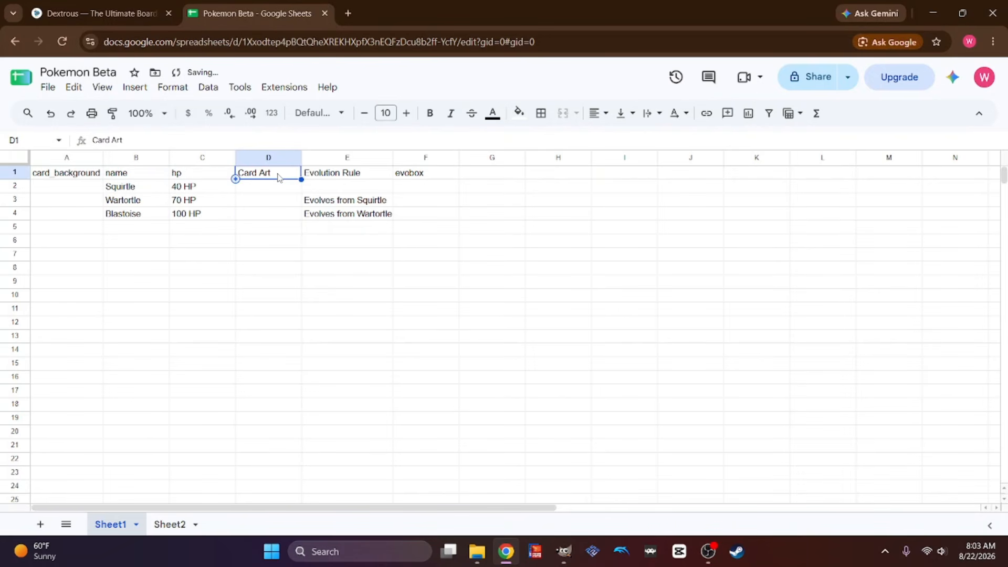
pyautogui.write('carda')
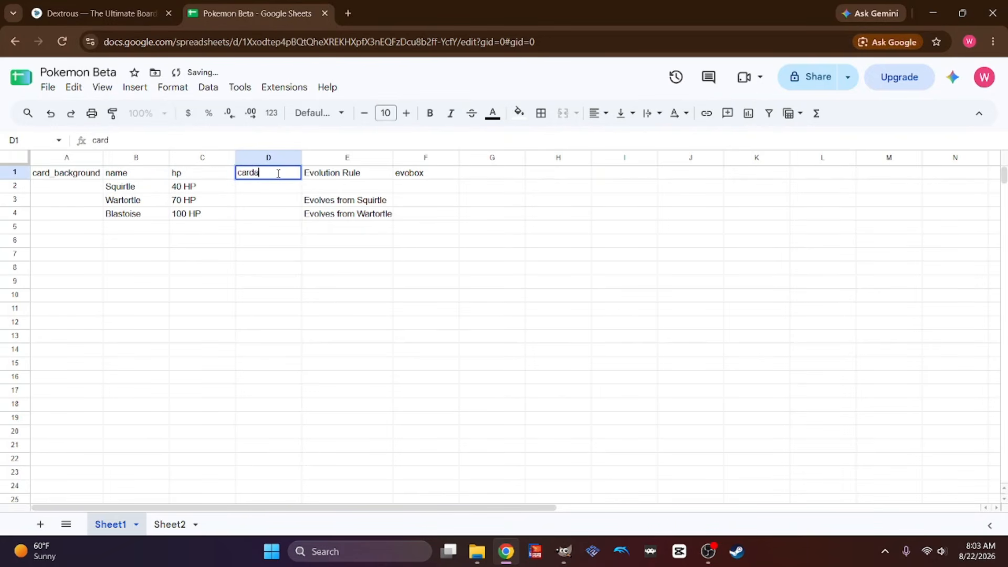
pyautogui.write('rt')
pyautogui.click(341, 175)
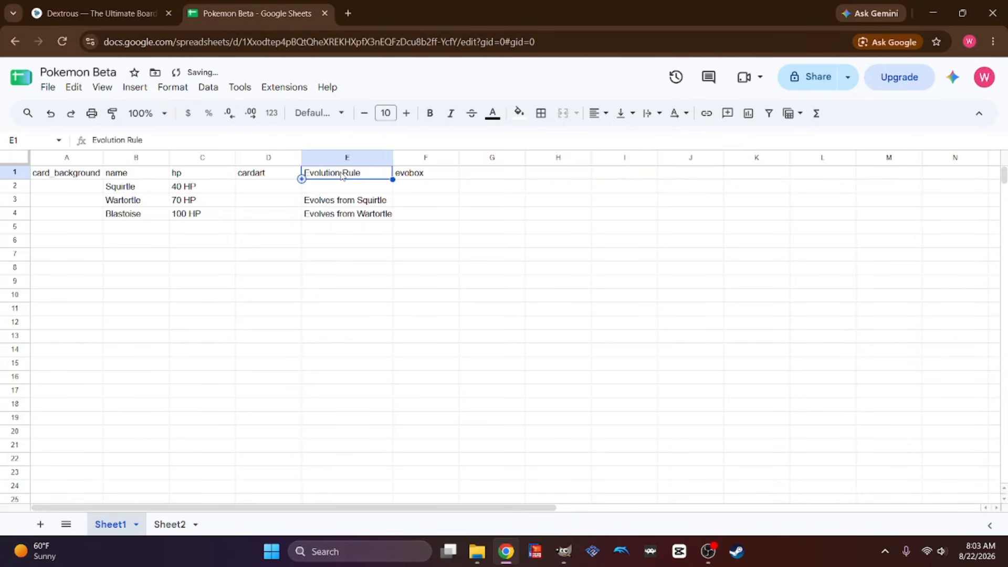
pyautogui.write('evoru')
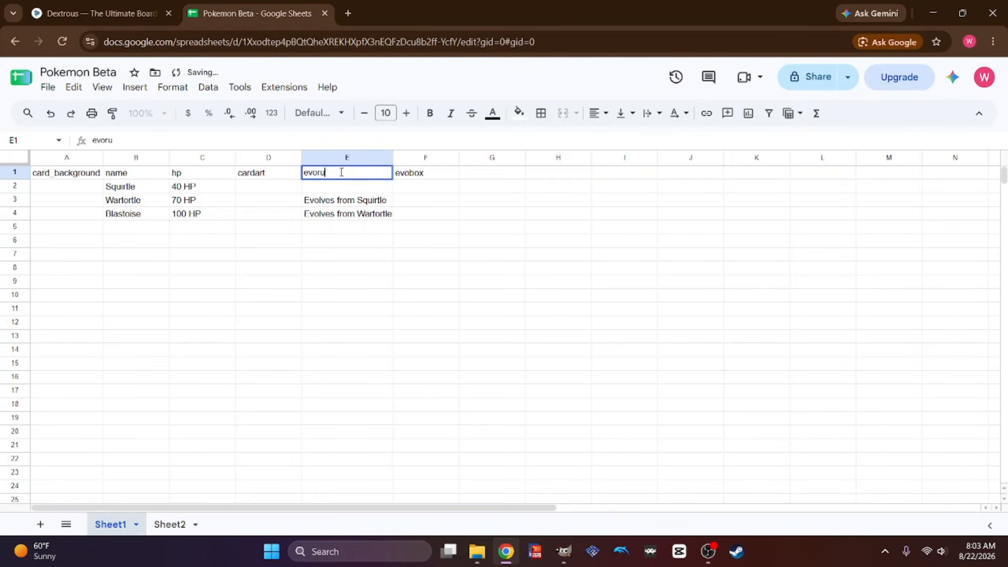
pyautogui.write('le')
pyautogui.click(429, 176)
pyautogui.click(421, 204)
# Switch to the Dextrous project, refresh the CSVs for all components with overwriting, and close the completion dialog
pyautogui.click(100, 13)
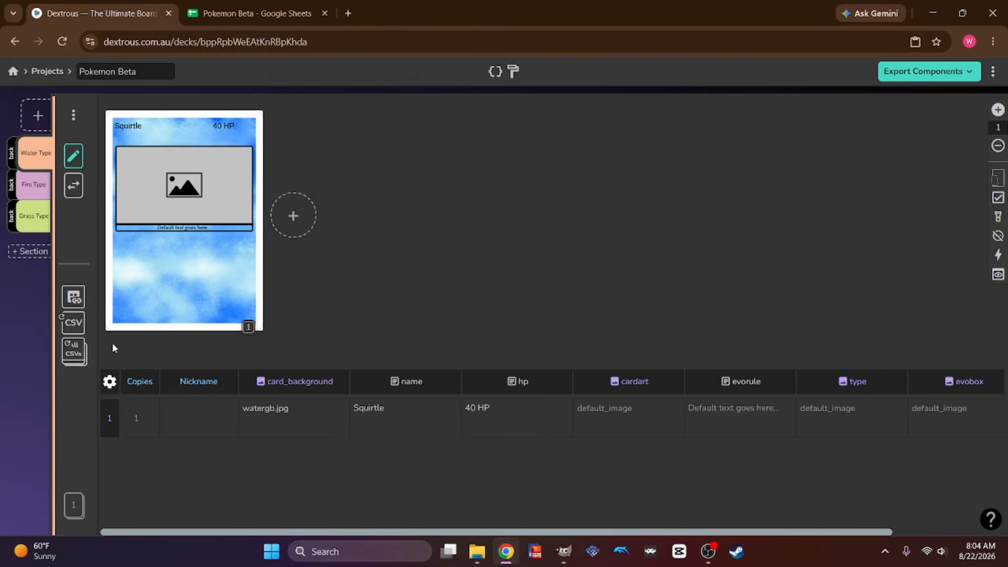
pyautogui.click(79, 355)
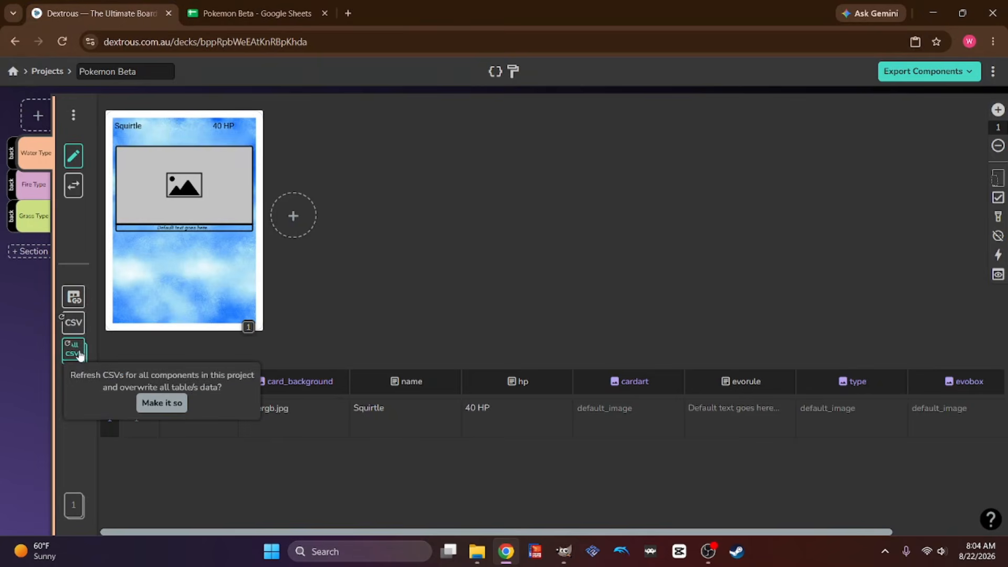
pyautogui.click(167, 406)
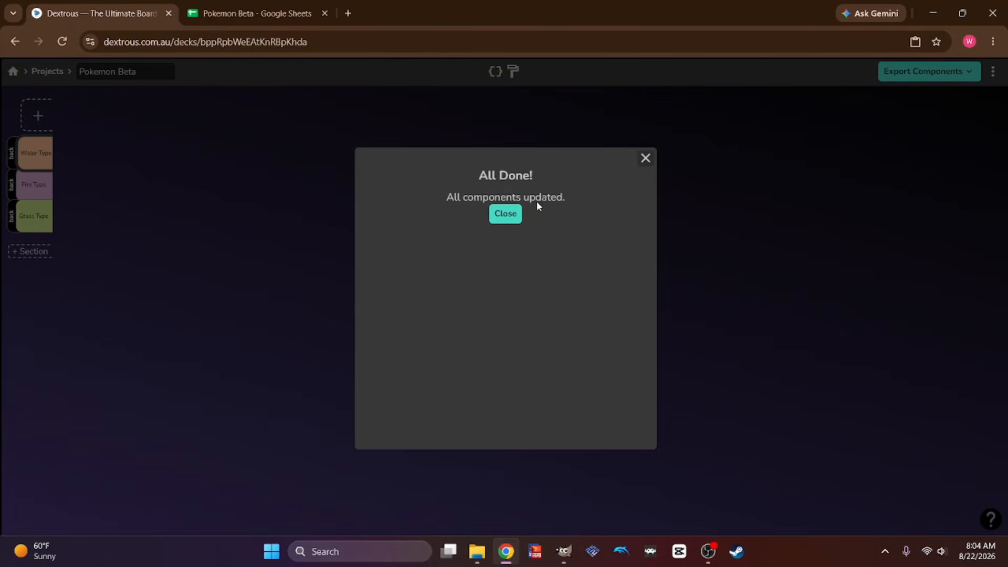
pyautogui.click(507, 216)
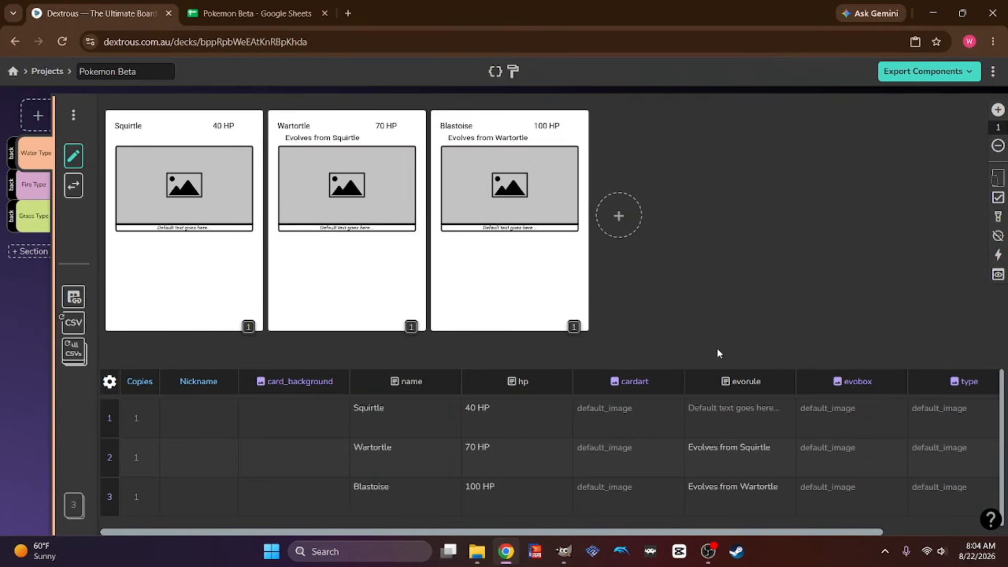
# Compare the Google Sheet's column headers and data with the columns in the Dextrous Water Type table
pyautogui.click(292, 13)
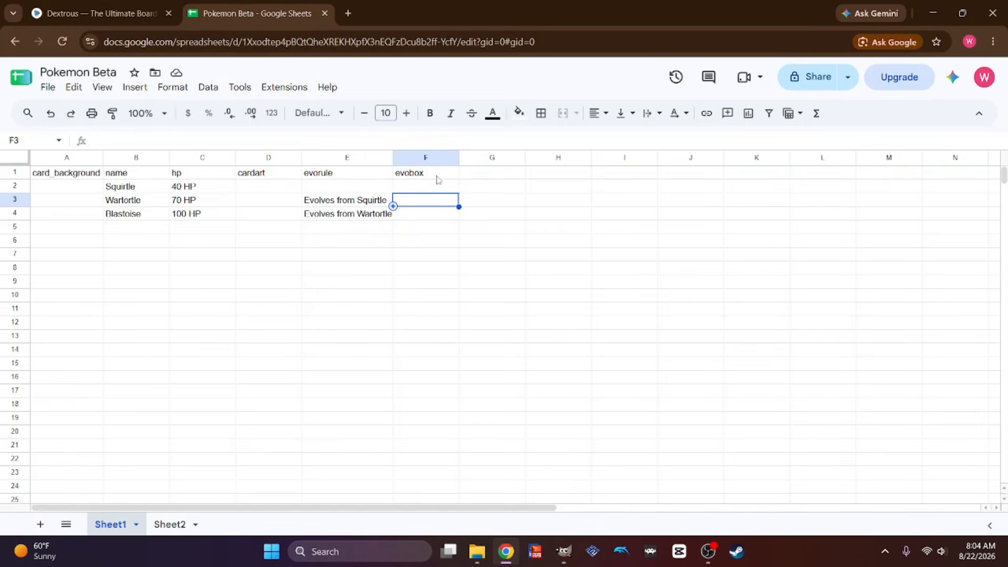
pyautogui.click(105, 13)
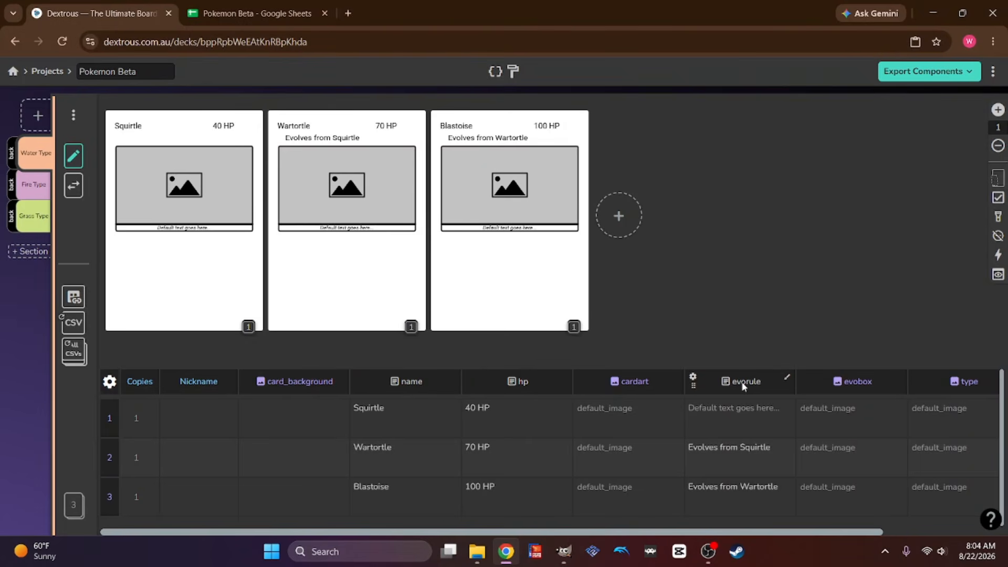
pyautogui.click(247, 13)
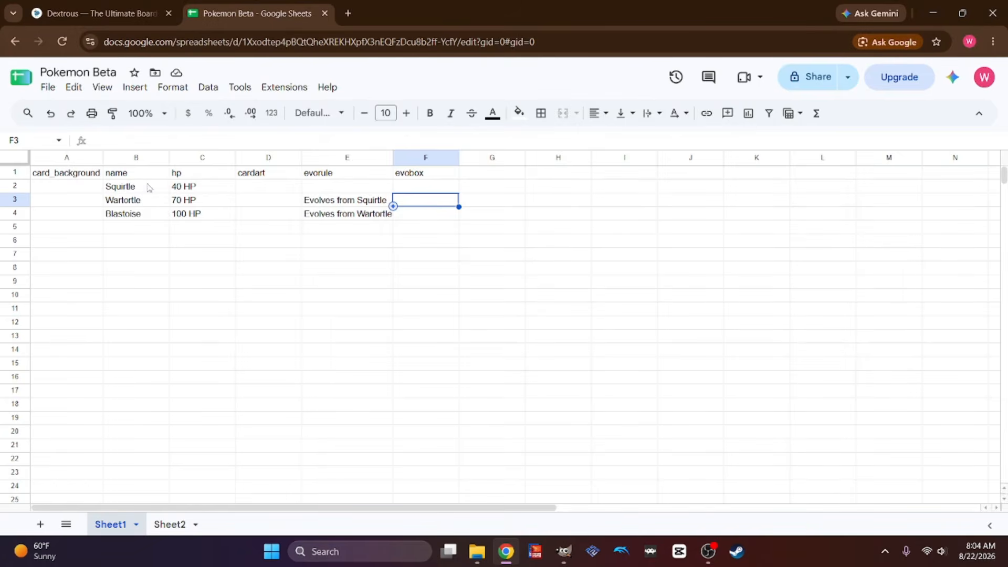
pyautogui.click(97, 13)
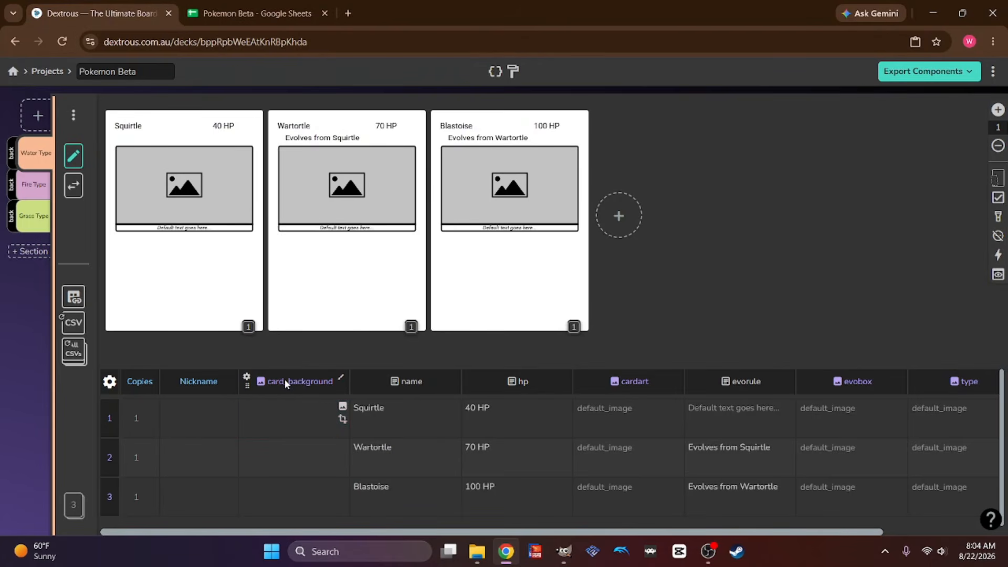
pyautogui.click(253, 14)
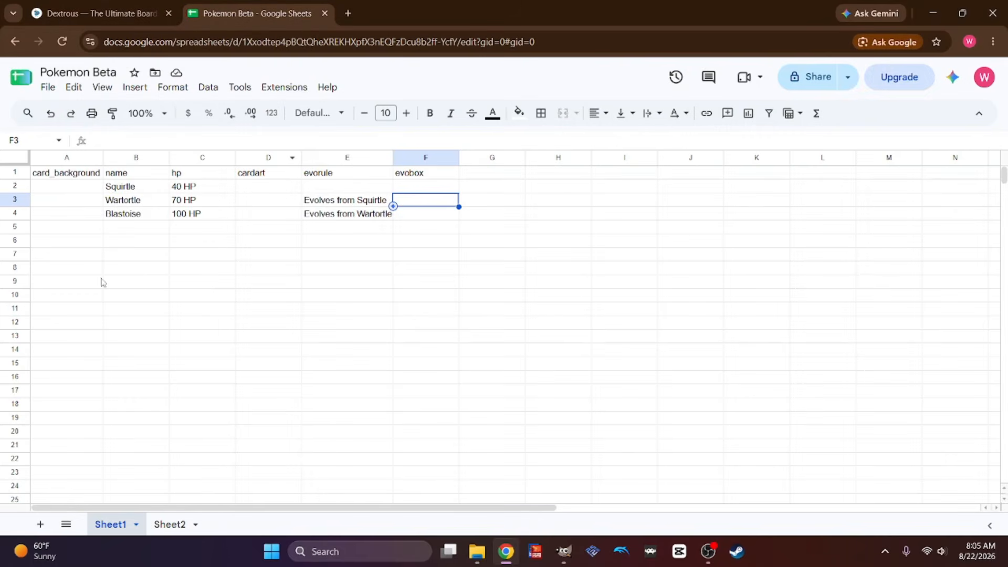
pyautogui.click(94, 13)
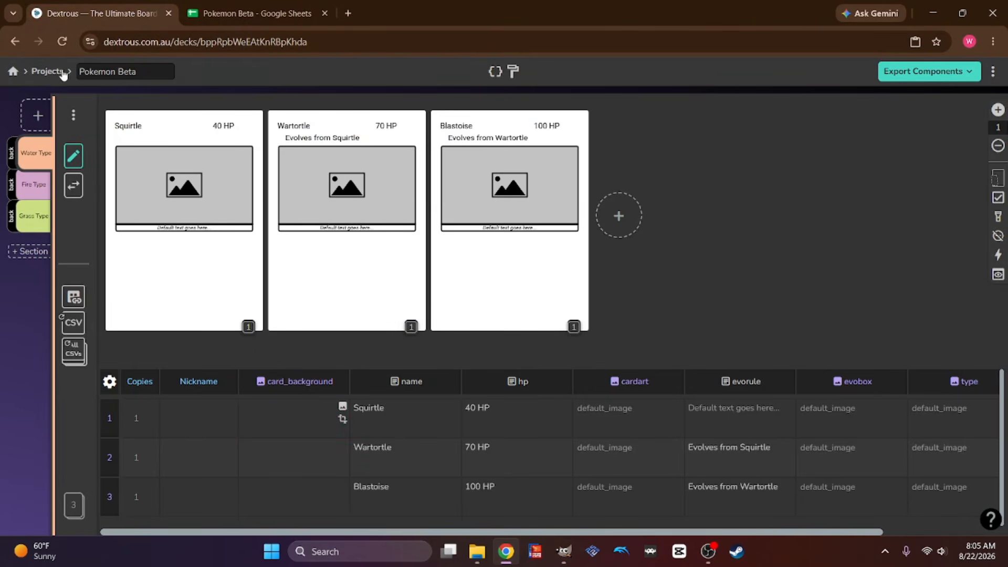
# Open the Type Background folder in the Dextrous image library and check the file name of the water background
pyautogui.click(14, 73)
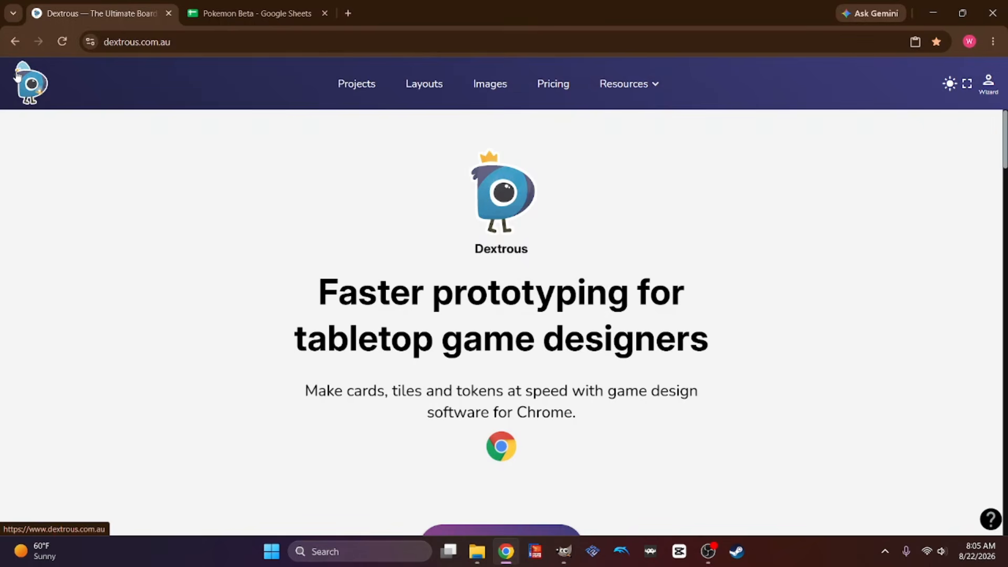
pyautogui.click(506, 95)
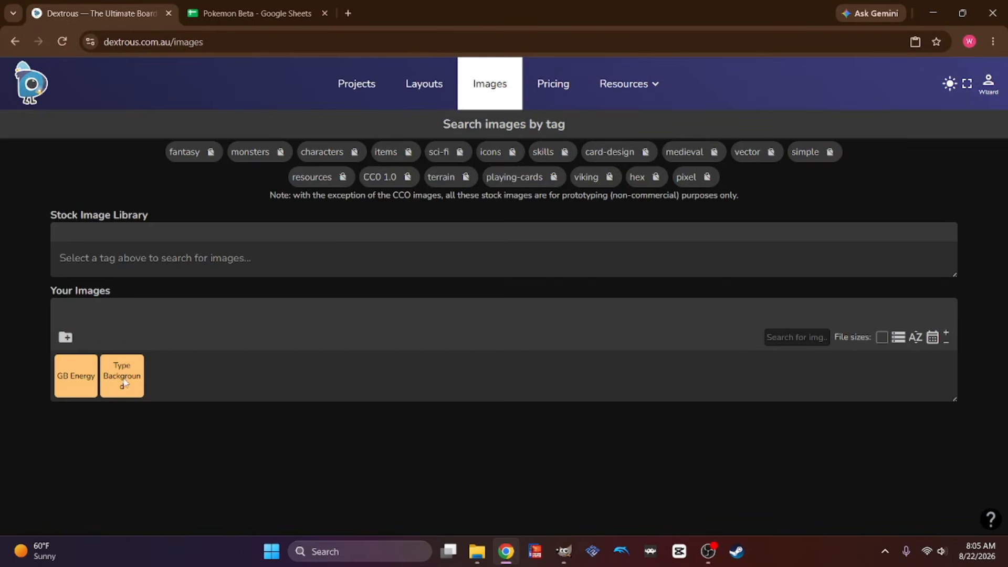
pyautogui.doubleClick(125, 382)
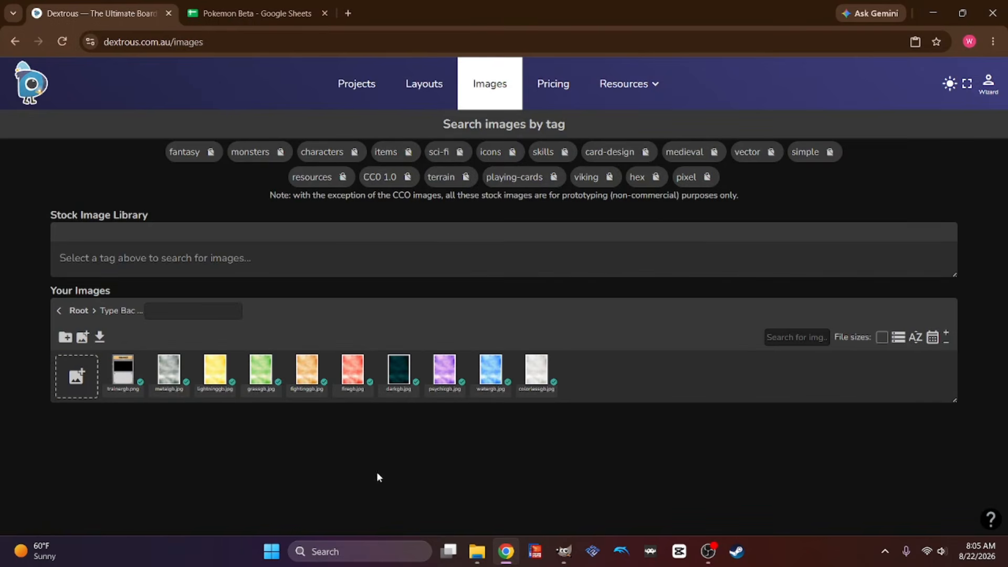
pyautogui.click(488, 375)
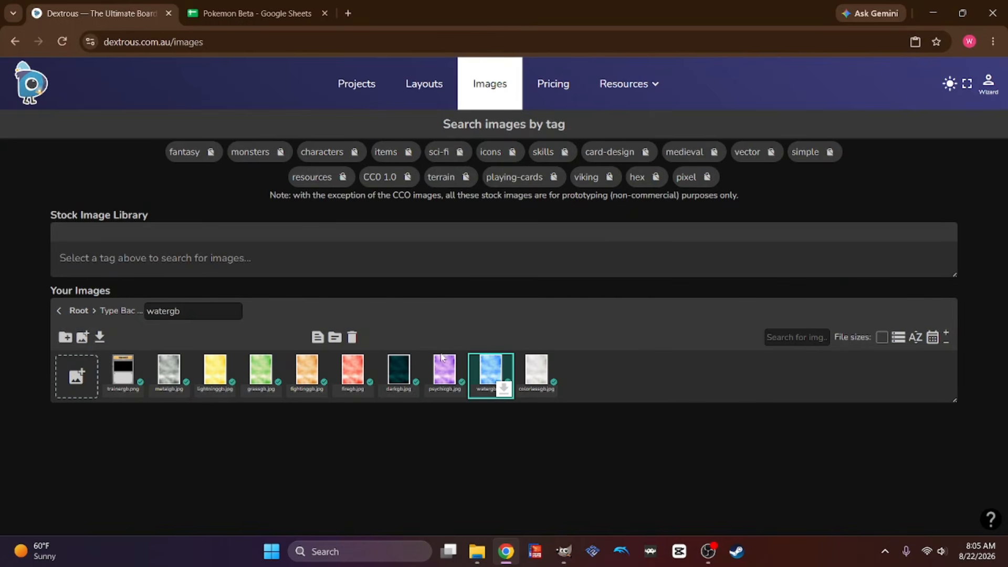
# Return to the Pokemon Beta project and set Squirtle's card_background to the watergb.jpg image
pyautogui.click(359, 88)
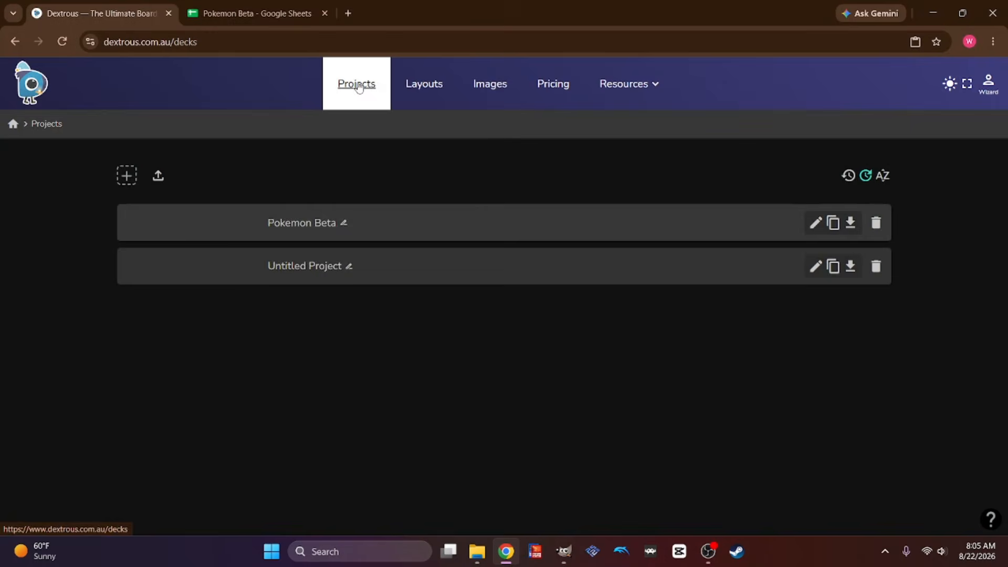
pyautogui.click(318, 220)
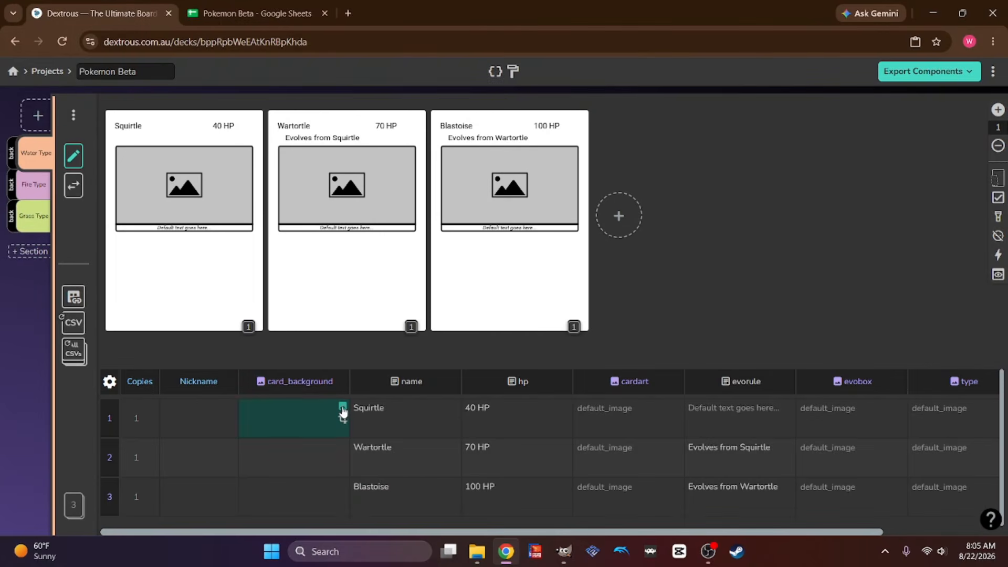
pyautogui.click(342, 409)
pyautogui.click(544, 235)
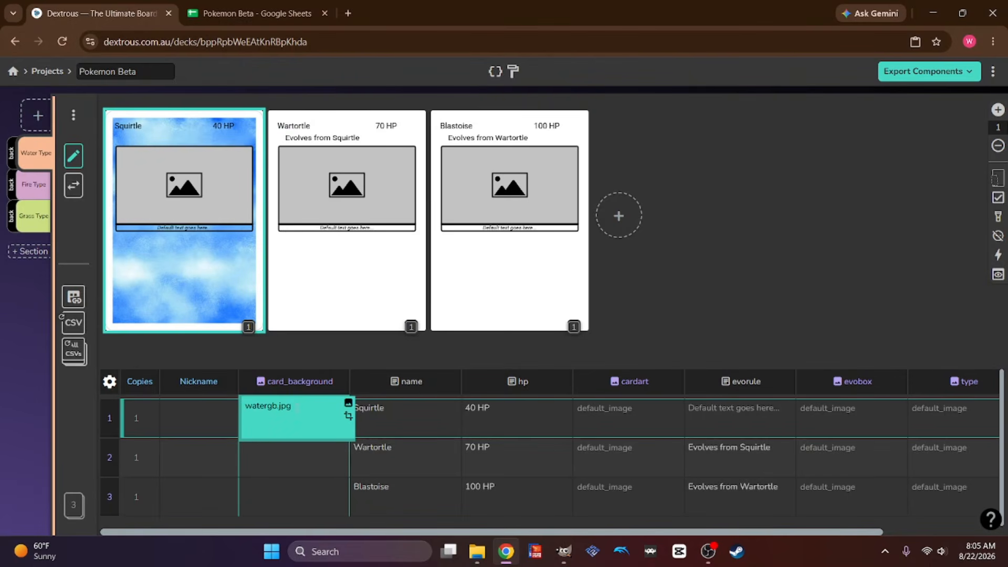
# Copy watergb.jpg from Squirtle's card_background cell into the Wartortle and Blastoise rows
pyautogui.moveTo(296, 405); pyautogui.dragTo(194, 395)
pyautogui.hotkey('ctrl', 'c')
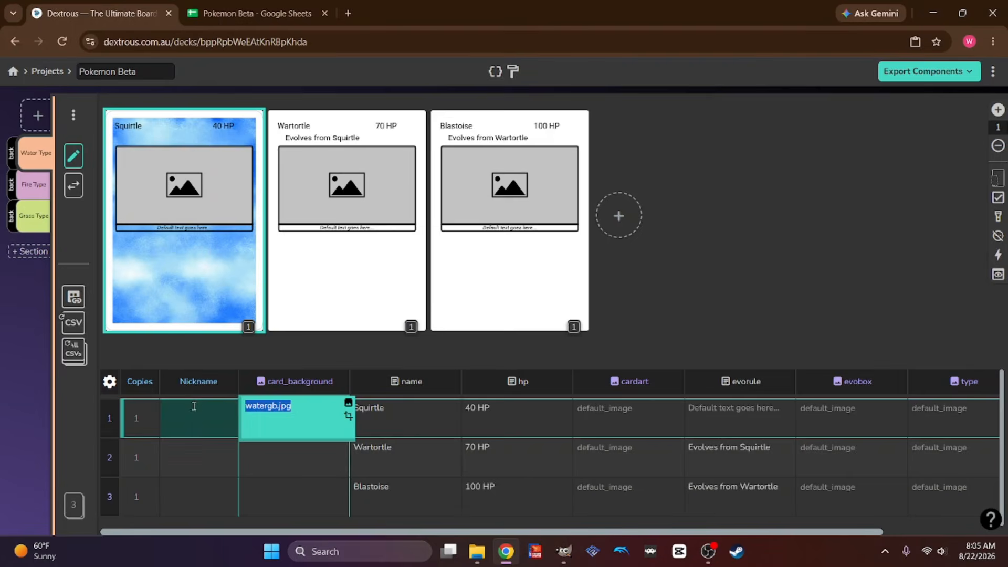
pyautogui.click(257, 452)
pyautogui.hotkey('ctrl', 'v')
pyautogui.click(271, 494)
pyautogui.hotkey('ctrl', 'v')
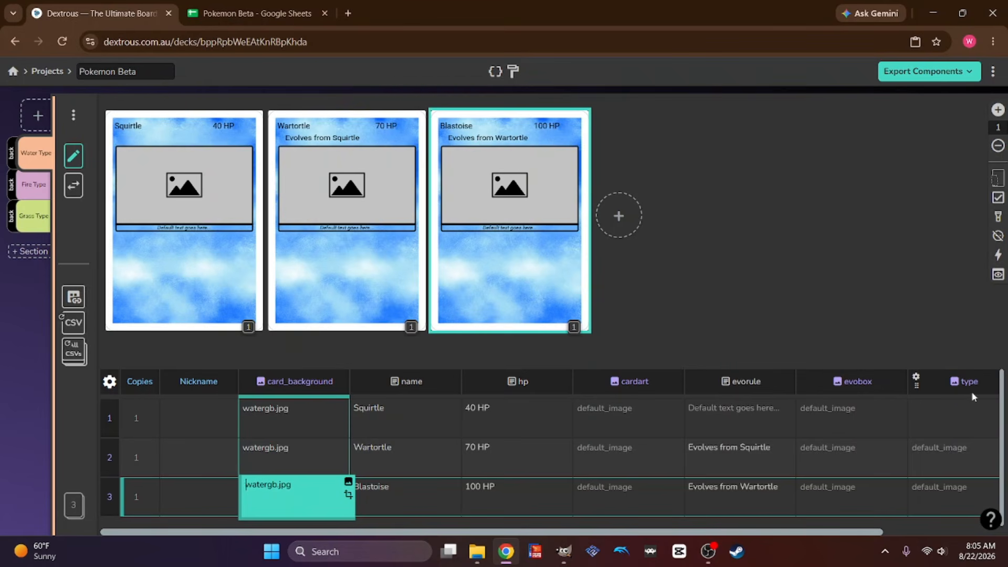
# Set Squirtle's type image to water.png from the GB Energy folder
pyautogui.moveTo(779, 534); pyautogui.dragTo(895, 532)
pyautogui.click(881, 408)
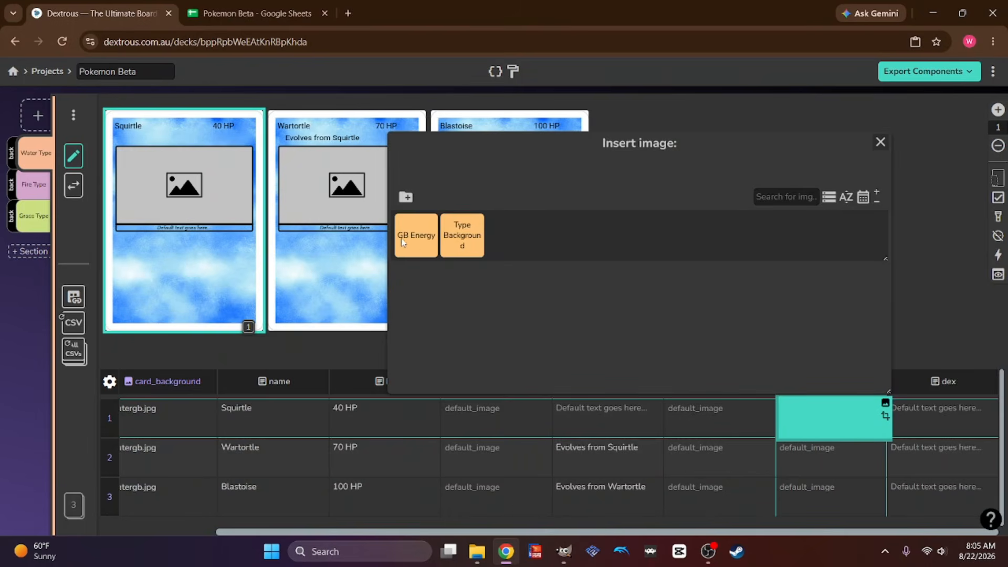
pyautogui.click(419, 241)
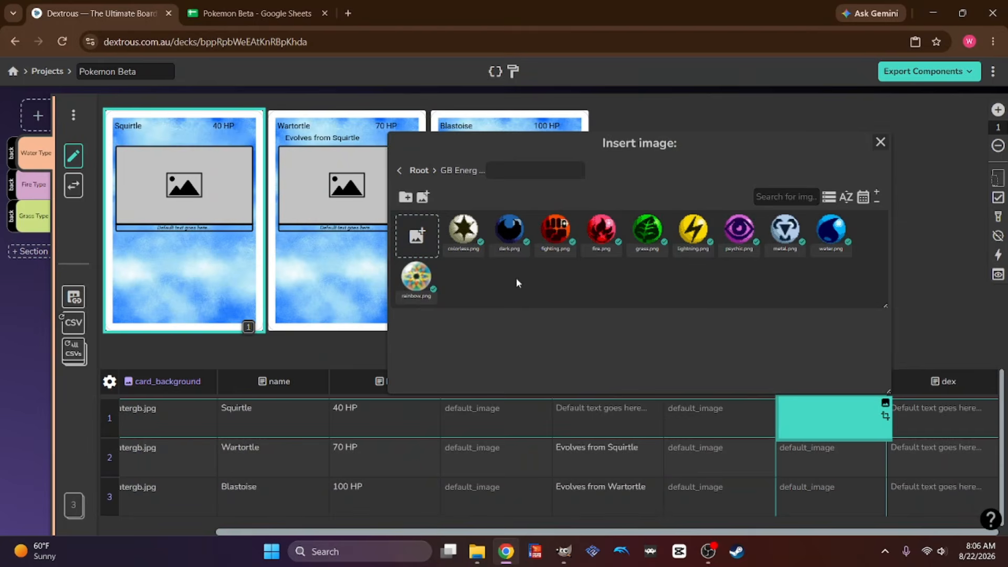
pyautogui.click(833, 234)
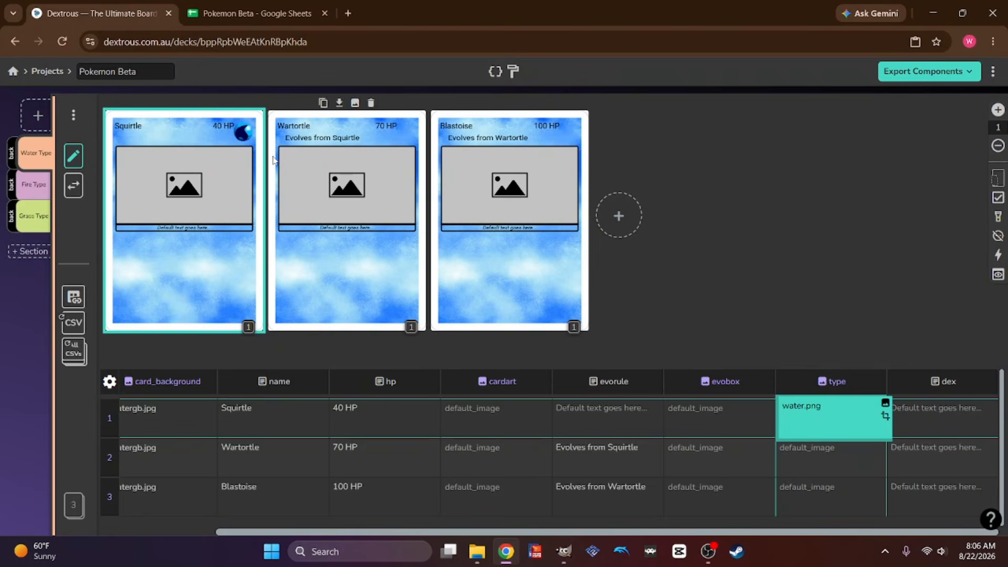
# Copy water.png from Squirtle's type cell into the Wartortle and Blastoise rows
pyautogui.hotkey('ctrl', 'a')
pyautogui.hotkey('ctrl', 'c')
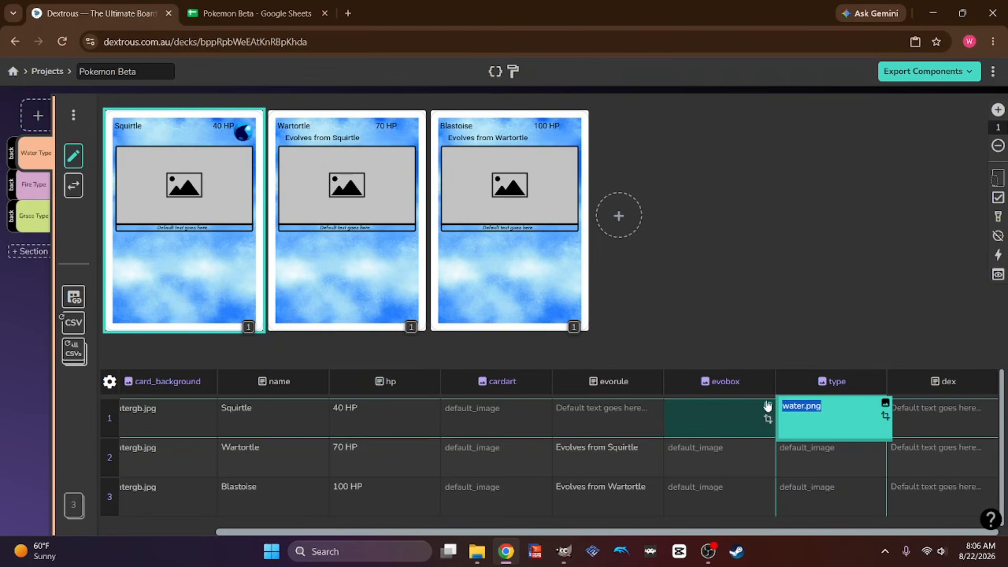
pyautogui.click(829, 457)
pyautogui.hotkey('ctrl', 'v')
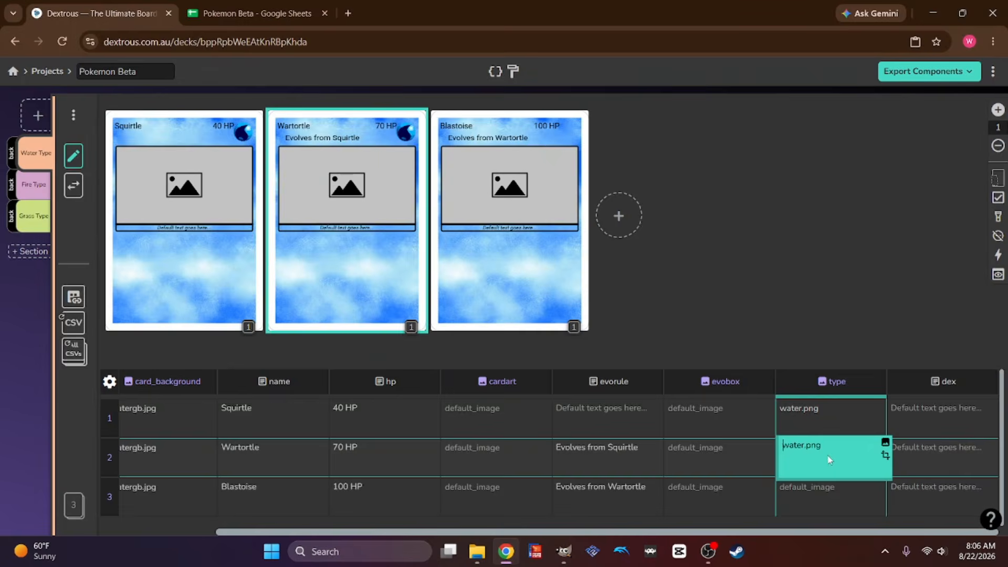
pyautogui.click(811, 491)
pyautogui.hotkey('ctrl', 'v')
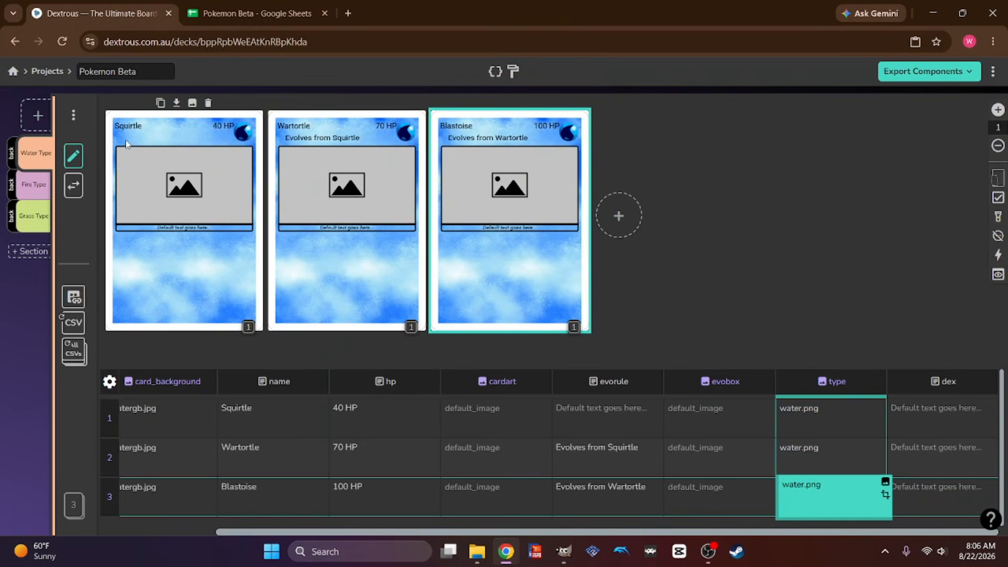
# Leave the project and open the existing card layout from the saved layouts for editing
pyautogui.click(13, 71)
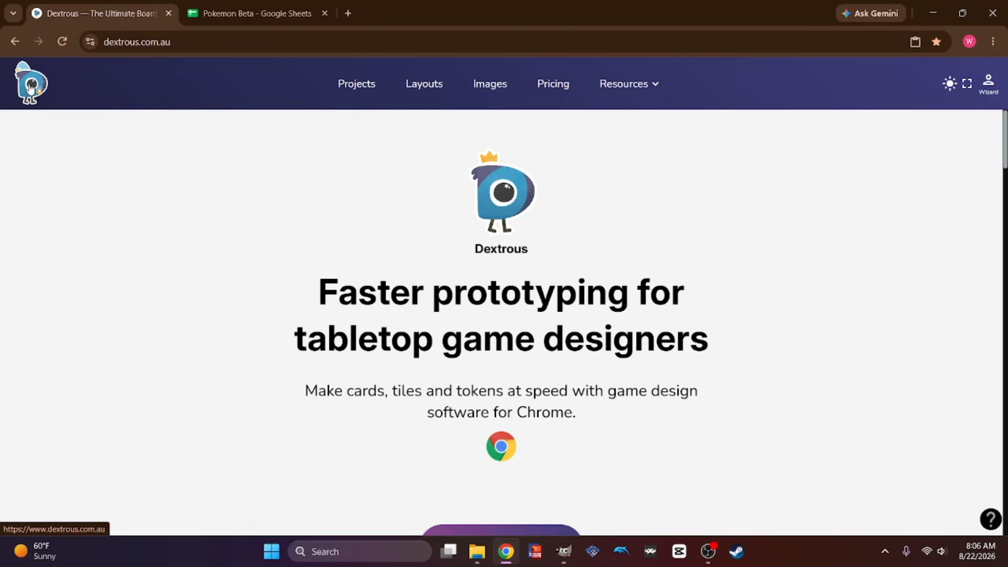
pyautogui.click(435, 94)
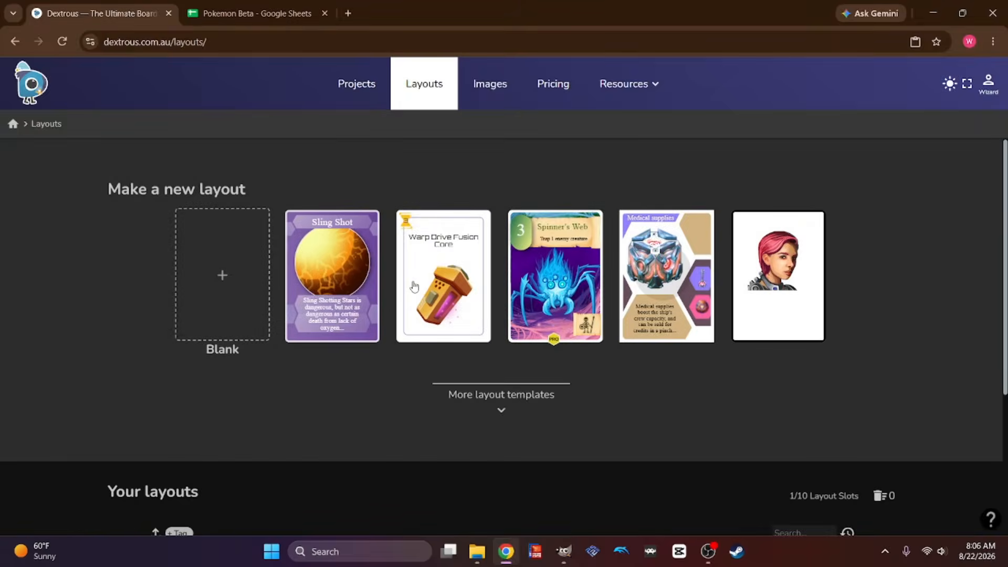
pyautogui.scroll(-3, 520, 461)
pyautogui.click(504, 486)
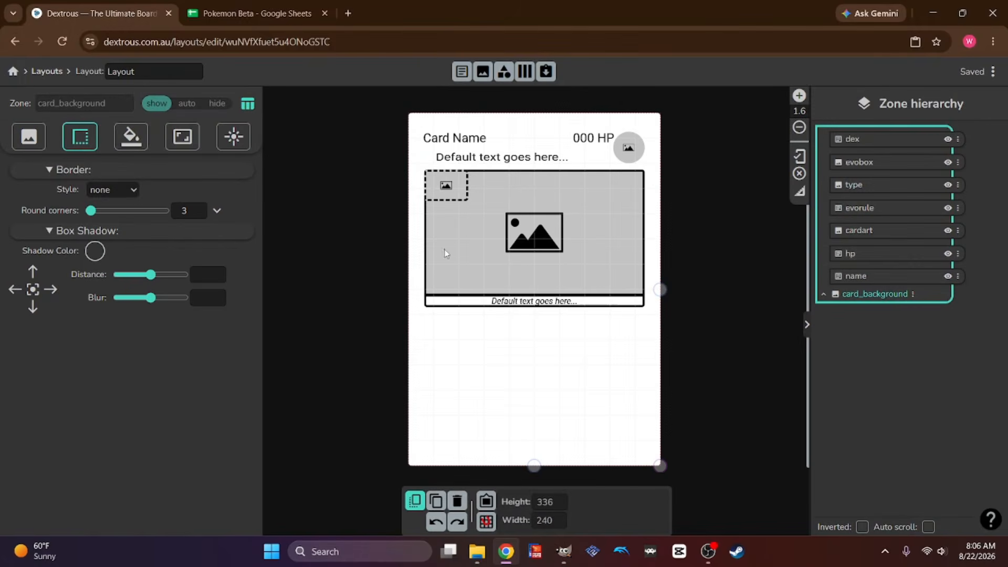
# Browse the default fonts available for the card's name zone, leaving its current font in place
pyautogui.click(469, 140)
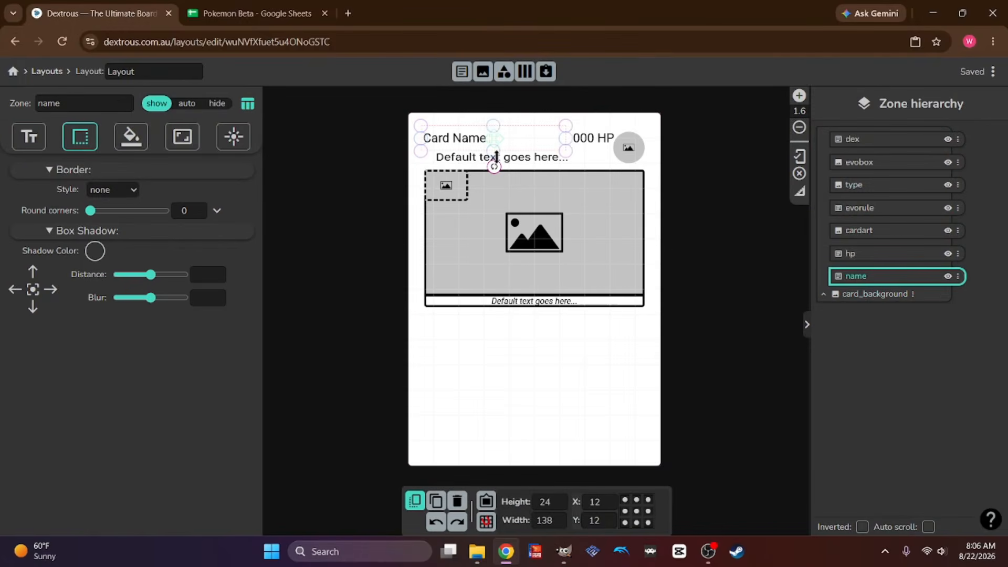
pyautogui.click(476, 148)
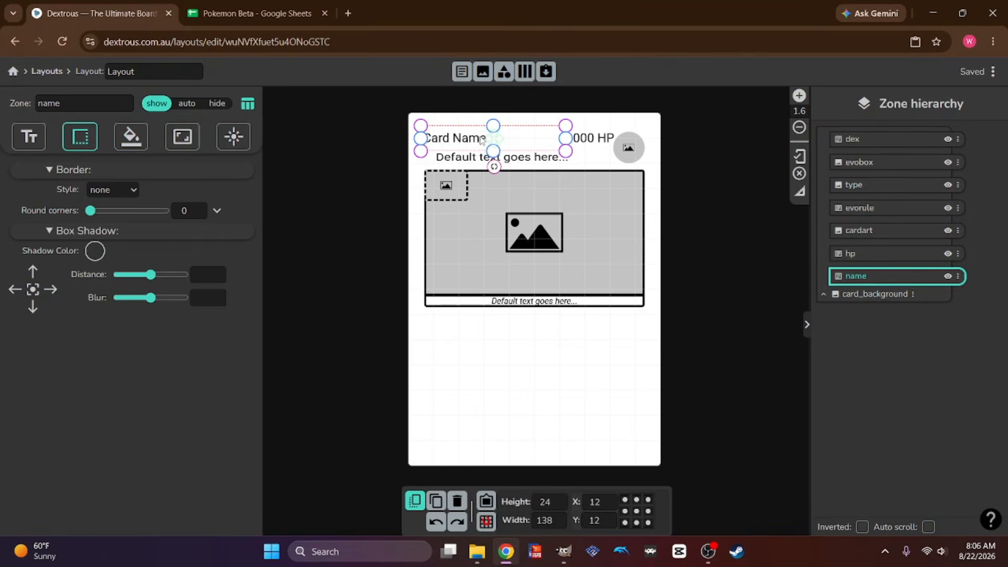
pyautogui.click(37, 138)
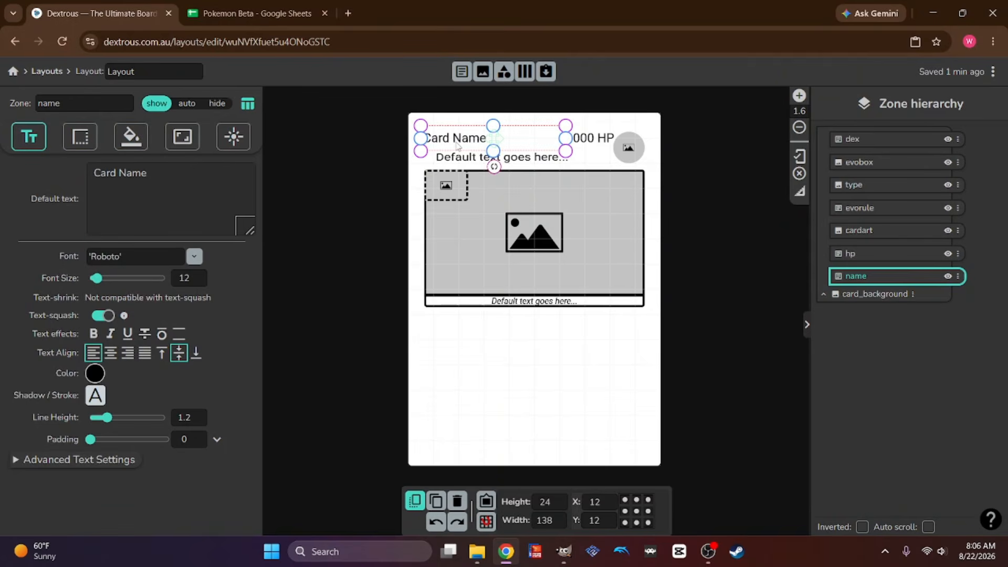
pyautogui.click(194, 257)
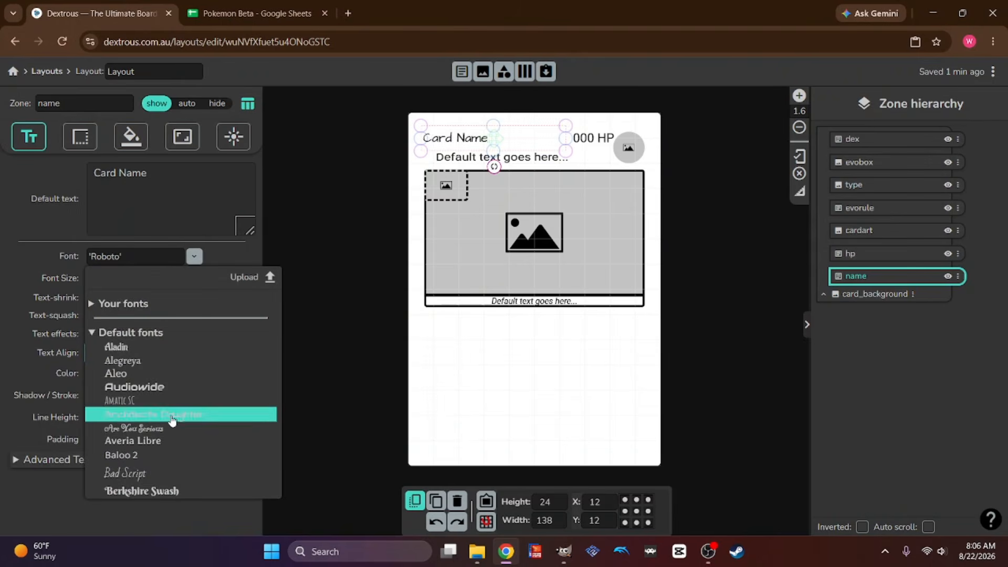
pyautogui.scroll(-4, 207, 421)
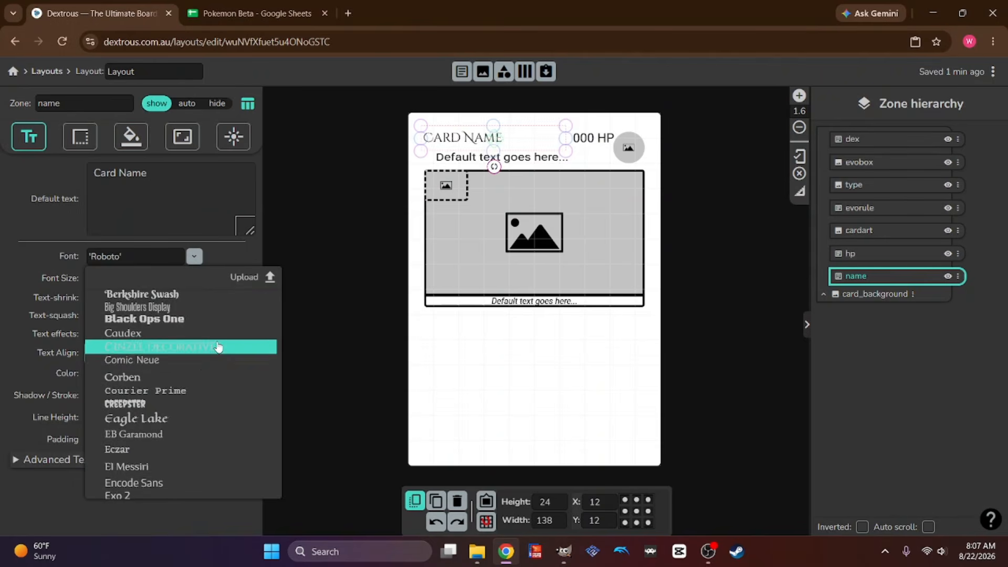
pyautogui.scroll(-4, 212, 367)
pyautogui.scroll(-7, 215, 372)
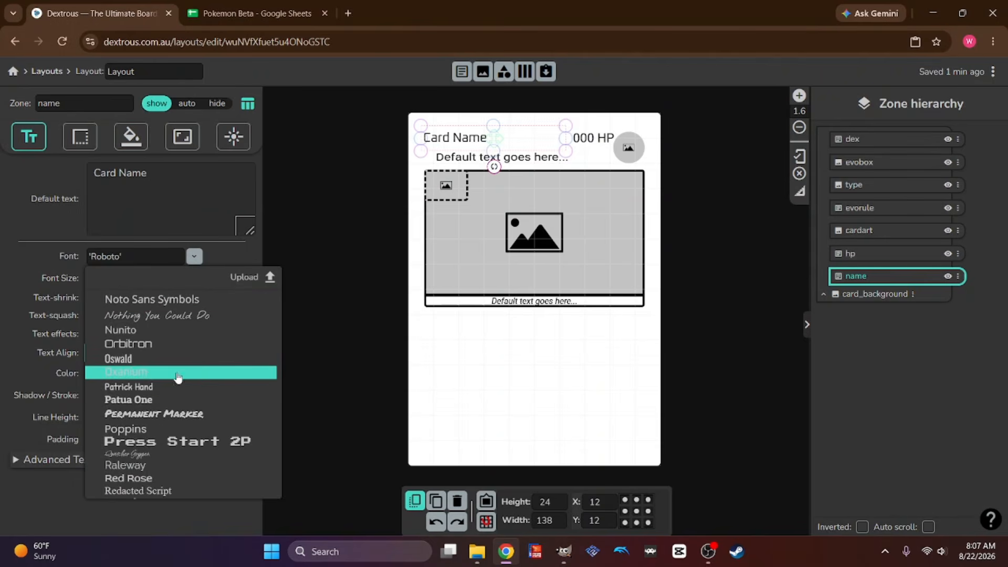
pyautogui.scroll(-2, 198, 381)
pyautogui.scroll(-3, 205, 408)
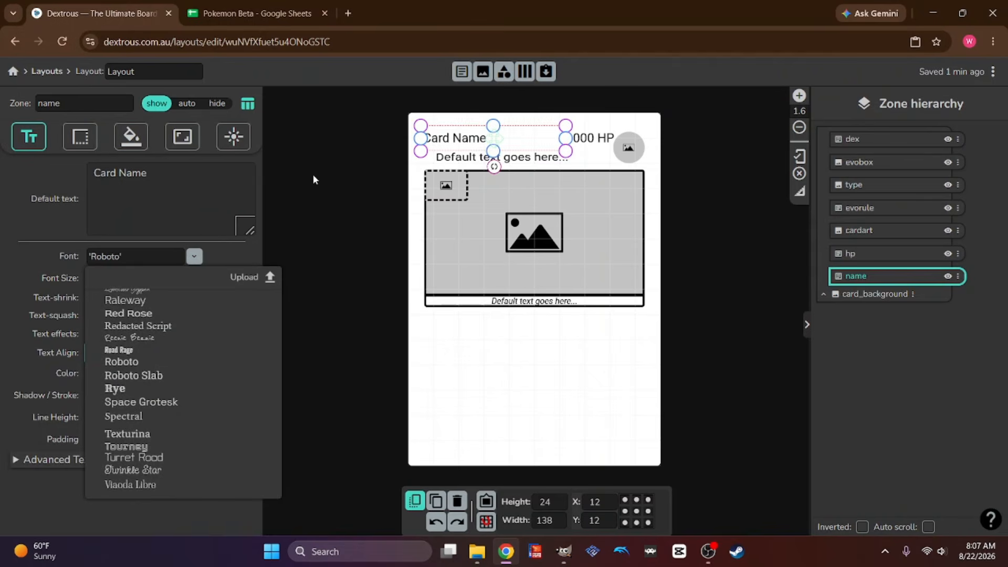
pyautogui.click(261, 164)
pyautogui.click(195, 257)
pyautogui.click(346, 153)
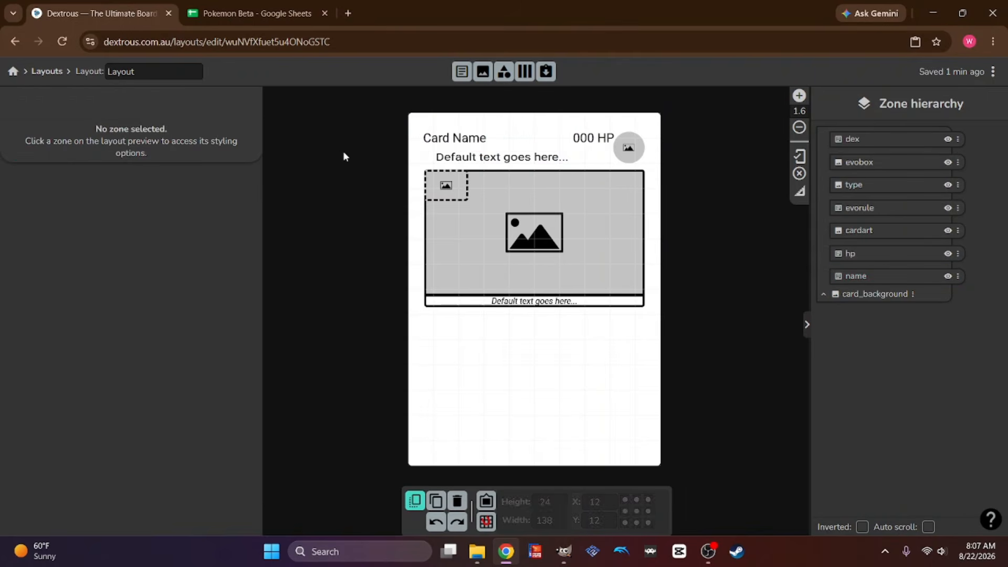
# Extend the evorule zone's default text to read "Default text goes here, and when the words run out of room it squashes"
pyautogui.click(524, 159)
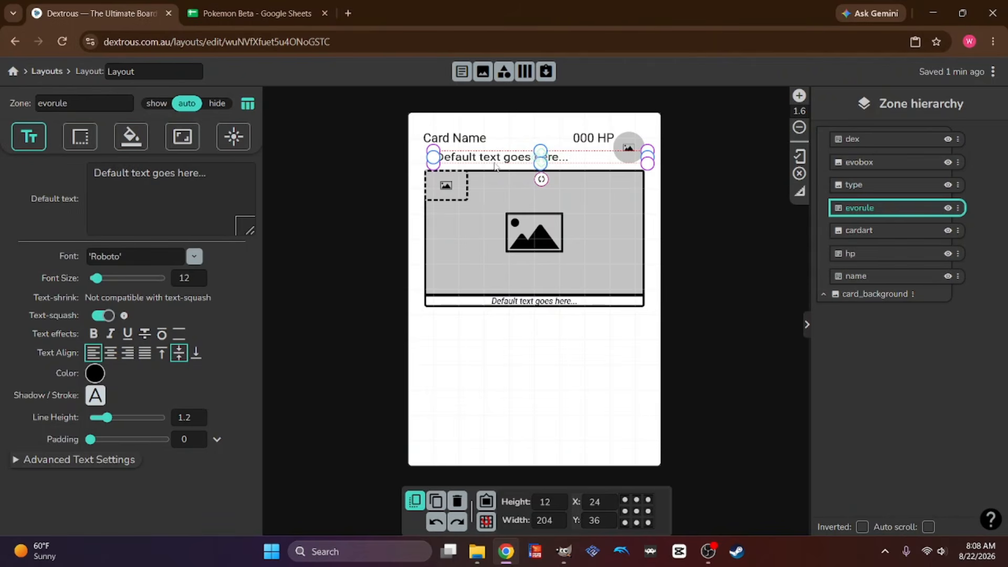
pyautogui.click(221, 174)
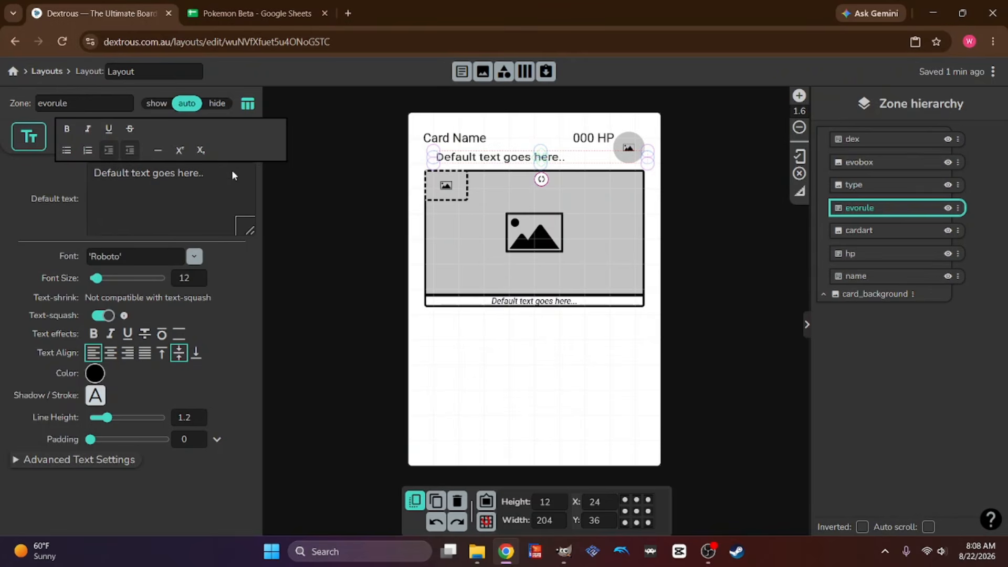
pyautogui.press('BackSpace')
pyautogui.write(', and when th')
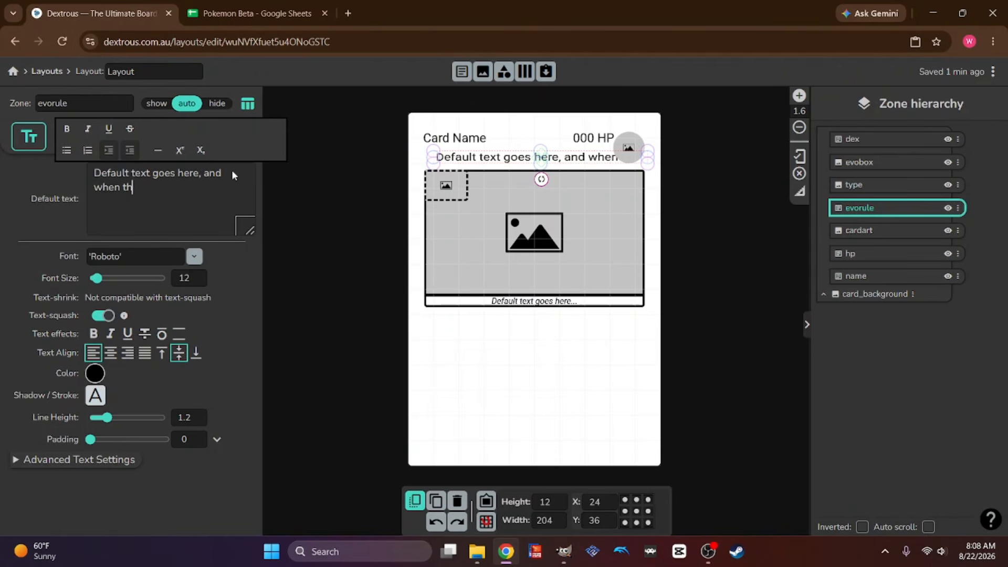
pyautogui.write('e wor')
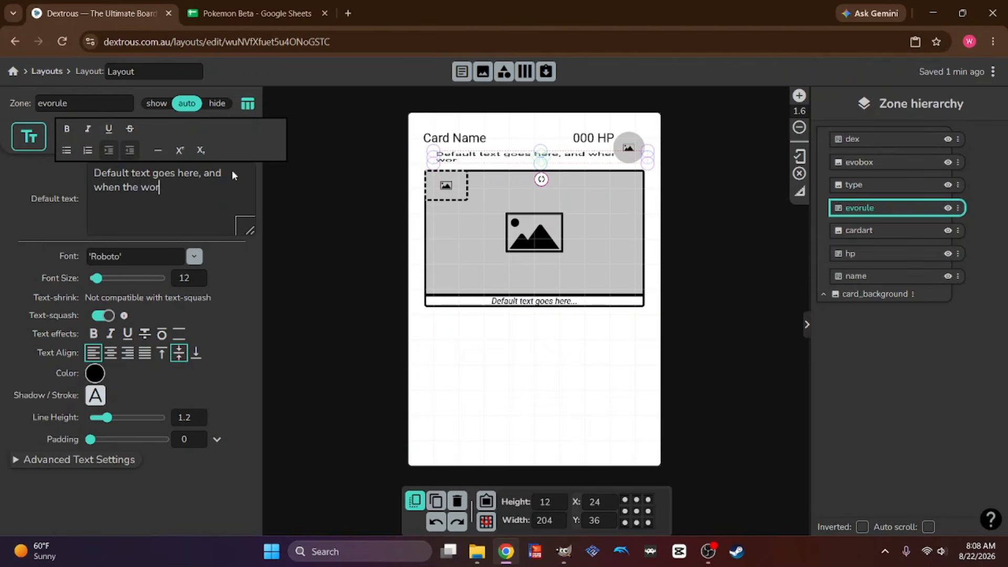
pyautogui.write('ds run out of ')
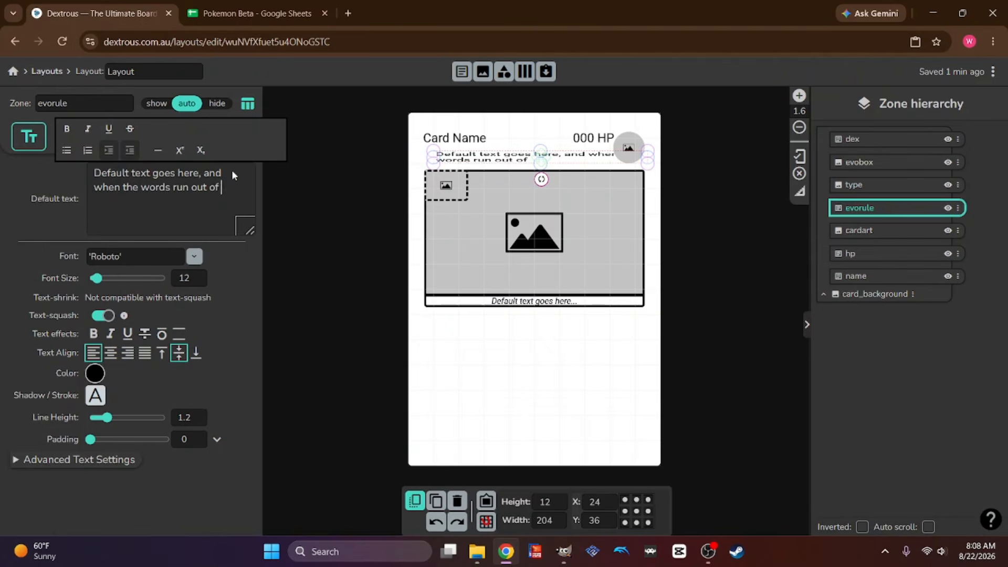
pyautogui.write('room it squa')
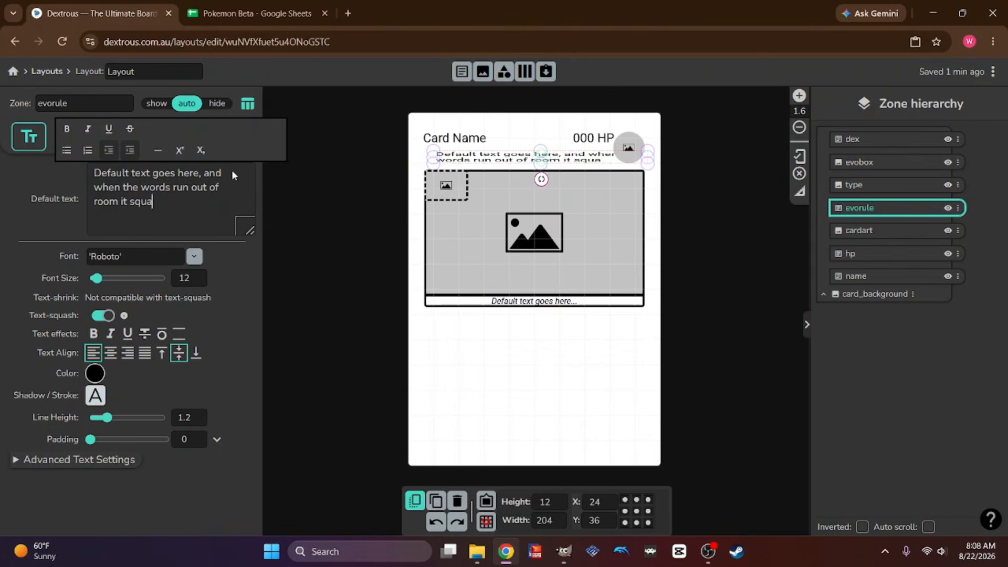
pyautogui.write('shes')
pyautogui.click(351, 243)
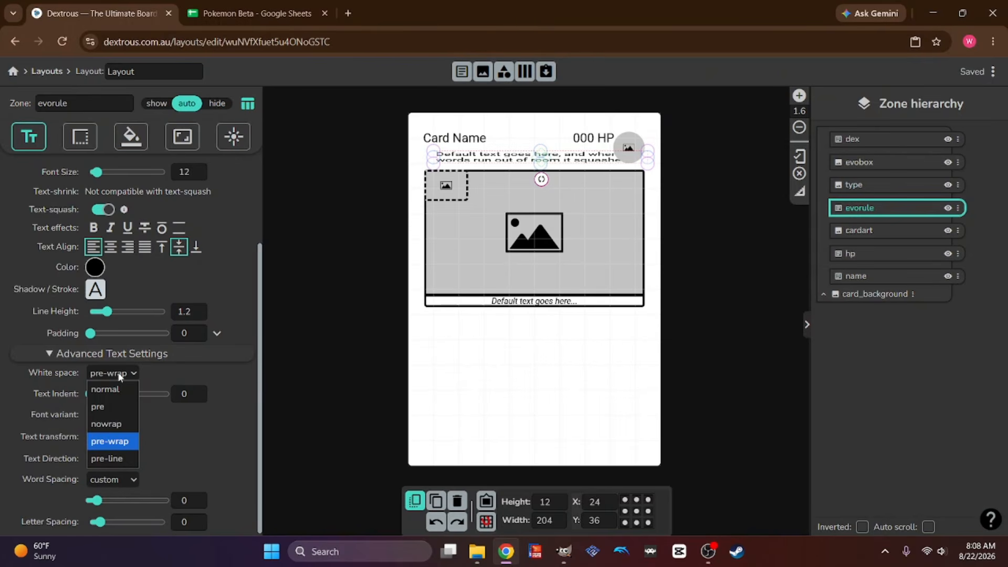
# Set the evorule zone's white space option to nowrap so its text stays on one line
pyautogui.click(119, 427)
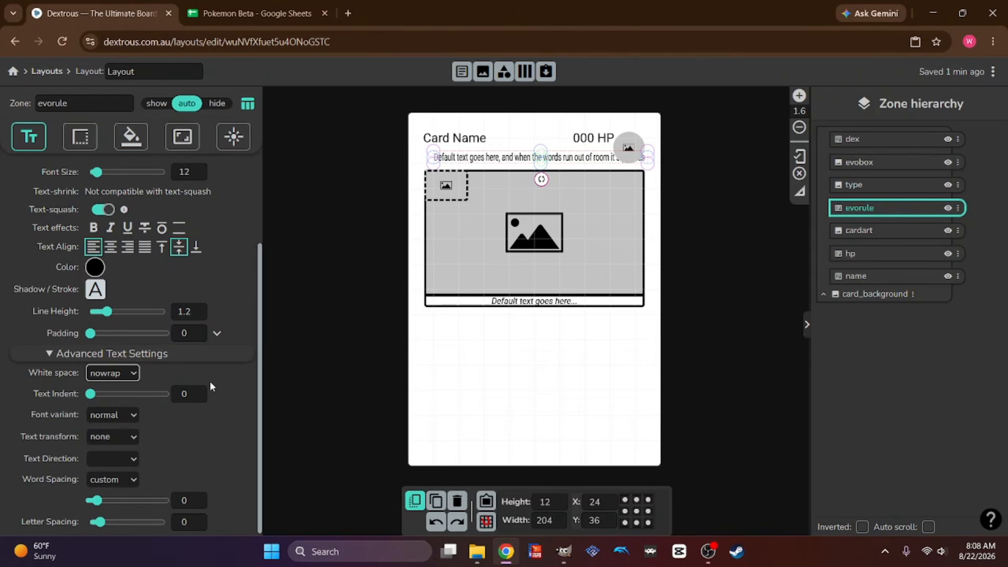
pyautogui.click(229, 373)
pyautogui.scroll(2, 231, 371)
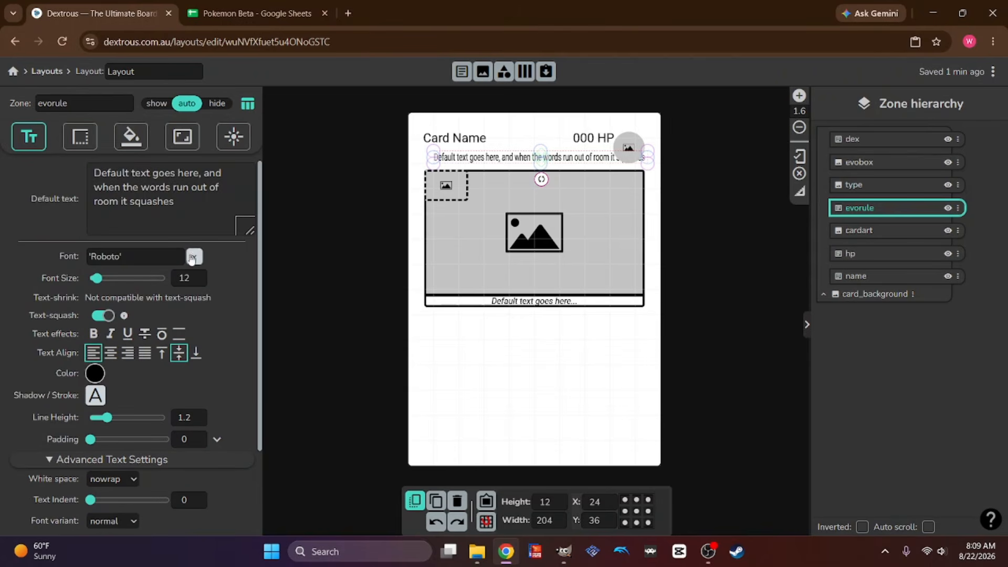
# Replace the evorule zone's default text with "Demonstrating text squashing capabilities. and its works like pokemon"
pyautogui.moveTo(174, 201); pyautogui.dragTo(107, 172)
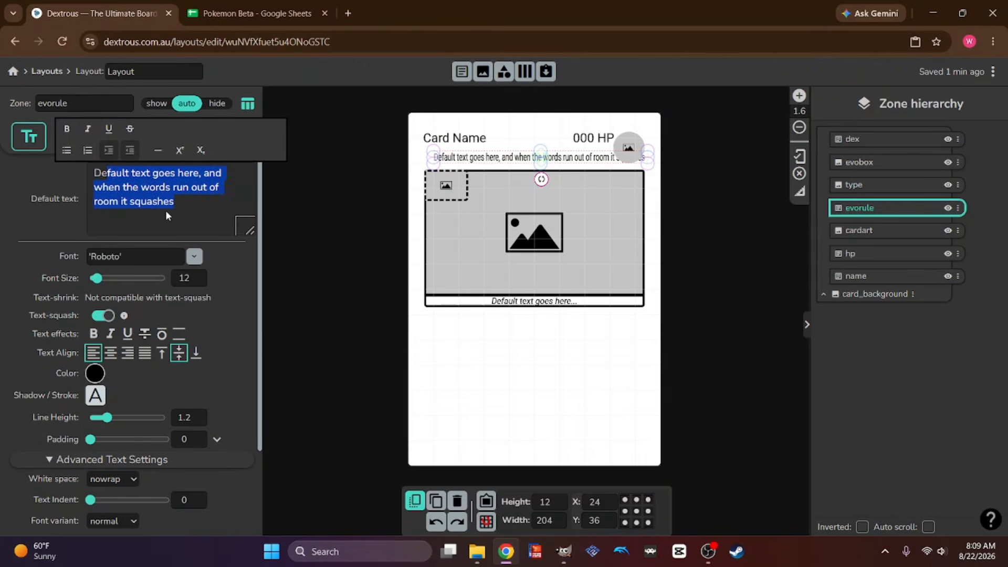
pyautogui.press('BackSpace')
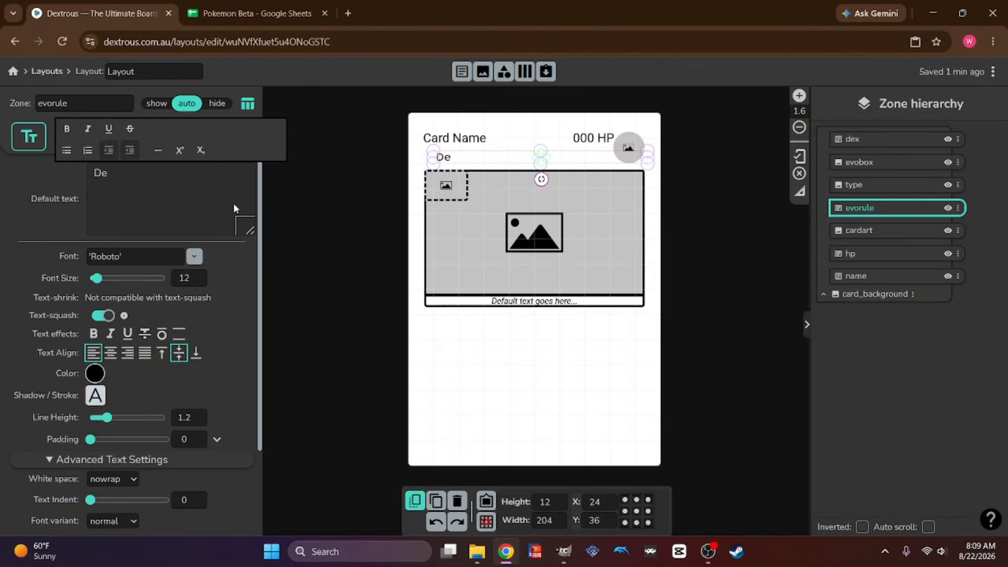
pyautogui.scroll(-2, 201, 362)
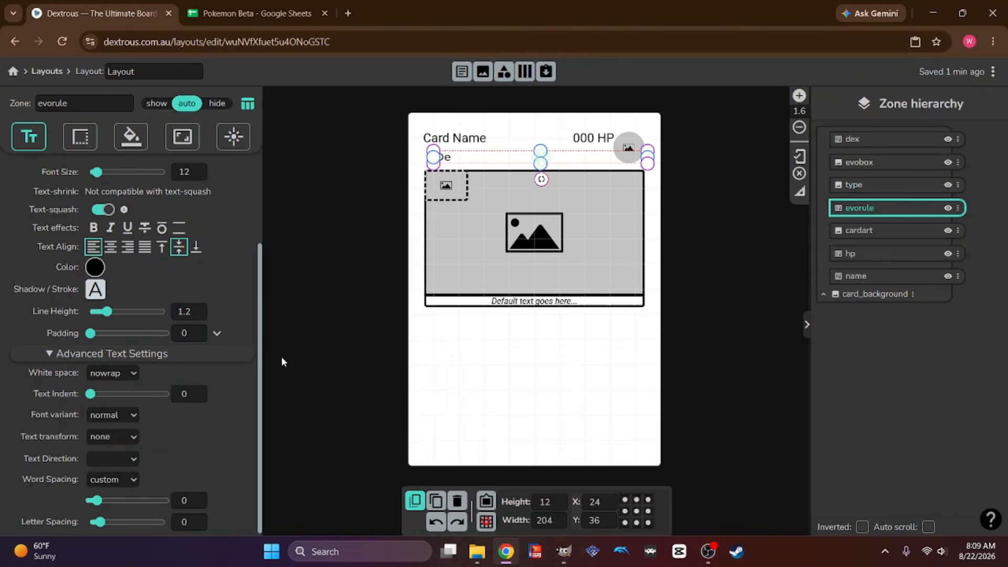
pyautogui.scroll(2, 180, 326)
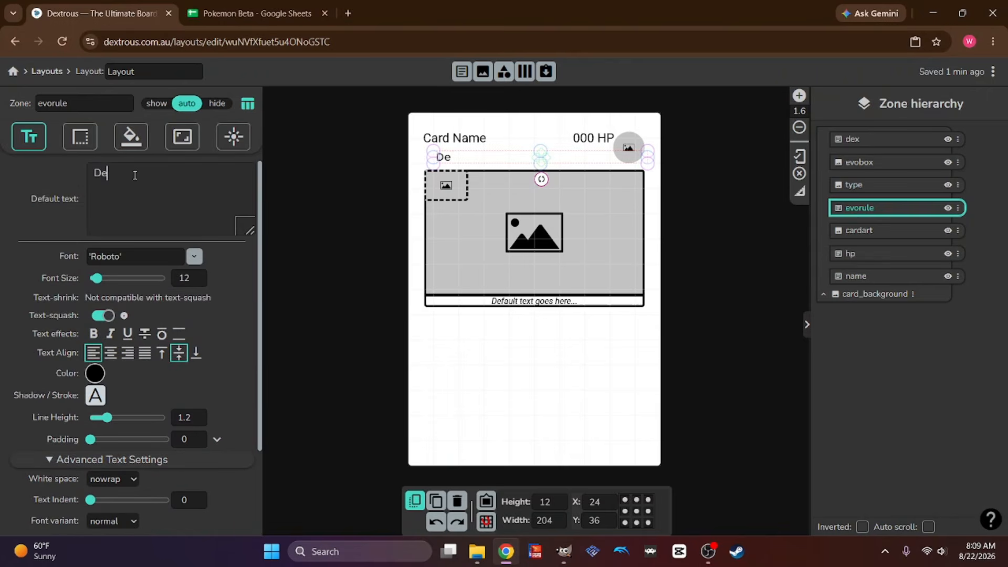
pyautogui.write('monstratin')
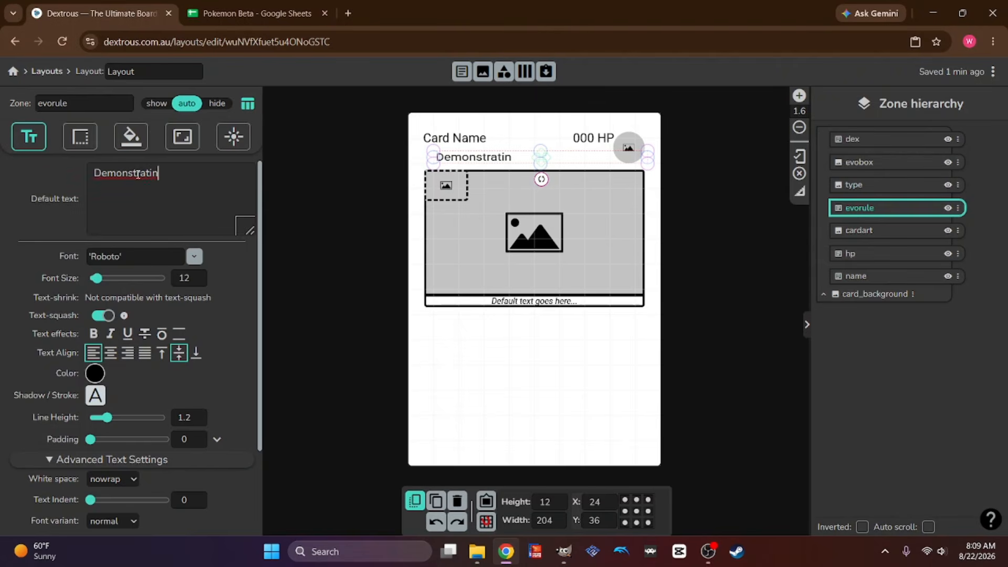
pyautogui.write('g text squashing')
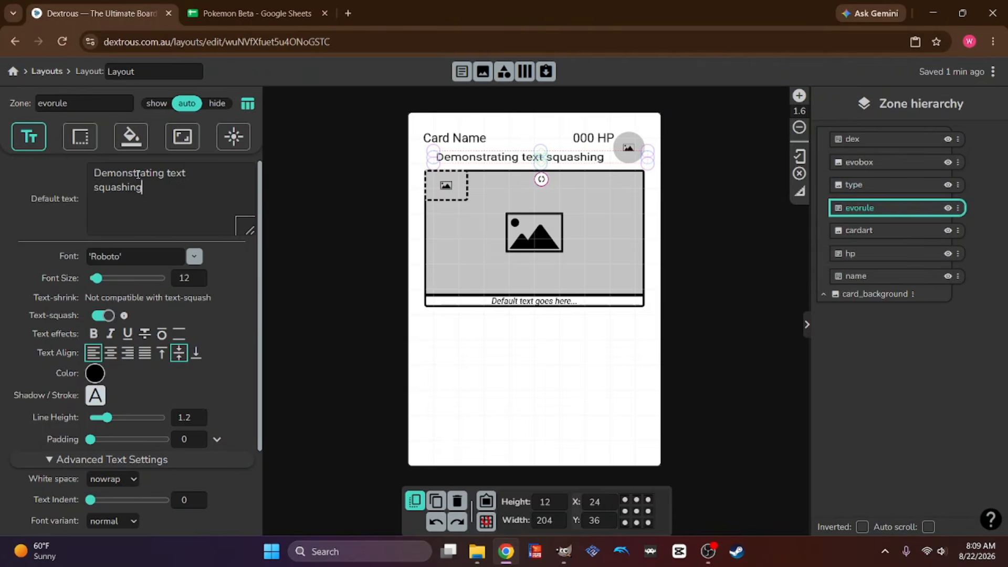
pyautogui.write(' capabilitie')
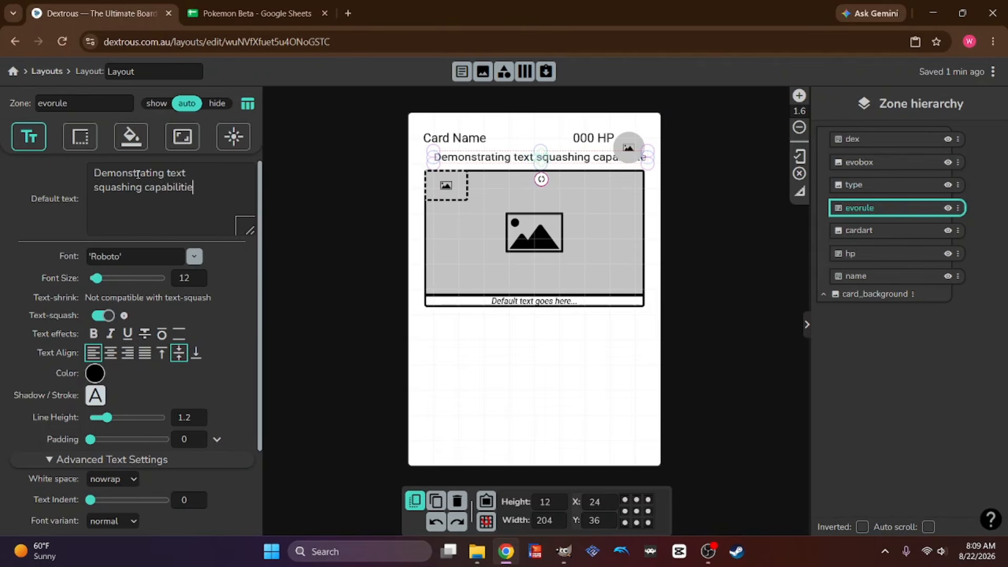
pyautogui.write('s. an')
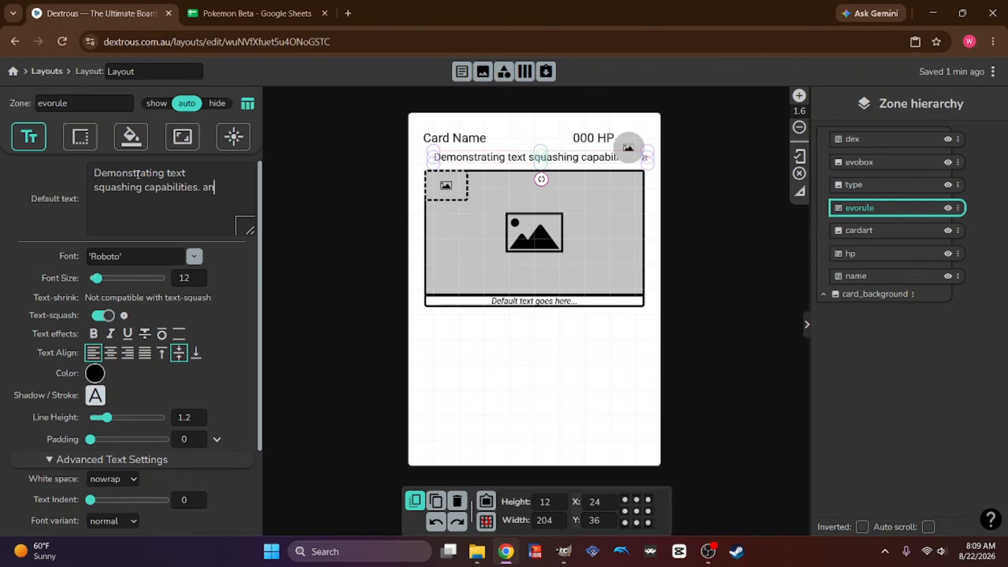
pyautogui.write('d its ')
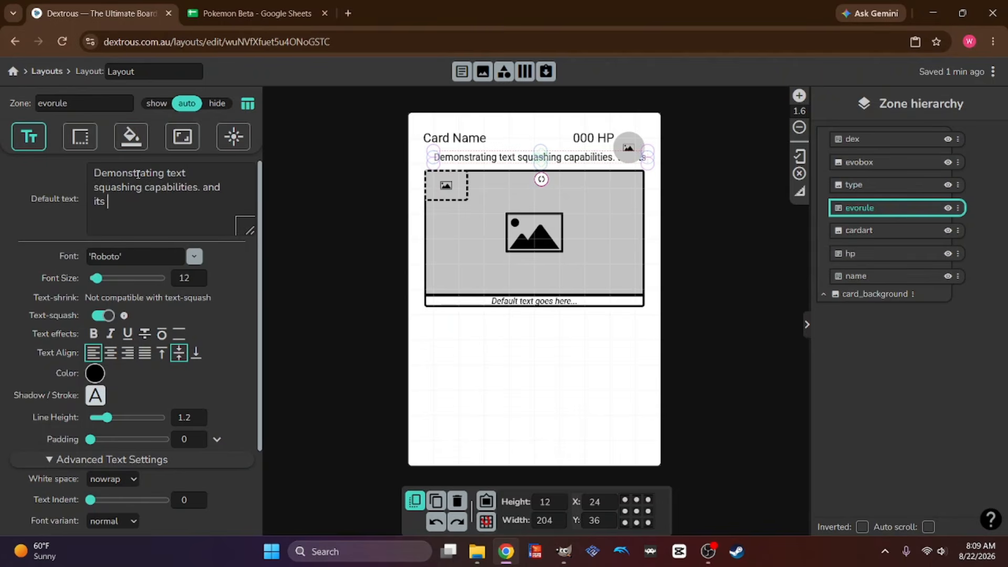
pyautogui.write('works li')
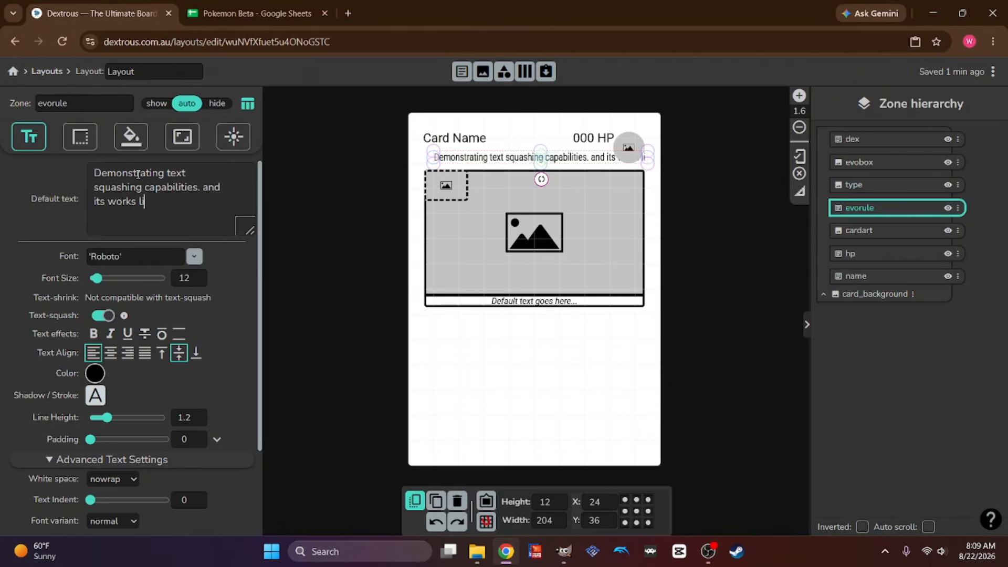
pyautogui.write('ke pokemon')
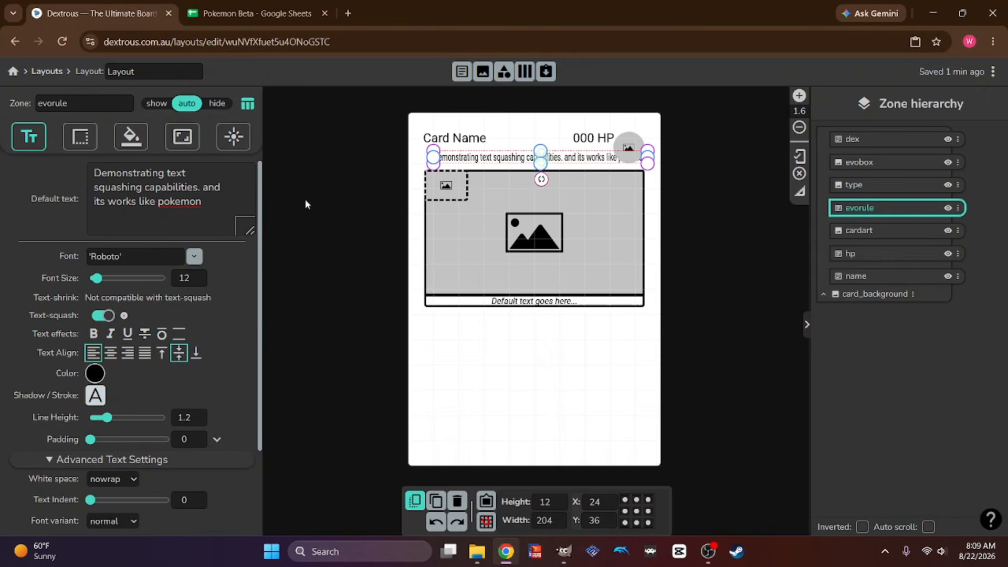
# Review the evorule zone's white space options and the text settings of the name and hp zones
pyautogui.click(226, 205)
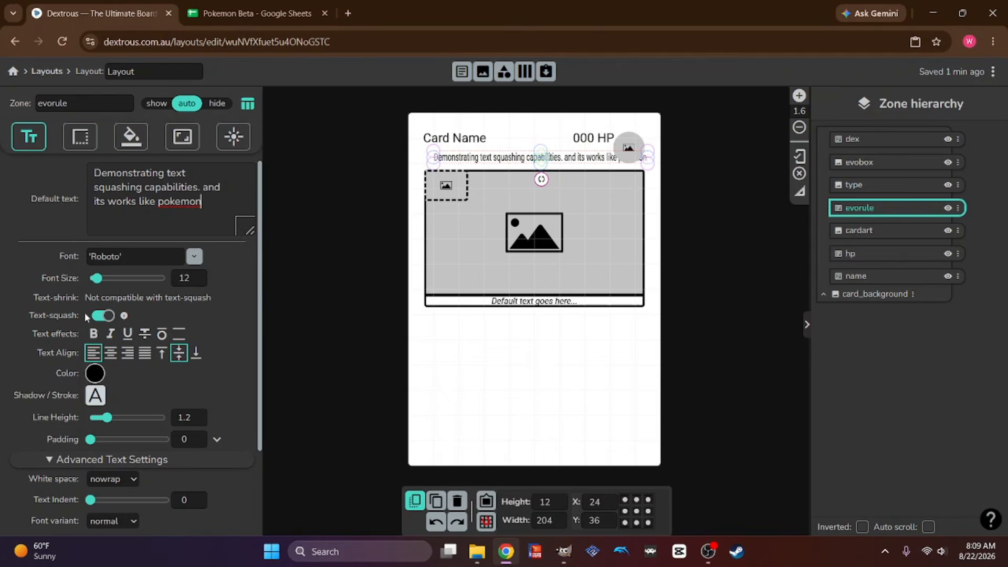
pyautogui.scroll(-2, 108, 321)
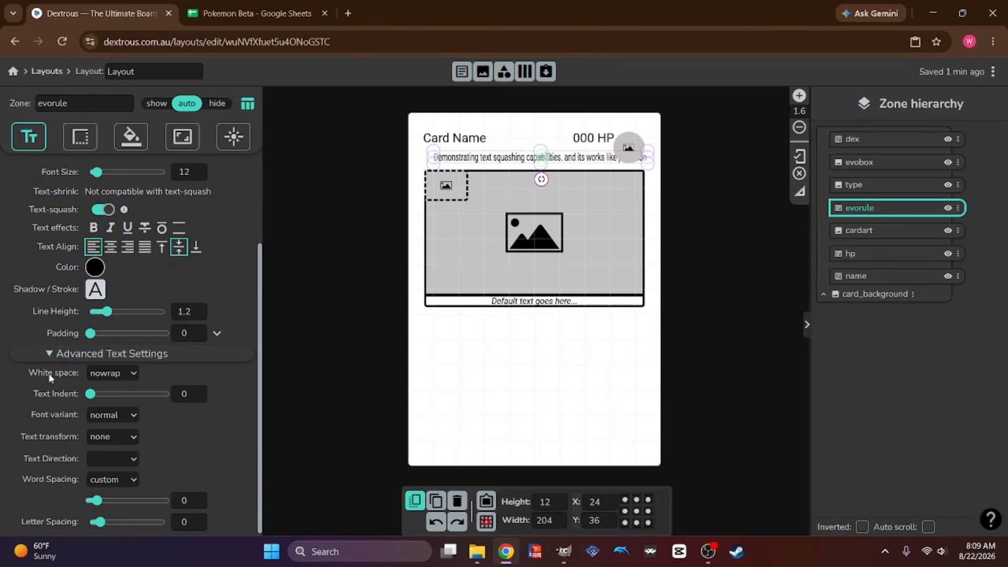
pyautogui.click(118, 374)
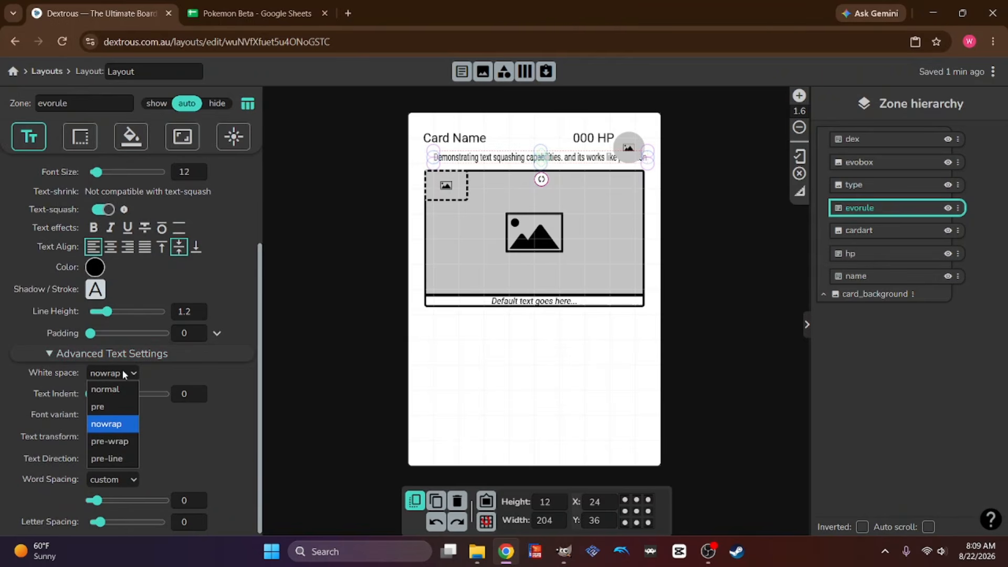
pyautogui.click(238, 411)
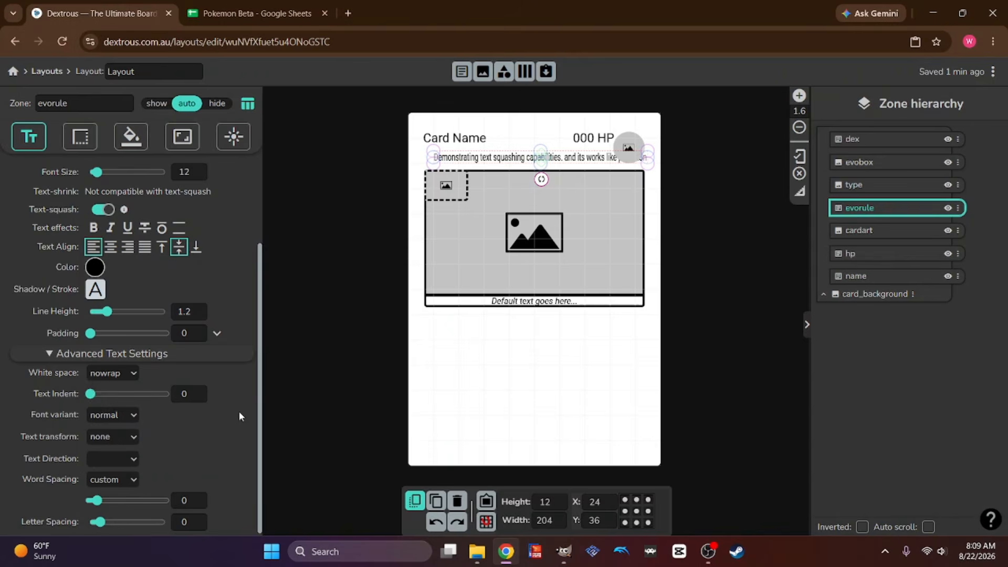
pyautogui.scroll(1, 197, 381)
pyautogui.scroll(1, 196, 381)
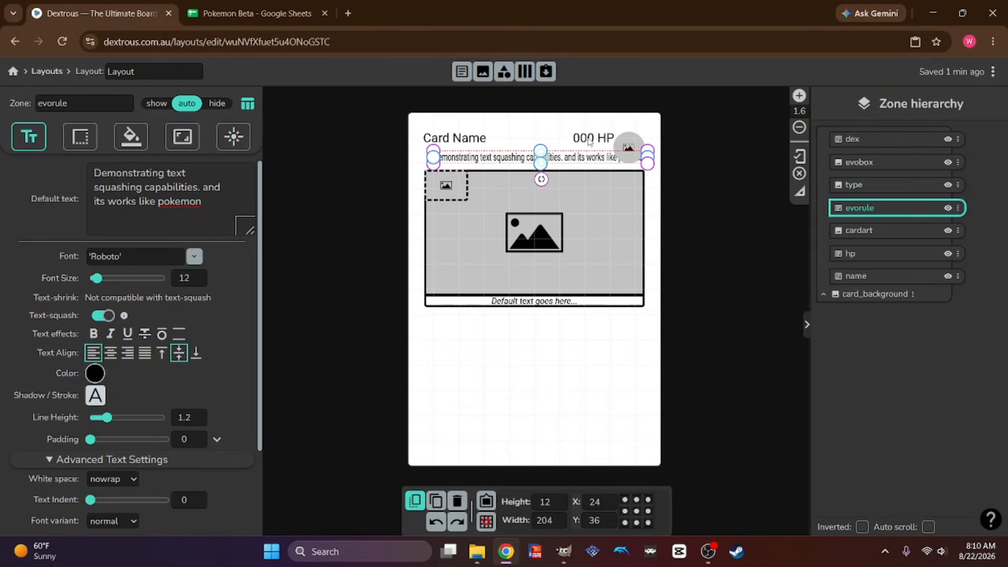
pyautogui.click(458, 141)
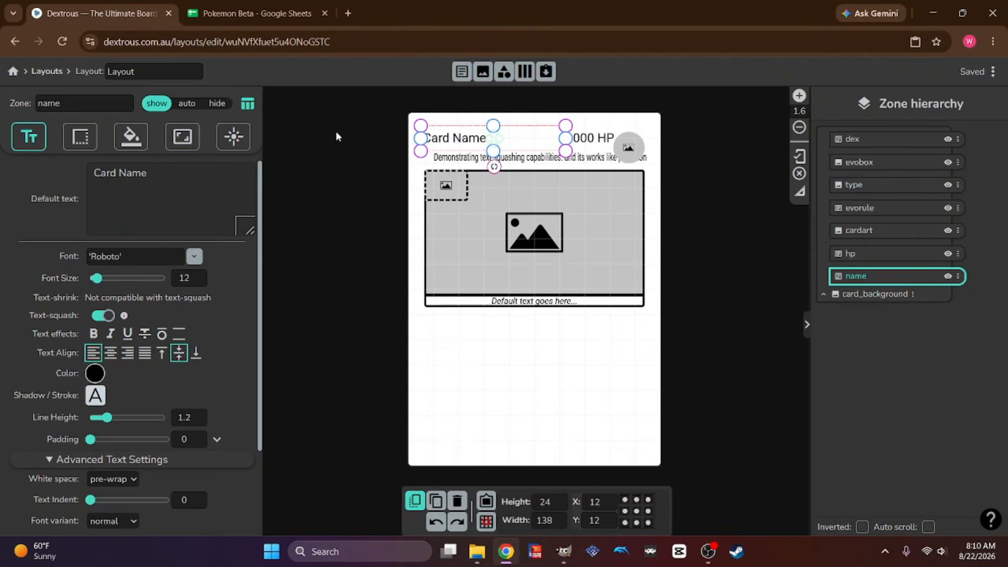
pyautogui.click(591, 138)
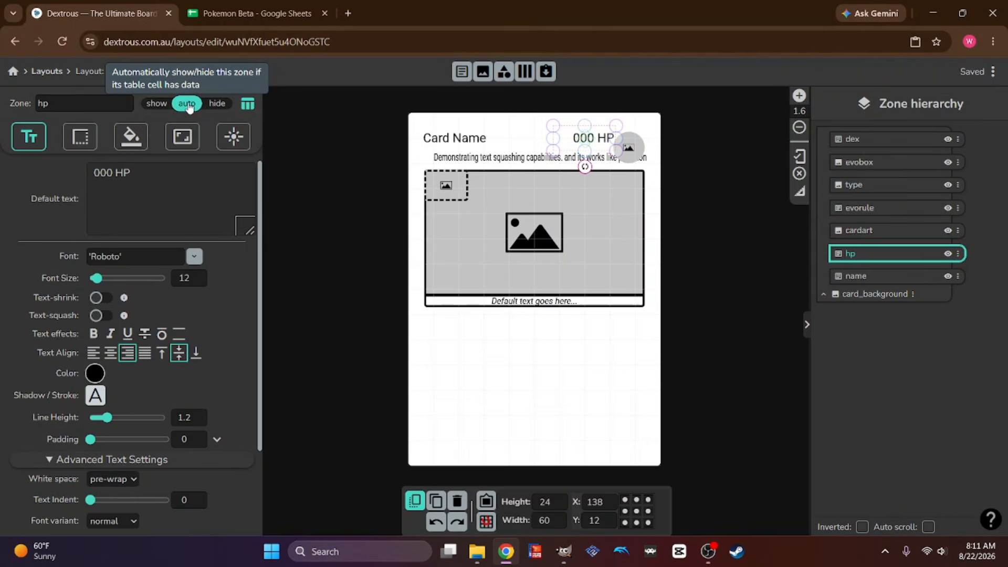
# Check the card data columns in the Pokemon Beta spreadsheet against the zones in the Dextrous layout
pyautogui.click(248, 18)
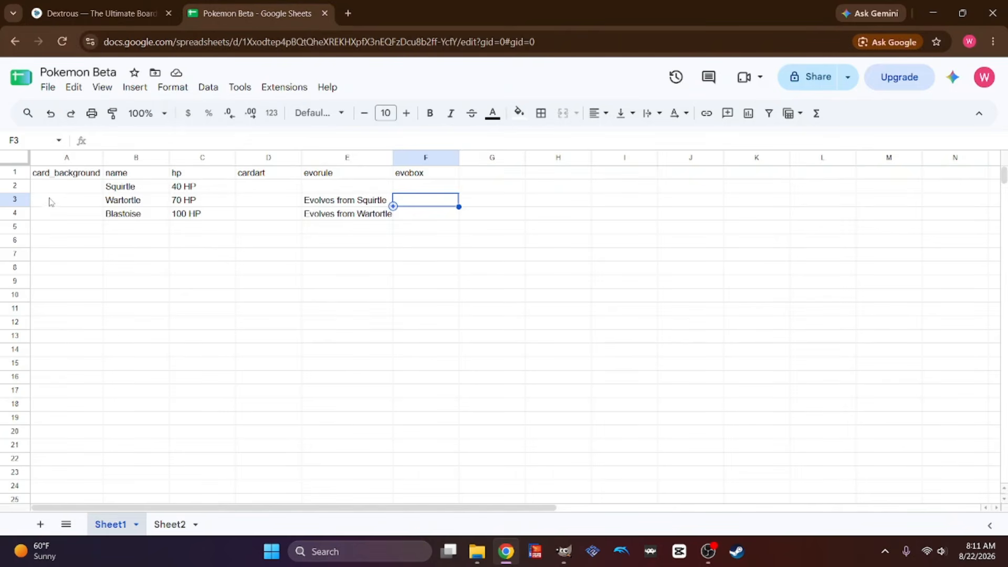
pyautogui.click(257, 189)
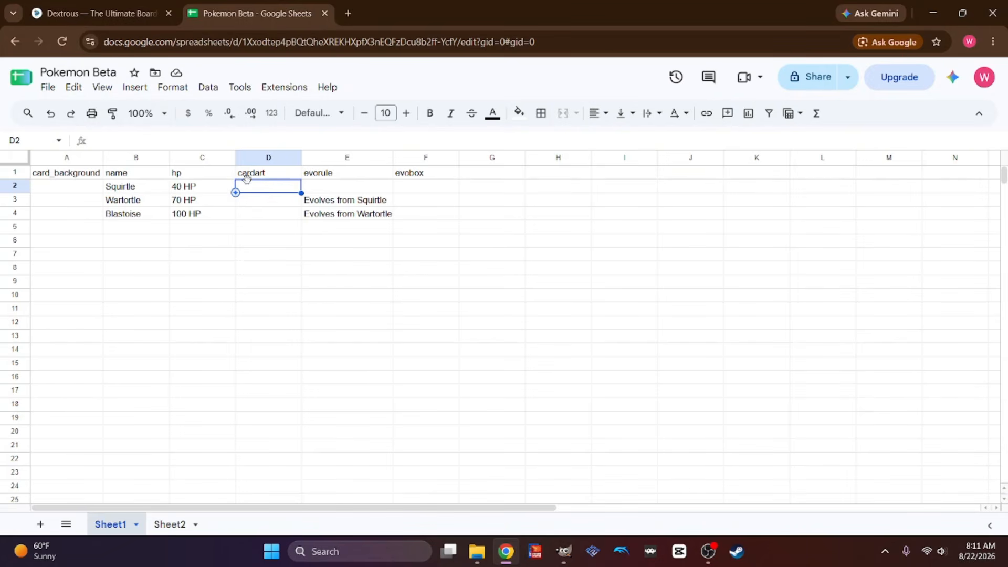
pyautogui.hotkey('ctrl', 'shift', 'Tab')
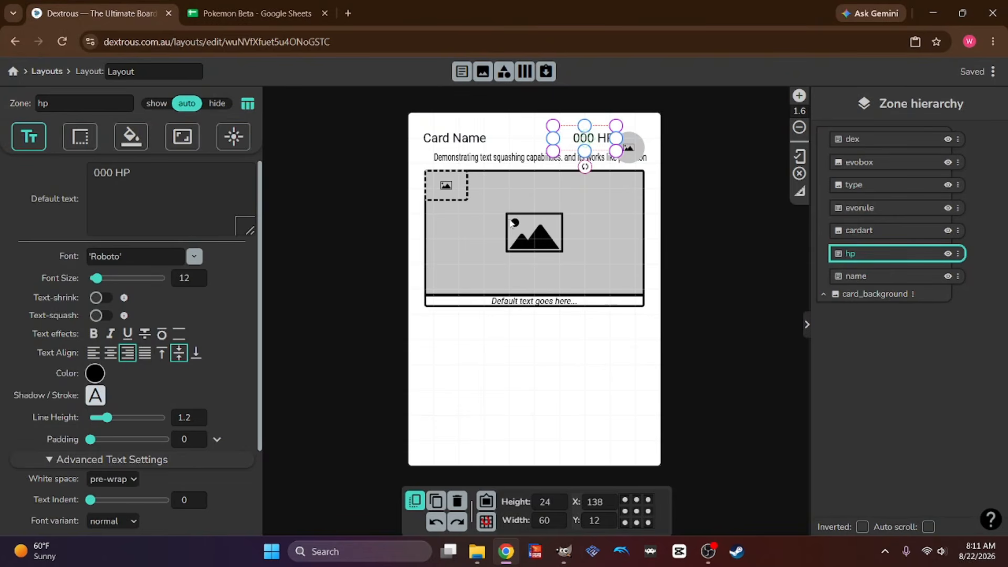
pyautogui.click(630, 148)
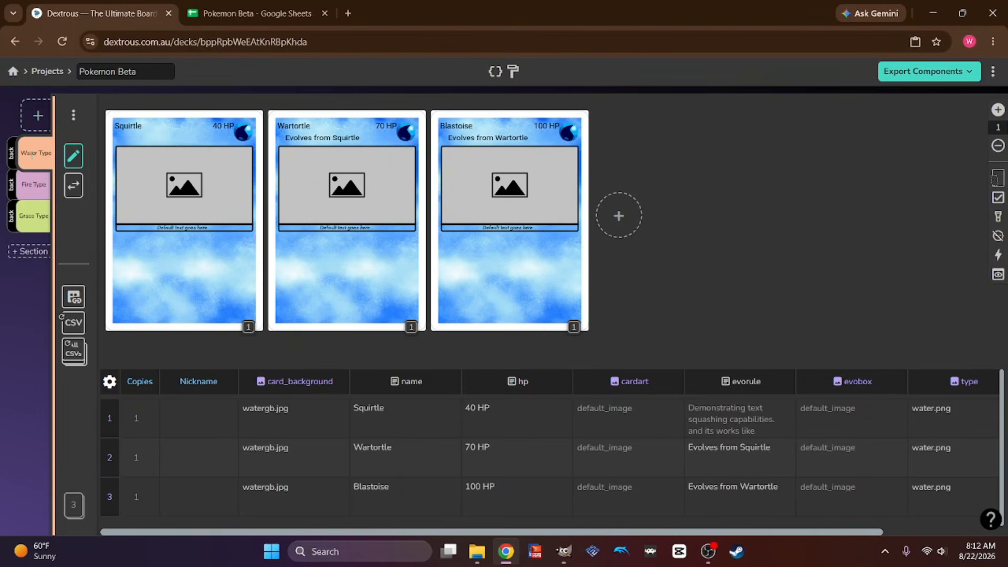
# Look through the Water Type, Fire Type and Grass Type components of the Pokemon Beta project and compare them with the spreadsheet
pyautogui.click(36, 218)
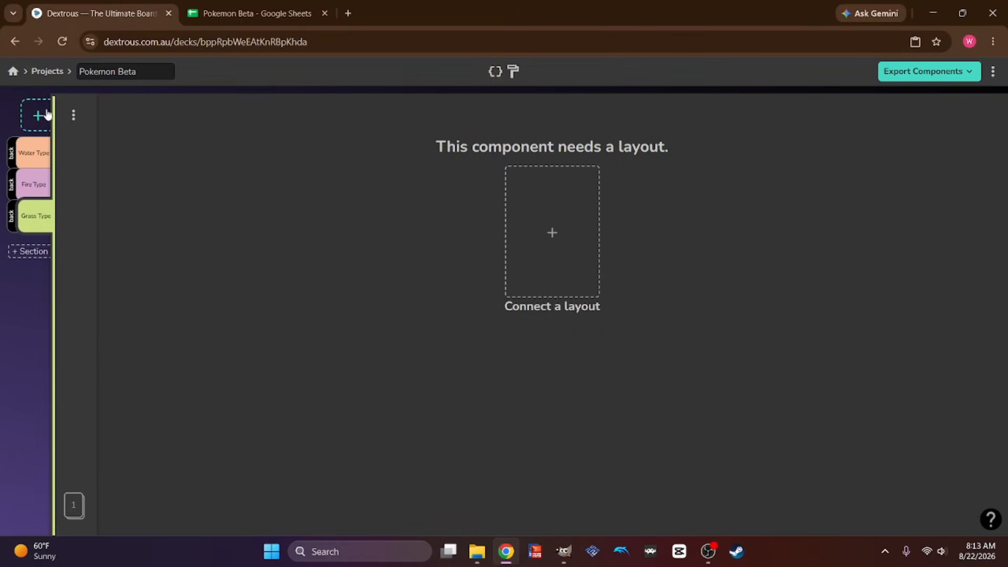
pyautogui.click(32, 158)
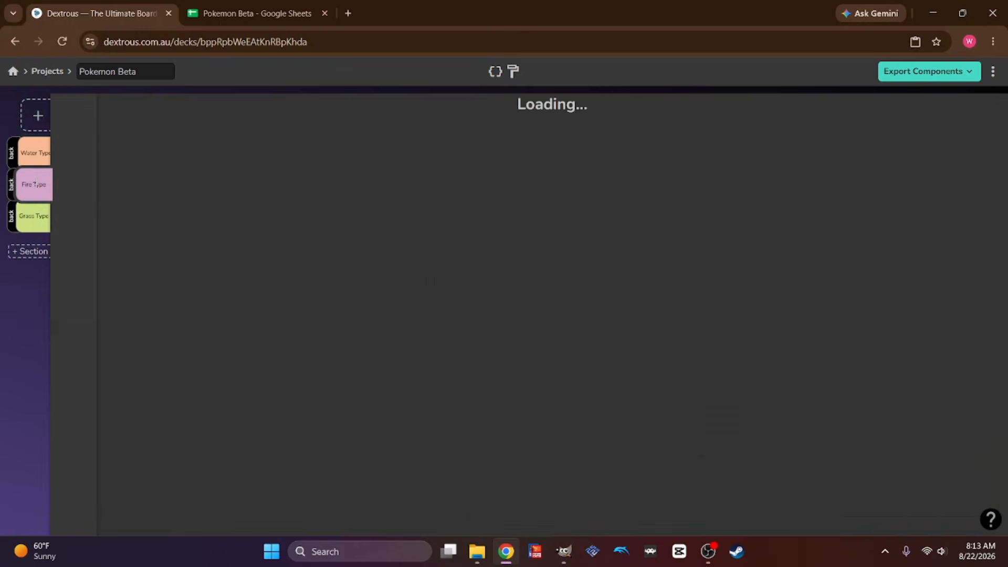
pyautogui.click(39, 215)
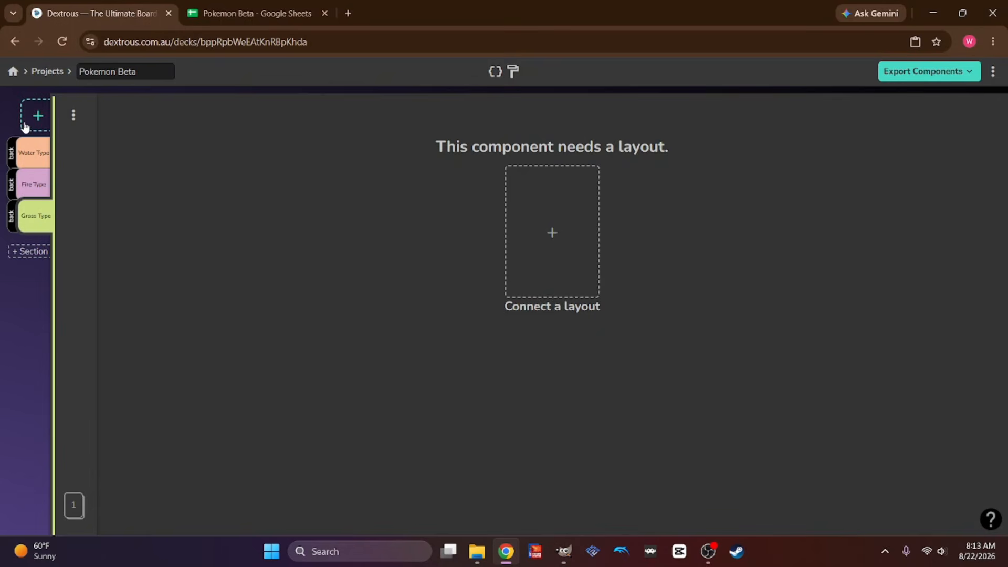
pyautogui.click(37, 155)
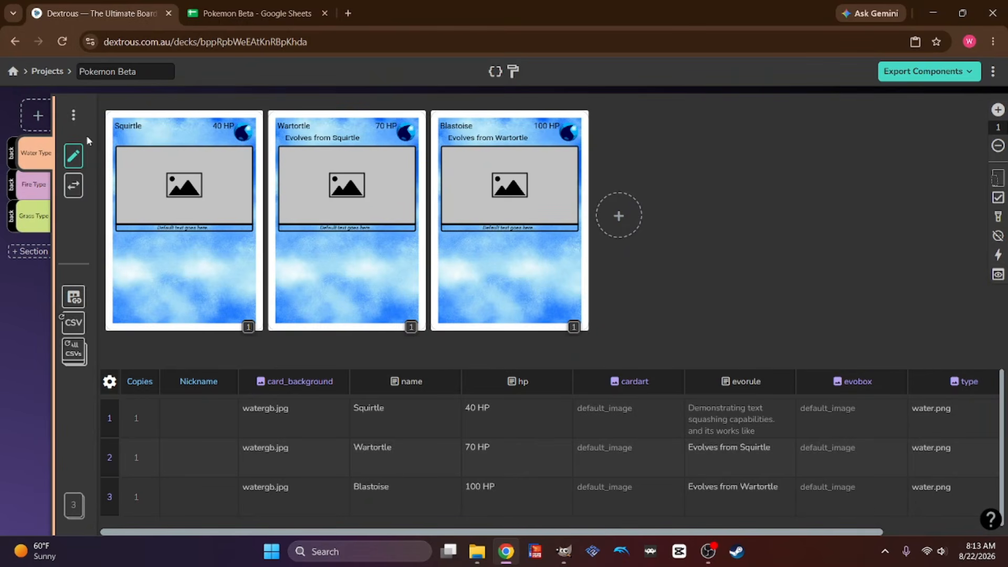
pyautogui.moveTo(103, 185)
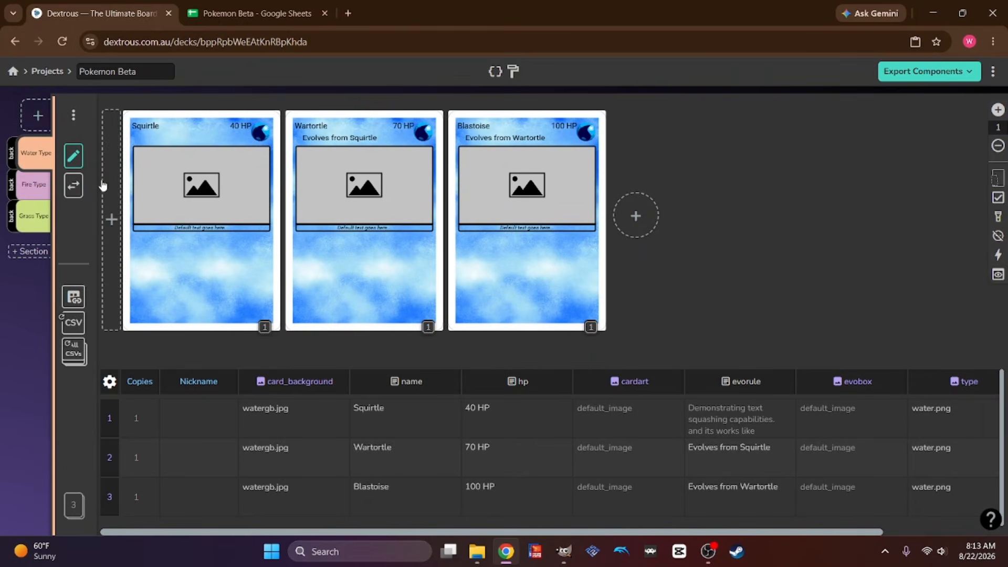
pyautogui.click(257, 13)
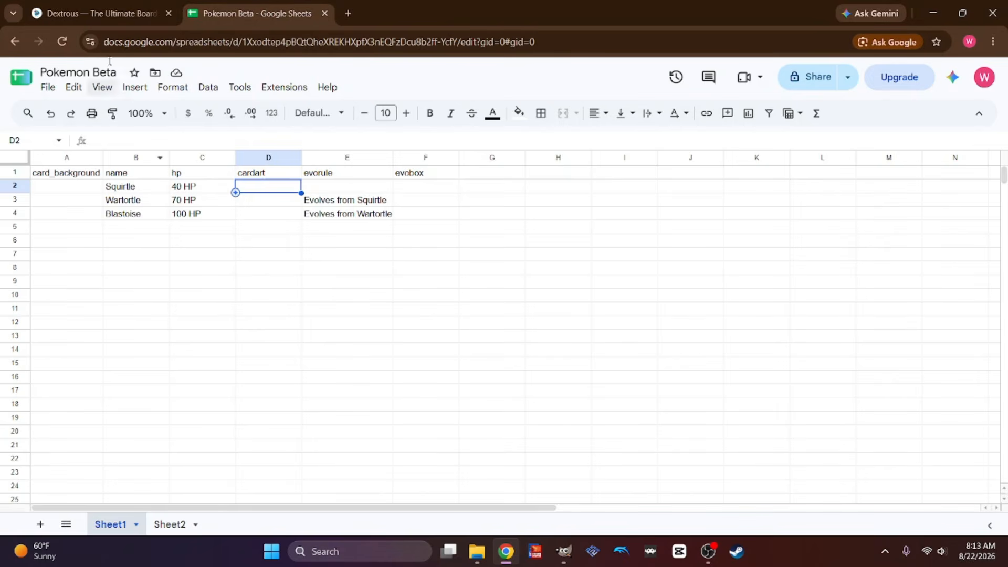
pyautogui.click(100, 13)
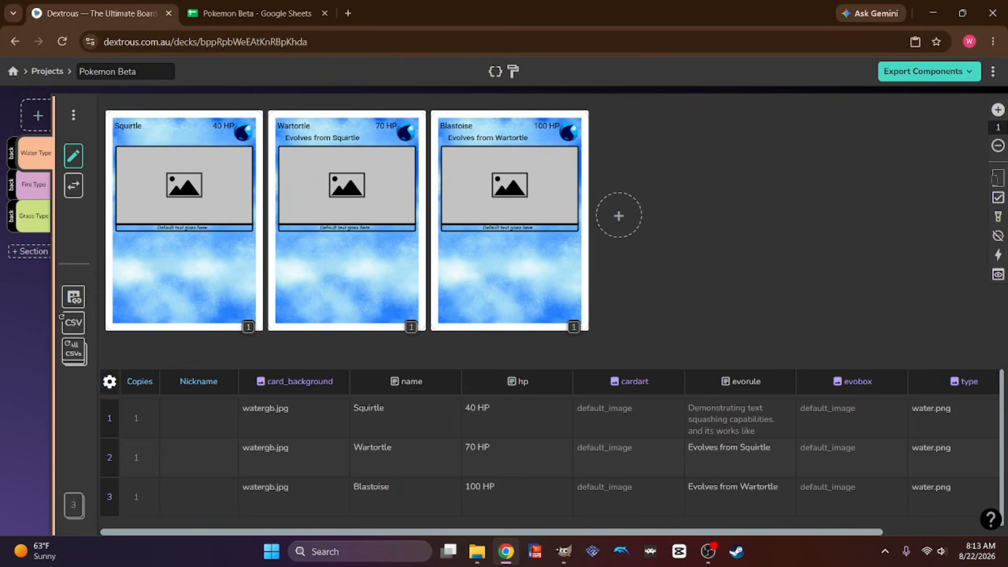
pyautogui.click(37, 186)
pyautogui.click(37, 215)
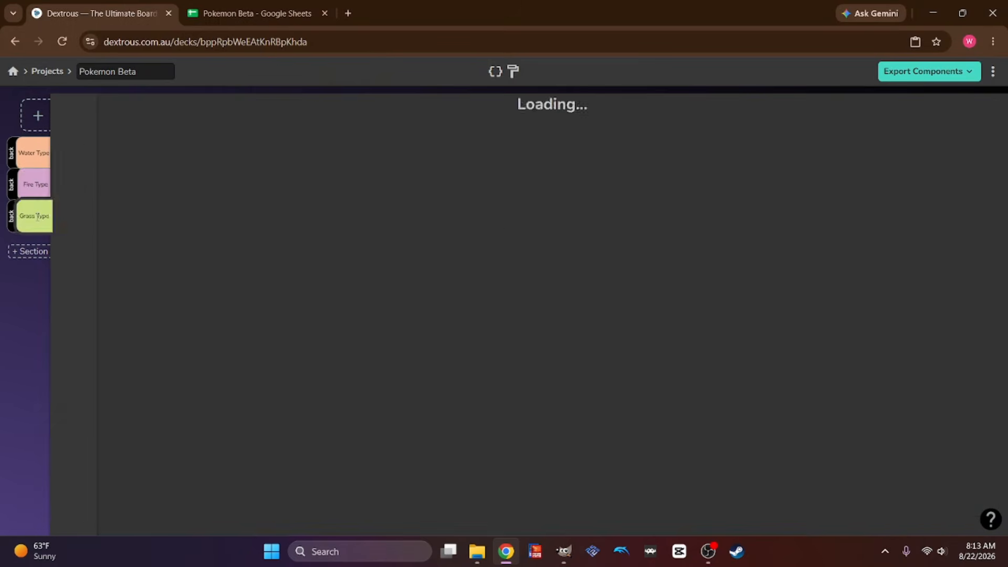
pyautogui.click(34, 153)
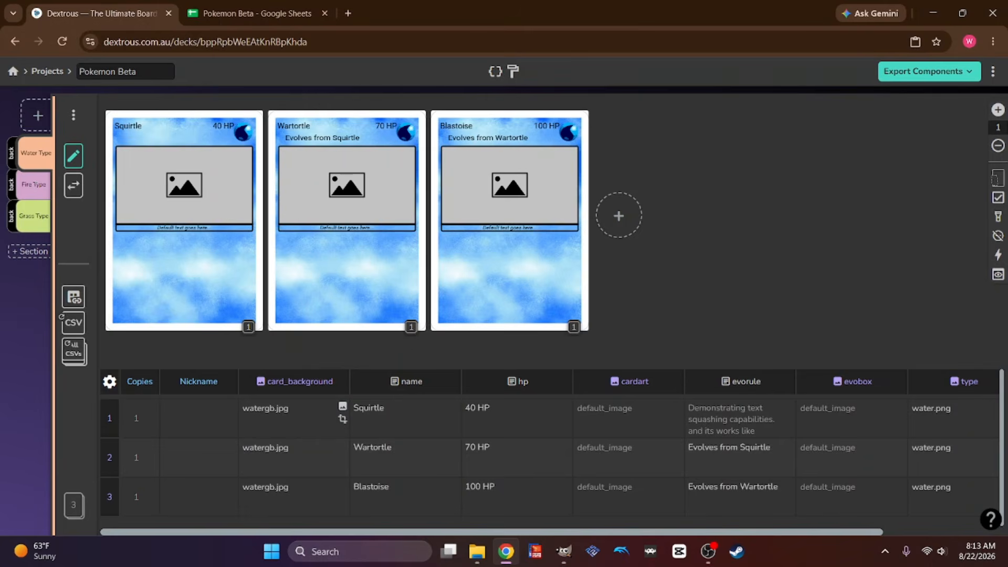
pyautogui.click(34, 184)
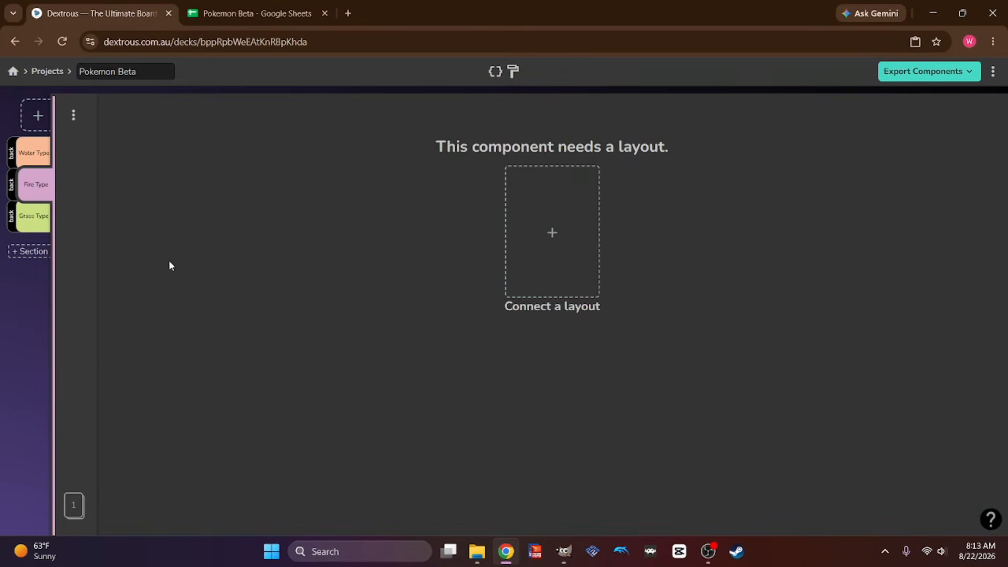
pyautogui.click(34, 153)
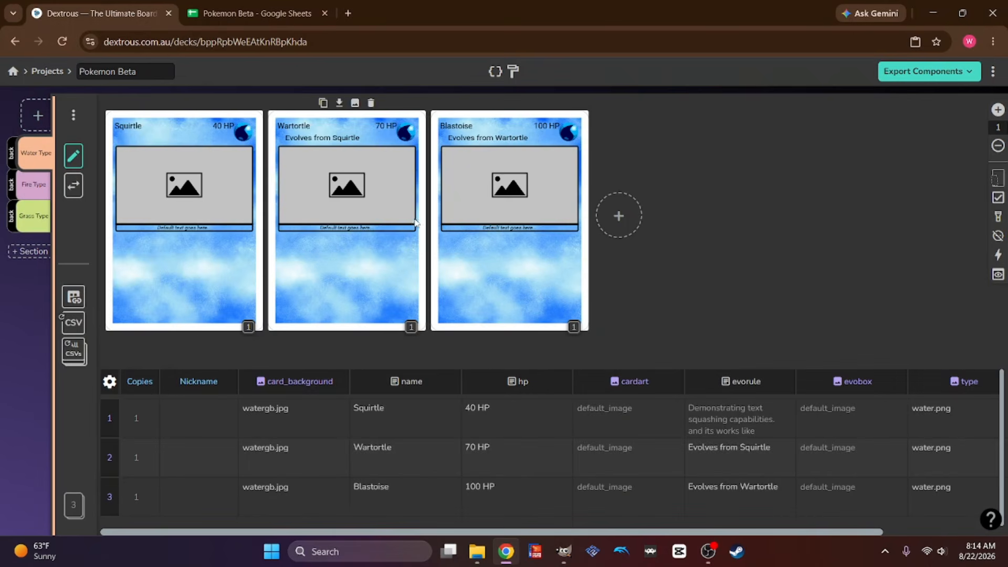
# Switch to the Pokemon Beta spreadsheet in Google Sheets and rename Sheet1 as Water
pyautogui.click(239, 13)
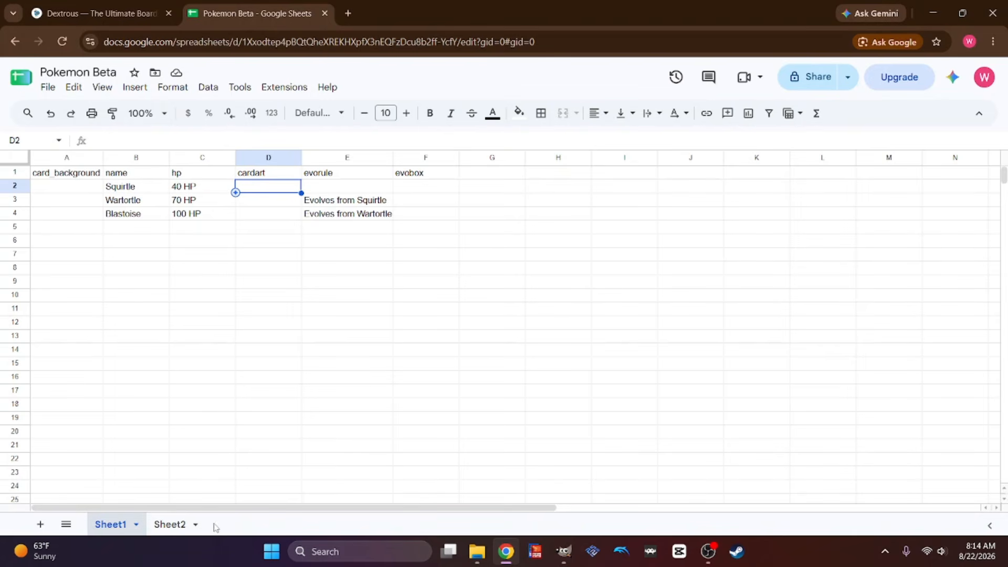
pyautogui.rightClick(116, 529)
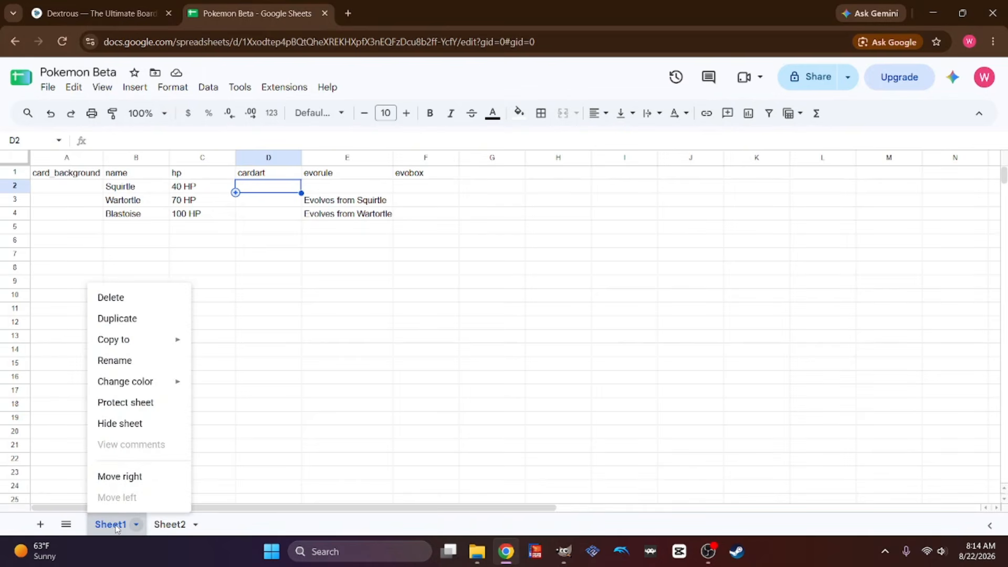
pyautogui.click(127, 362)
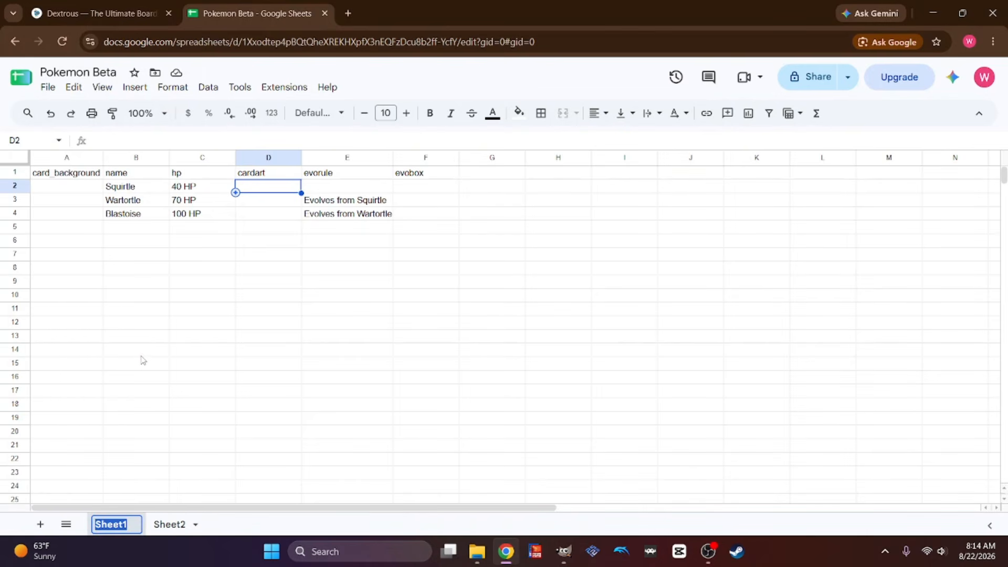
pyautogui.write('Water')
pyautogui.press('Return')
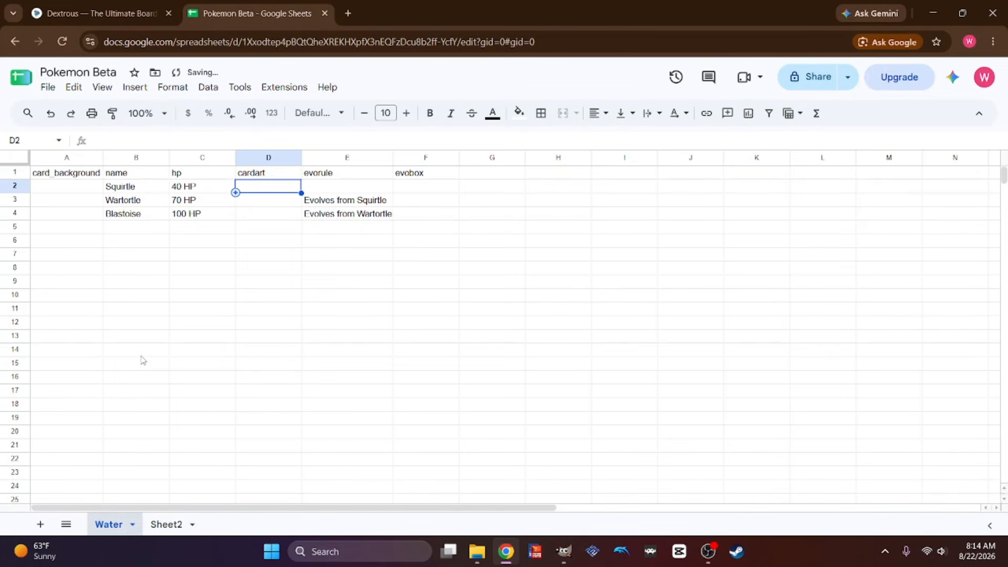
# Rename the empty Sheet2 as Fire
pyautogui.click(166, 524)
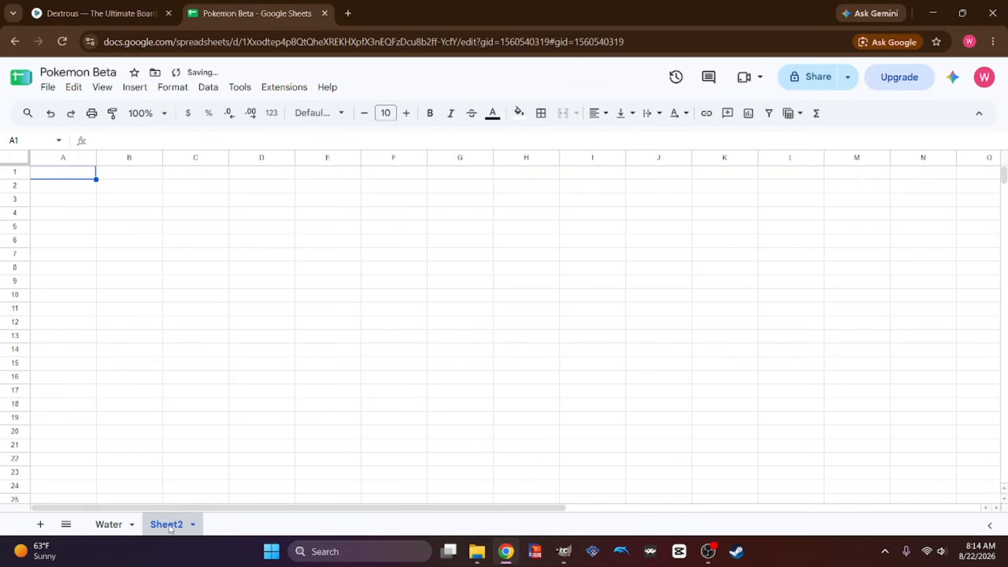
pyautogui.rightClick(166, 524)
pyautogui.click(169, 362)
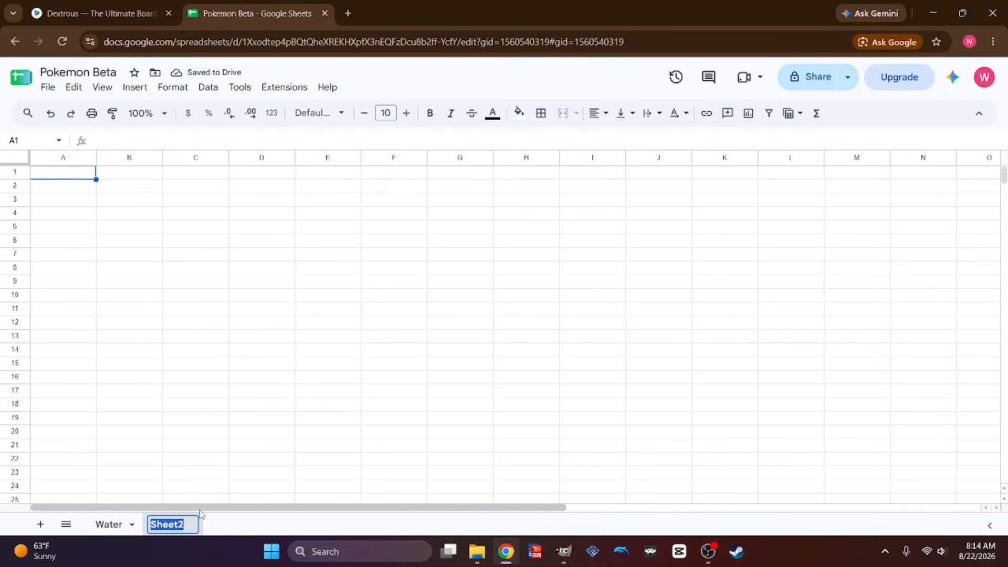
pyautogui.write('Fire')
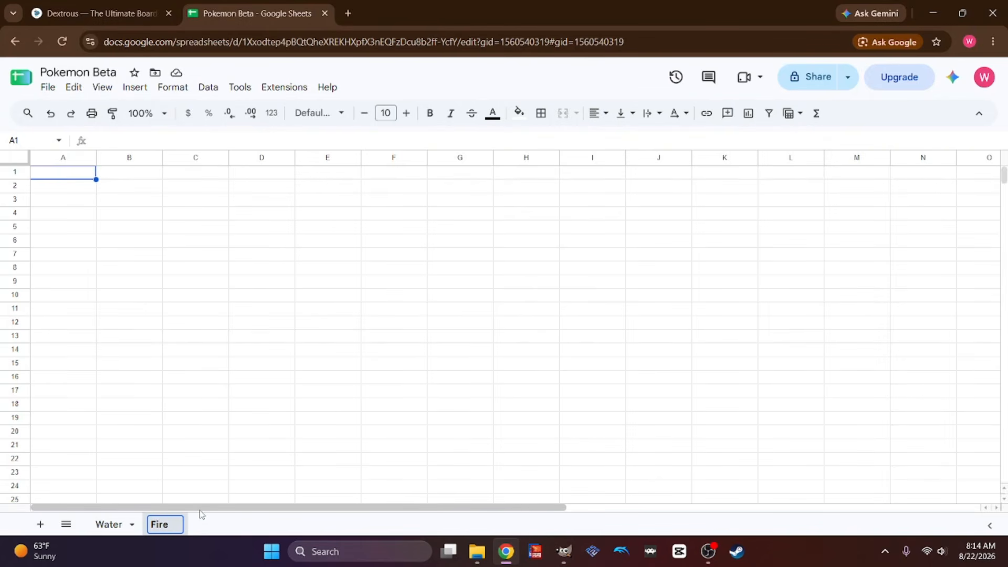
# Add a new sheet to the spreadsheet and name it Grass
pyautogui.click(40, 524)
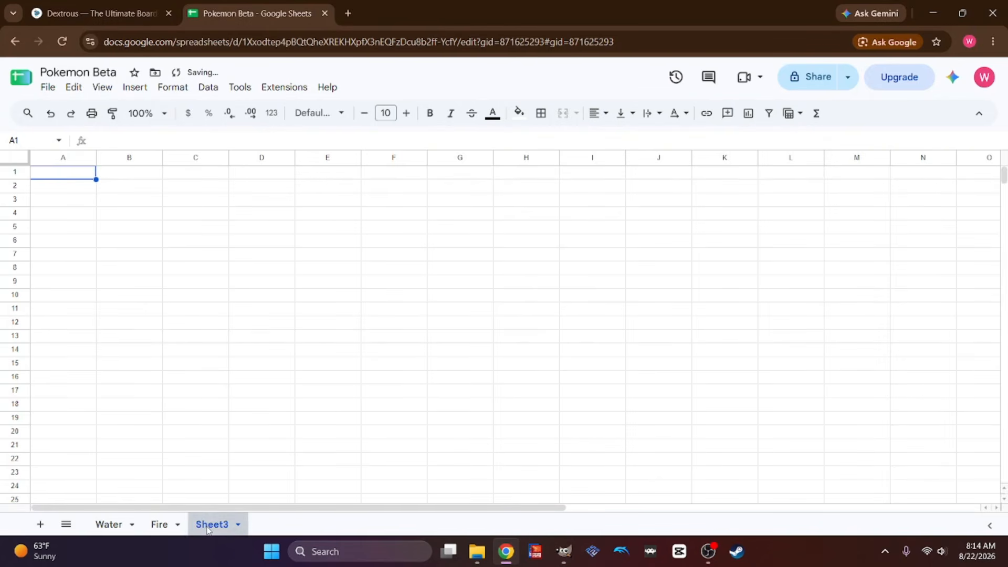
pyautogui.rightClick(208, 529)
pyautogui.click(257, 374)
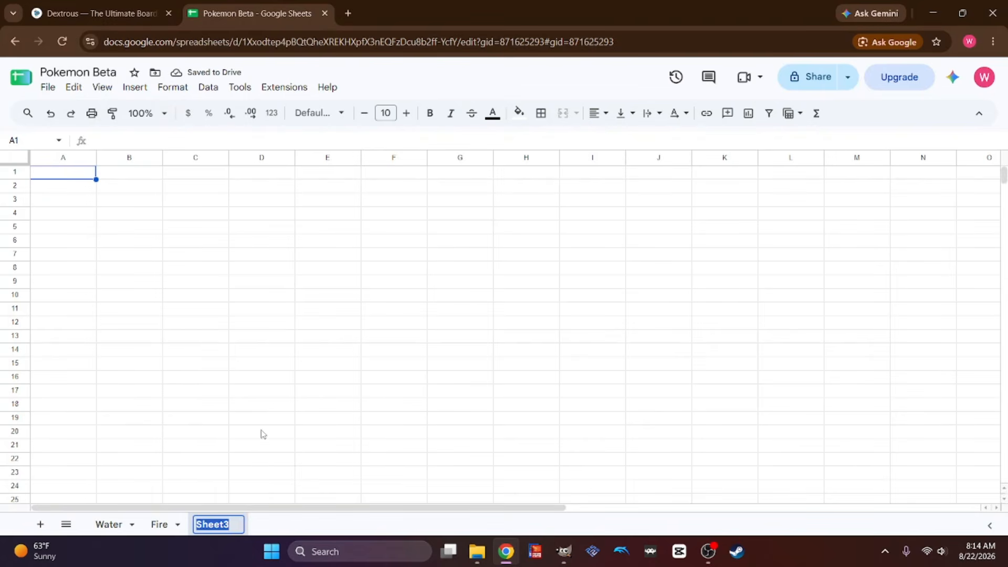
pyautogui.write('Grass')
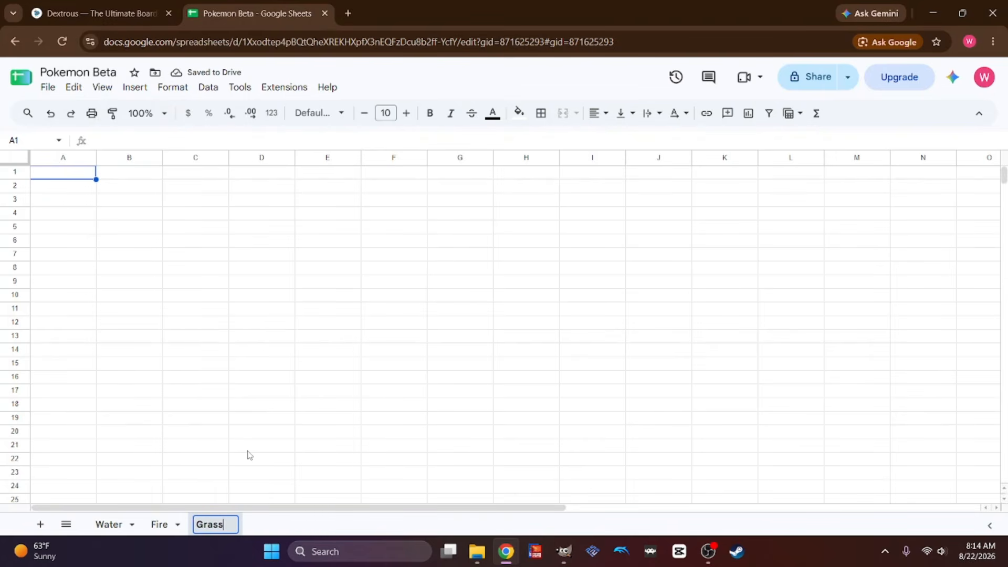
# Add another sheet to the spreadsheet and name it Trainer
pyautogui.click(40, 524)
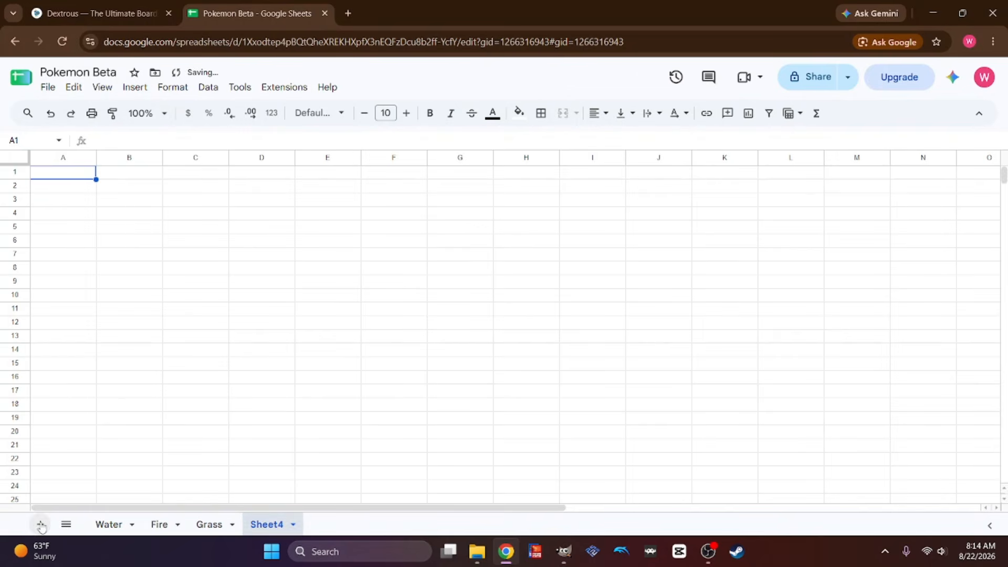
pyautogui.rightClick(275, 526)
pyautogui.click(283, 361)
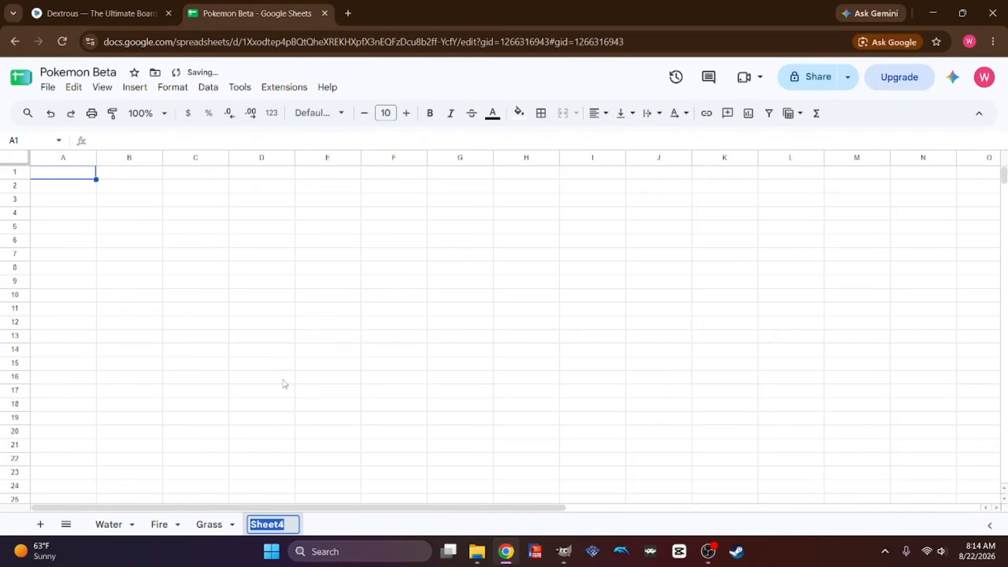
pyautogui.write('Trainer')
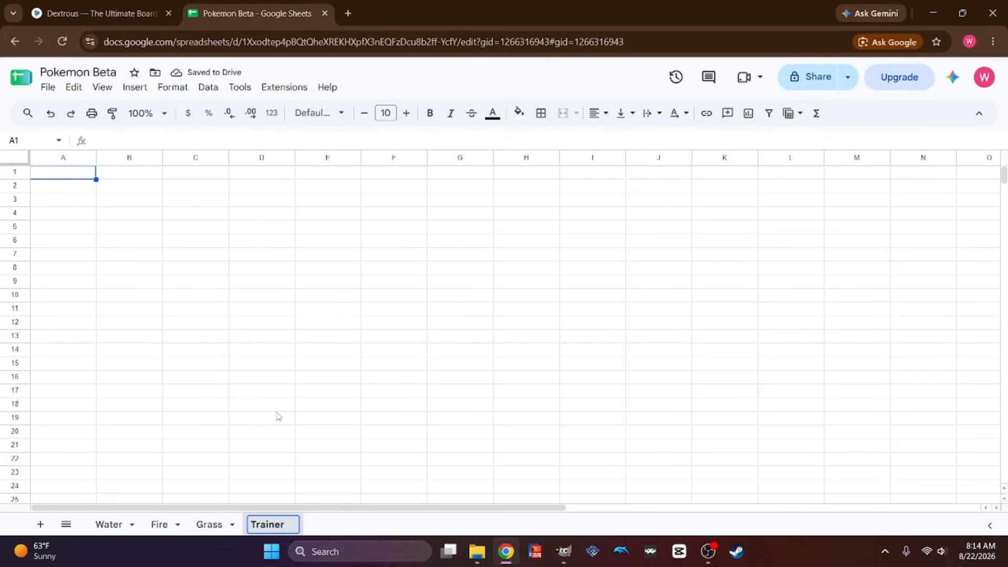
pyautogui.press('Return')
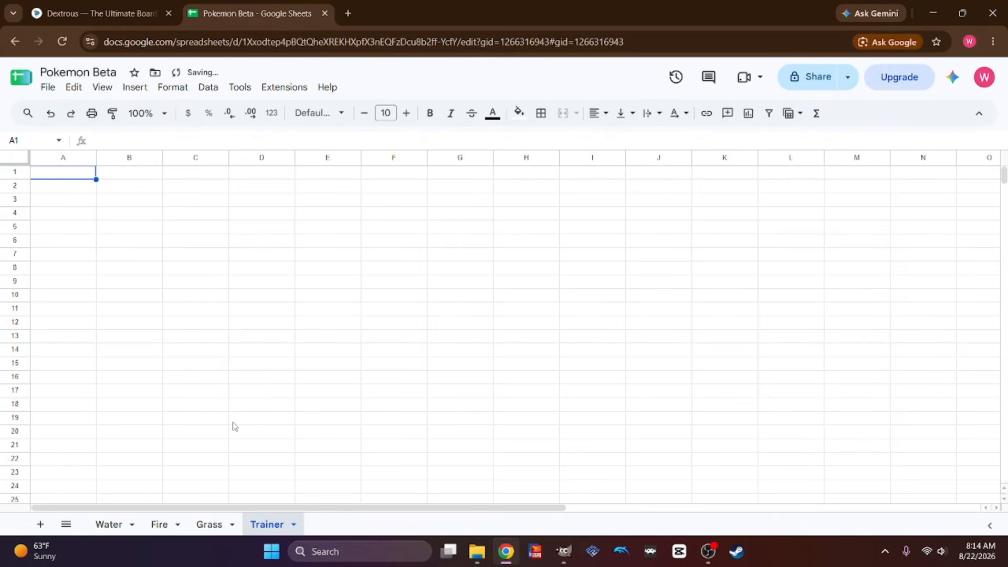
# Copy the header row A1:F1, card_background through evobox, from the Water sheet into the Fire sheet starting at A1
pyautogui.click(107, 525)
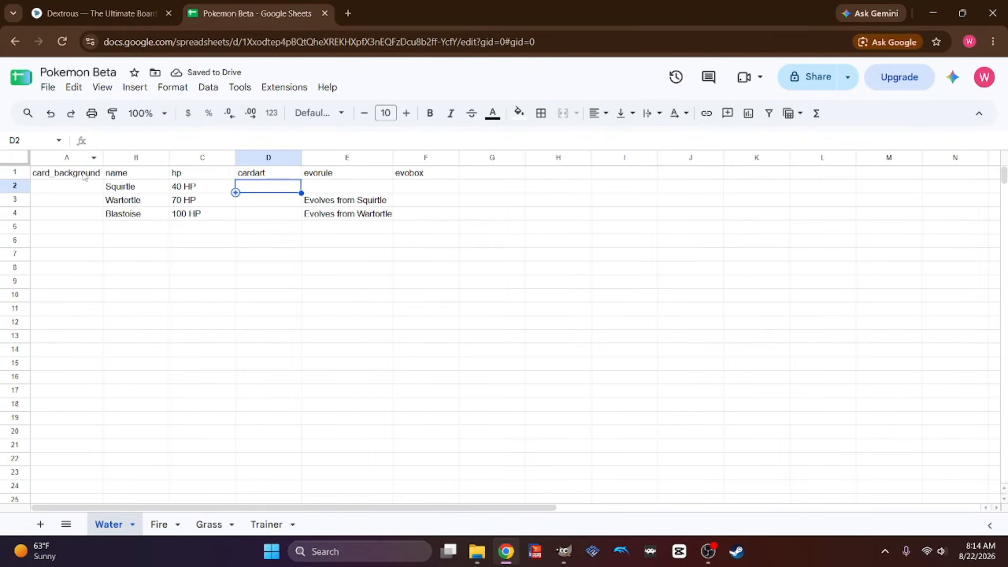
pyautogui.moveTo(83, 176); pyautogui.dragTo(411, 181)
pyautogui.hotkey('ctrl', 'c')
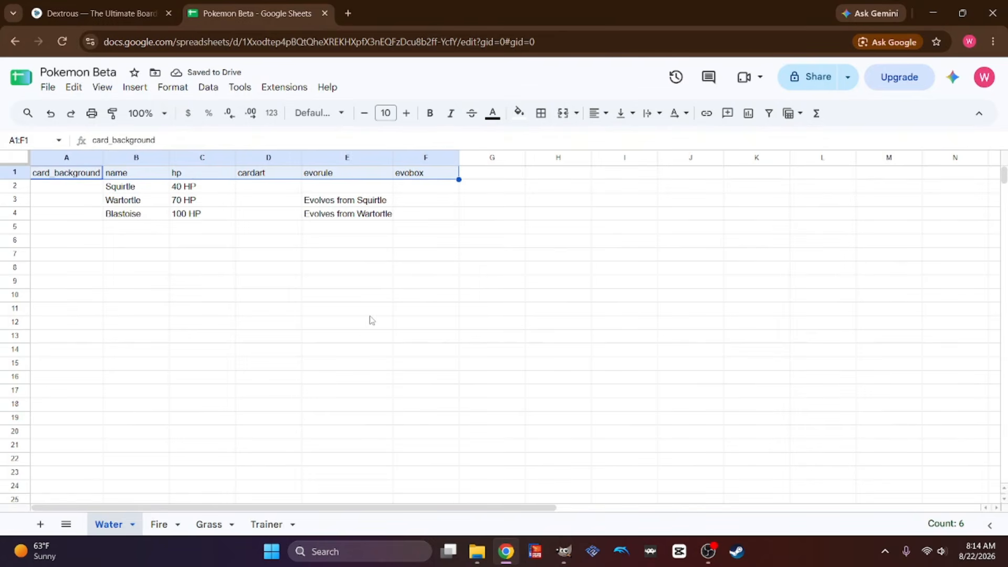
pyautogui.click(160, 524)
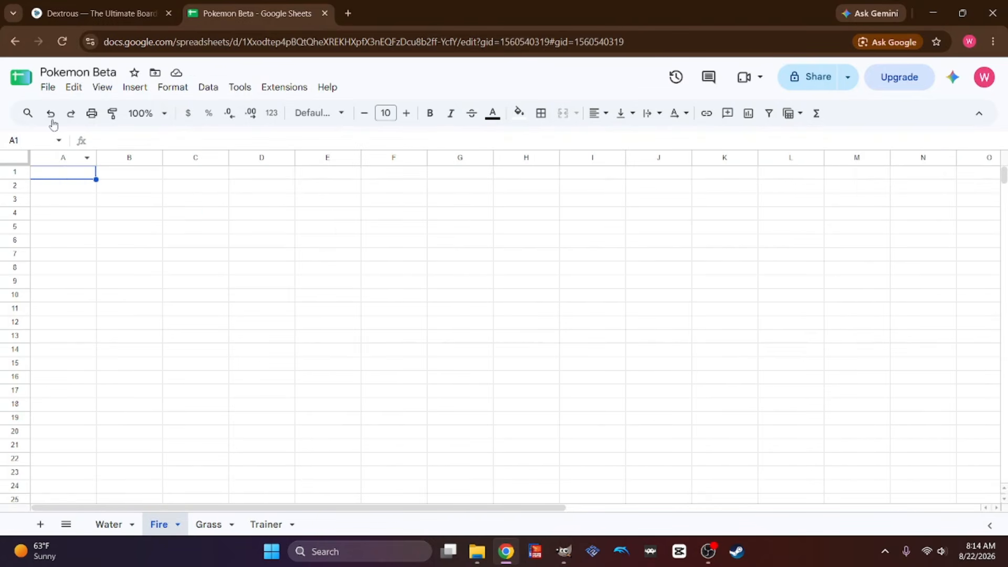
pyautogui.click(52, 176)
pyautogui.hotkey('ctrl', 'v')
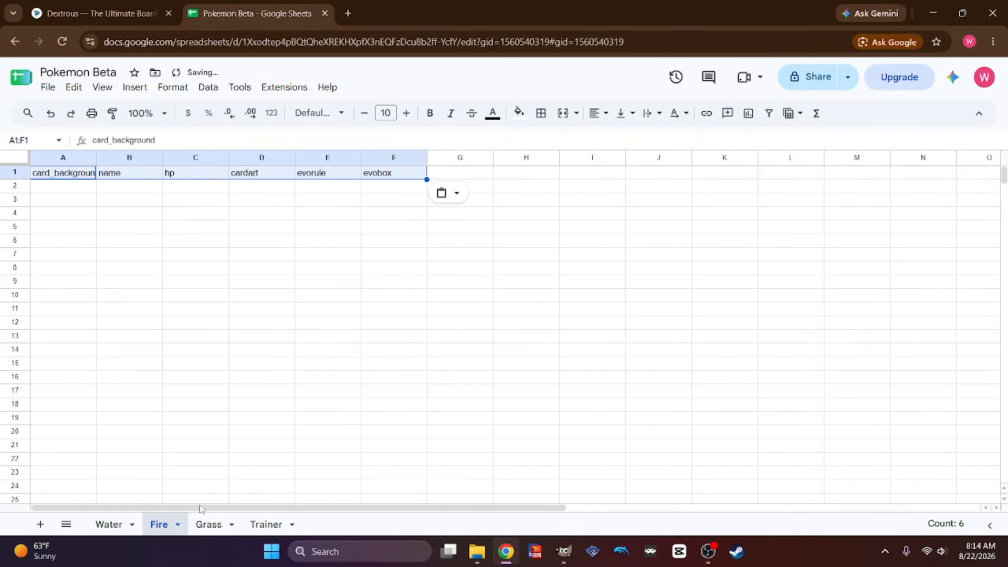
# Paste the copied header row into the Grass sheet starting at cell A1
pyautogui.click(207, 524)
pyautogui.click(69, 176)
pyautogui.hotkey('ctrl', 'v')
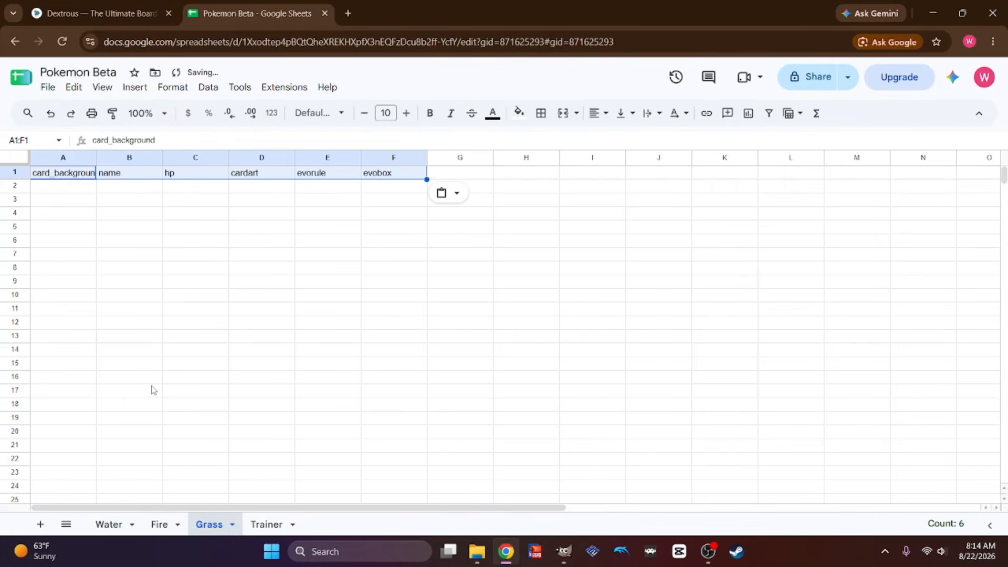
# Paste the copied header row into the Trainer sheet starting at cell A1
pyautogui.click(265, 524)
pyautogui.click(70, 177)
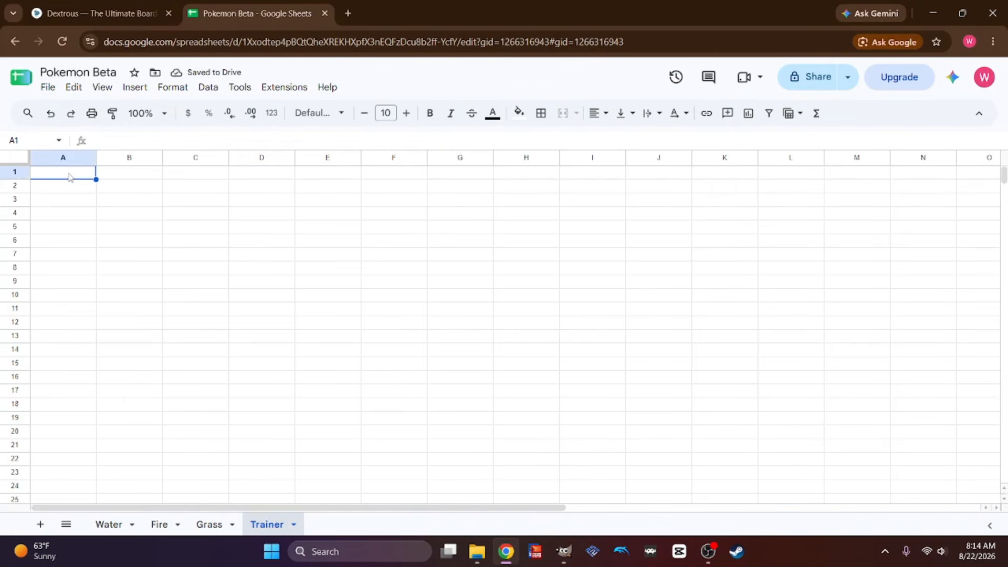
pyautogui.hotkey('ctrl', 'v')
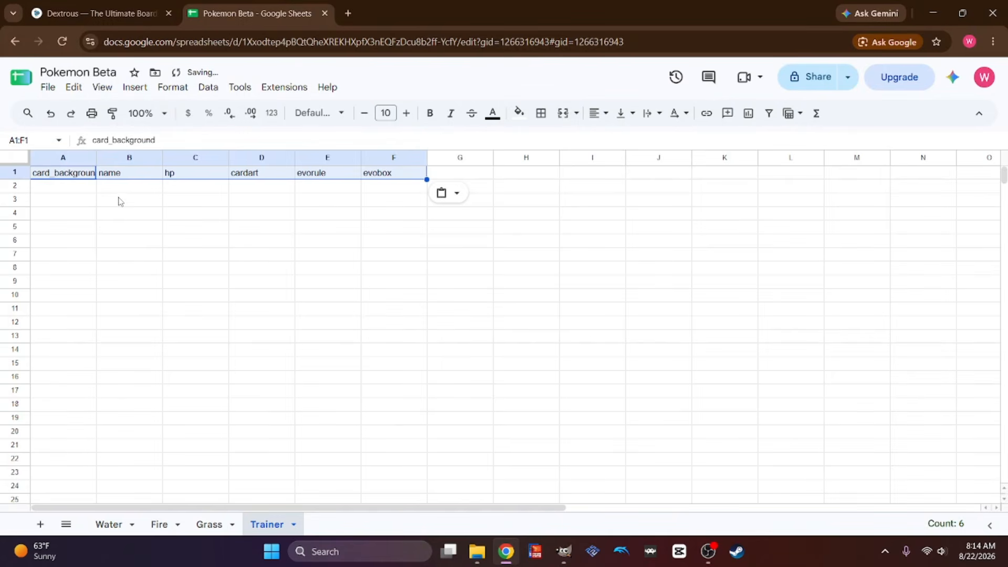
# Add a type column header in cell G1 of the Trainer sheet
pyautogui.click(171, 176)
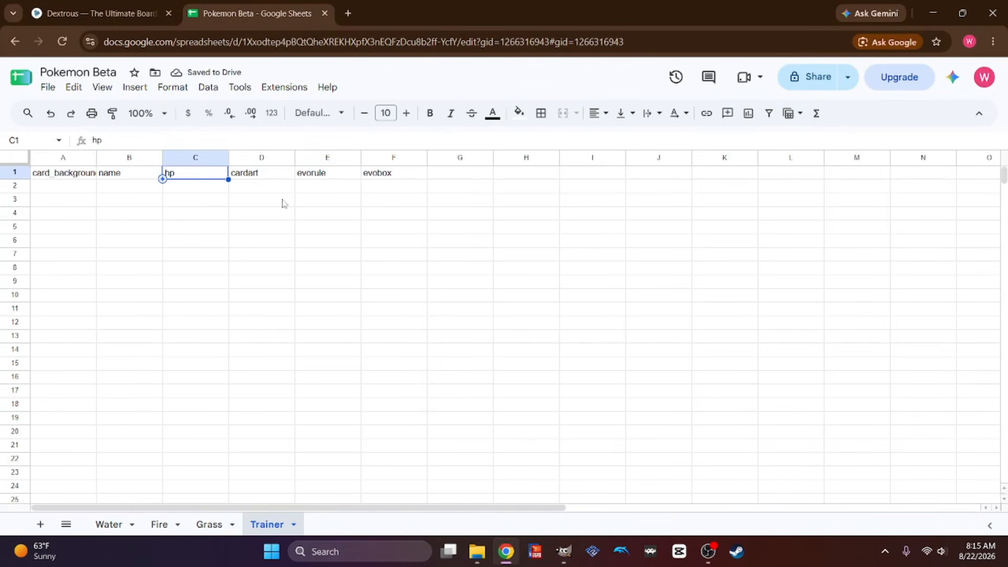
pyautogui.click(324, 176)
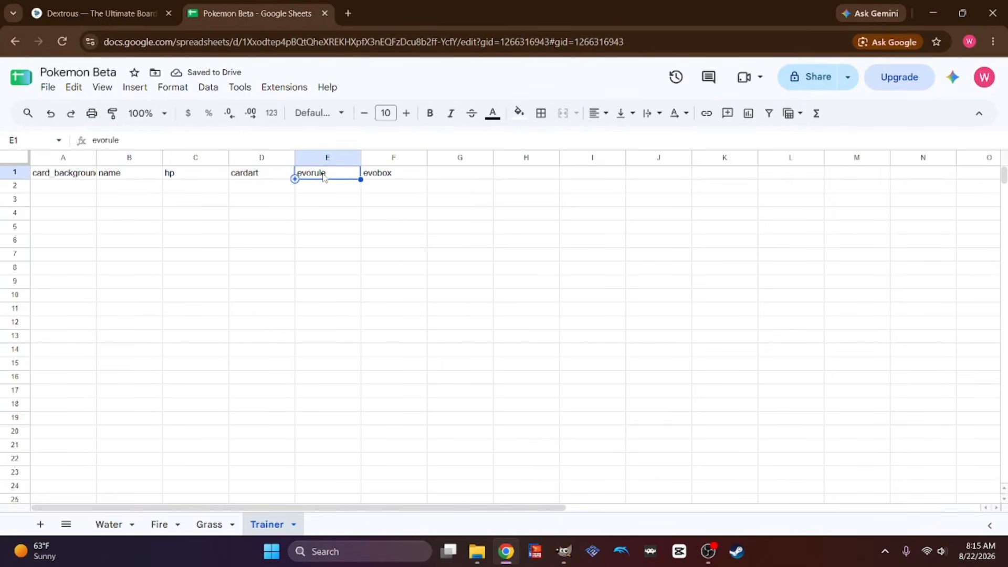
pyautogui.click(392, 176)
pyautogui.click(466, 177)
pyautogui.write('t')
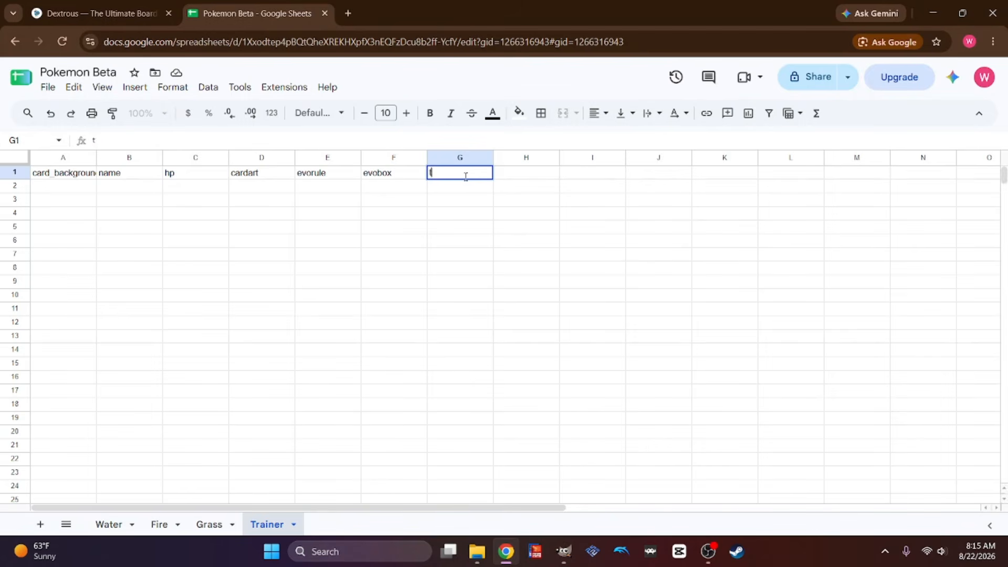
pyautogui.write('ype')
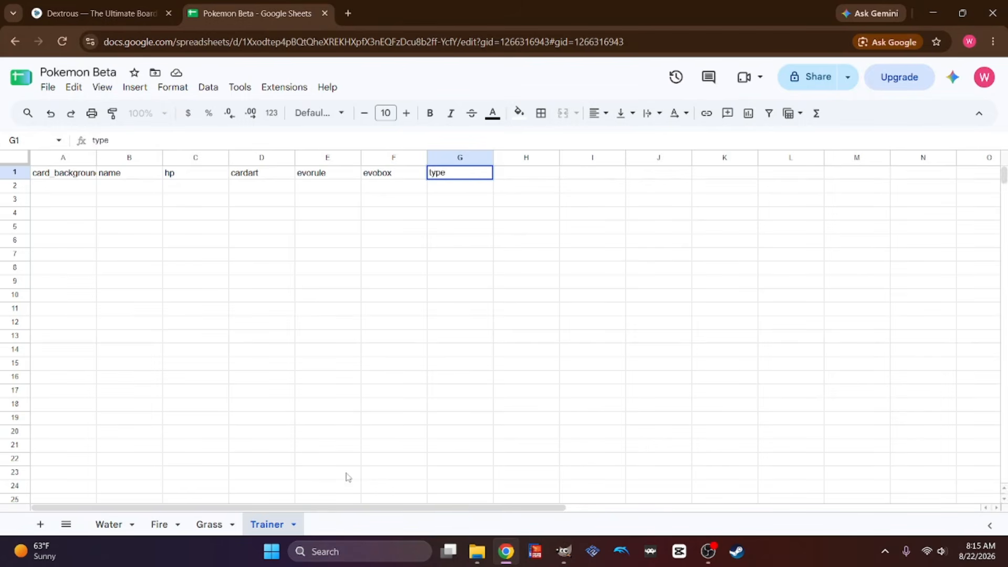
# Add the header type in cell G1 of both the Grass and Fire sheets
pyautogui.click(209, 524)
pyautogui.click(447, 175)
pyautogui.write('type')
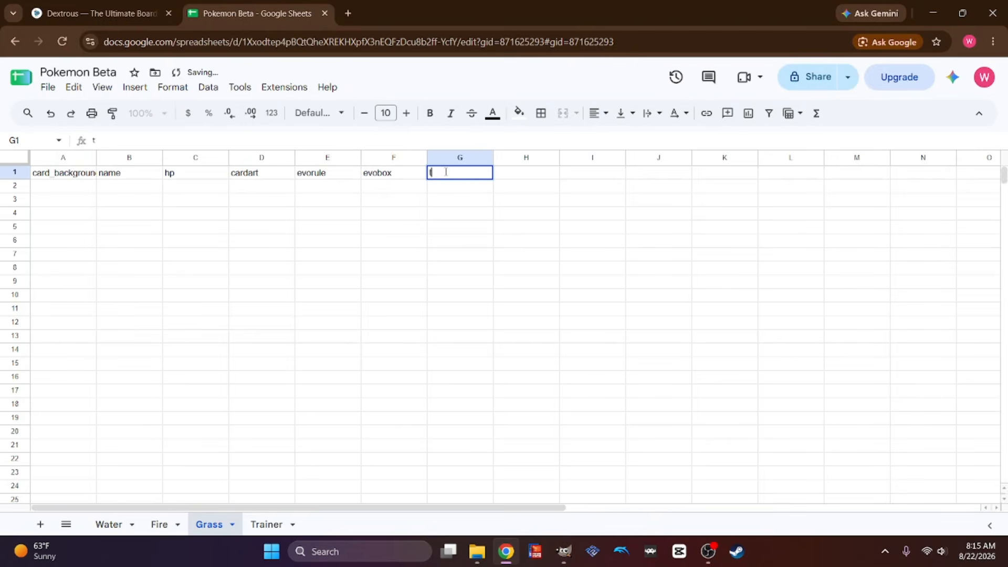
pyautogui.click(159, 523)
pyautogui.click(461, 175)
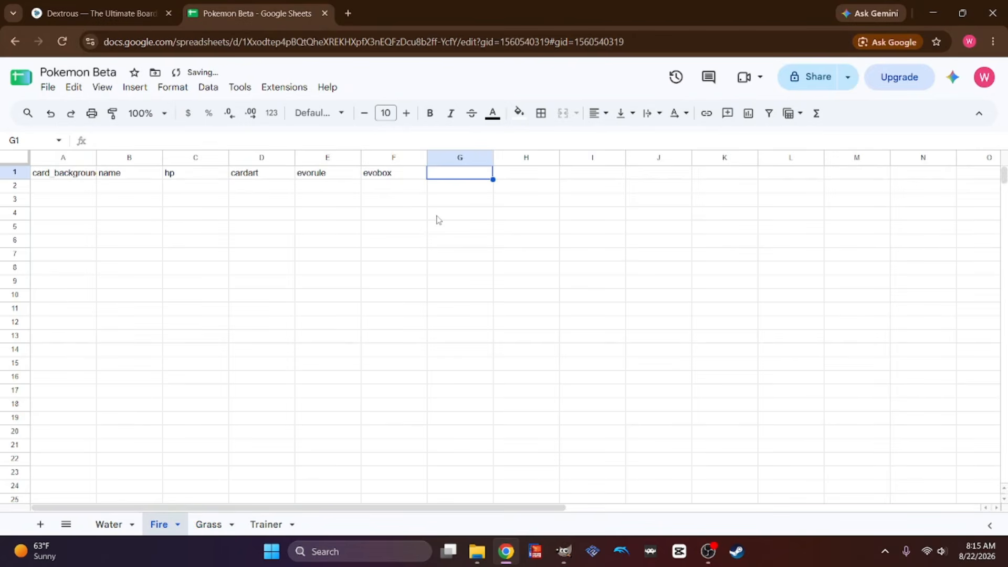
pyautogui.write('t')
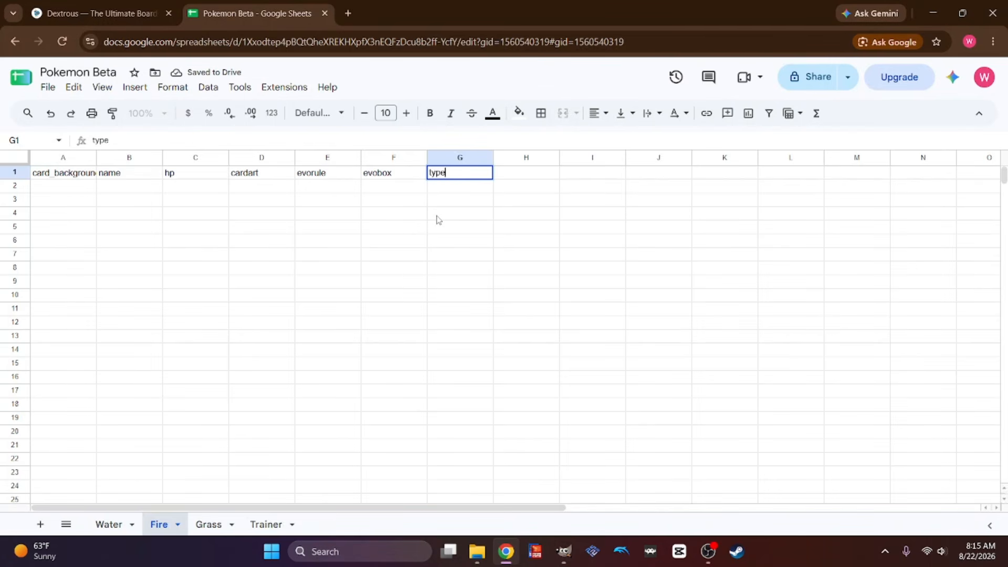
pyautogui.write('ype')
# Add the header type in cell G1 of the Water sheet, beside evobox
pyautogui.click(108, 524)
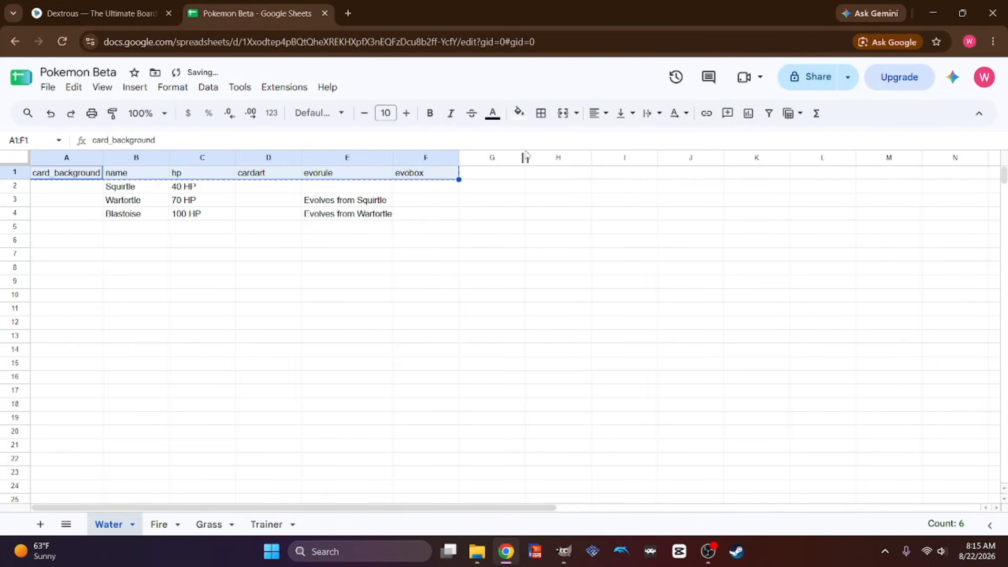
pyautogui.click(494, 176)
pyautogui.write('type')
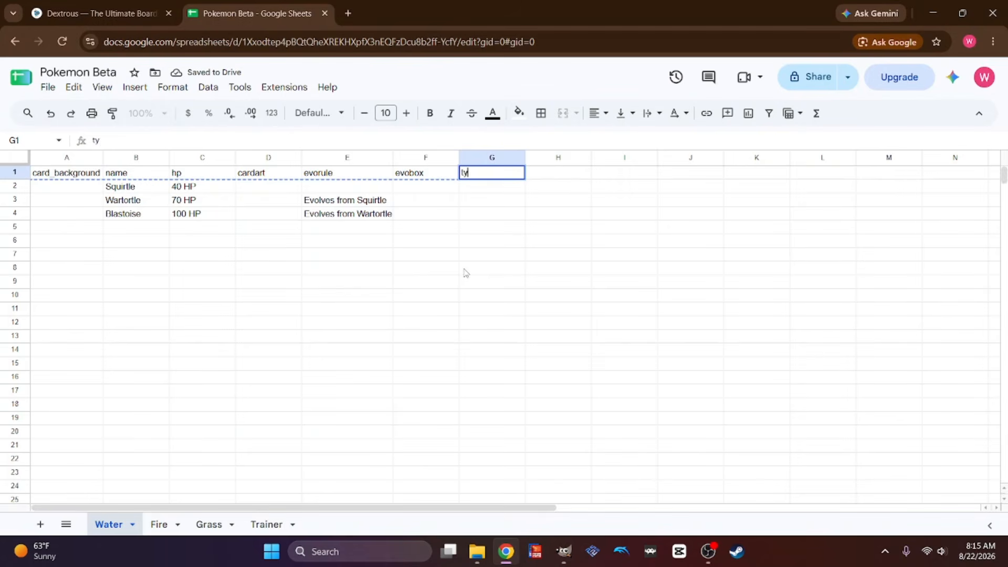
pyautogui.click(313, 190)
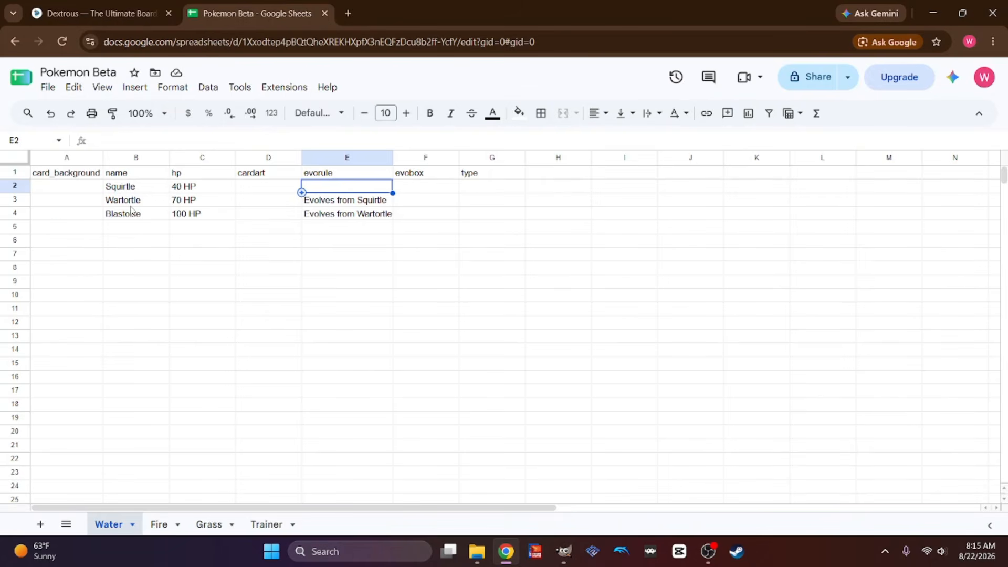
# Fill row 5 of the Water sheet with name Professor Oak, hp 10 HP and evobox professor.jpg
pyautogui.click(134, 225)
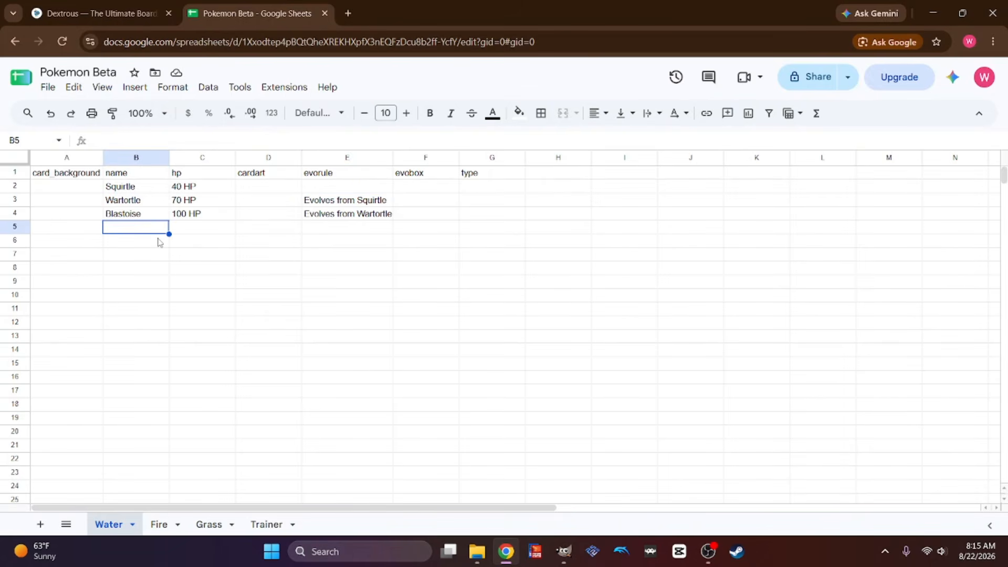
pyautogui.write('Profe')
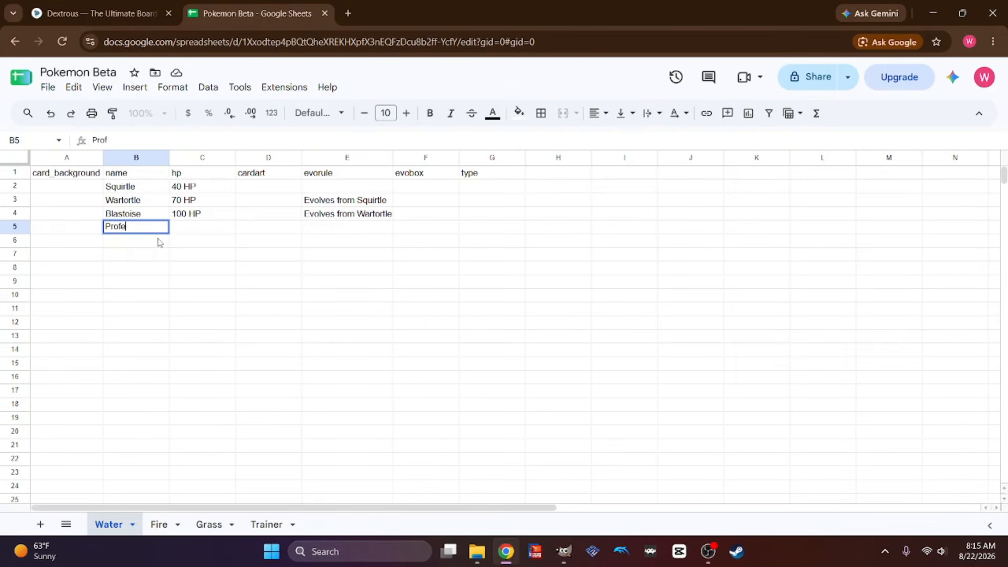
pyautogui.write('ssor Oak')
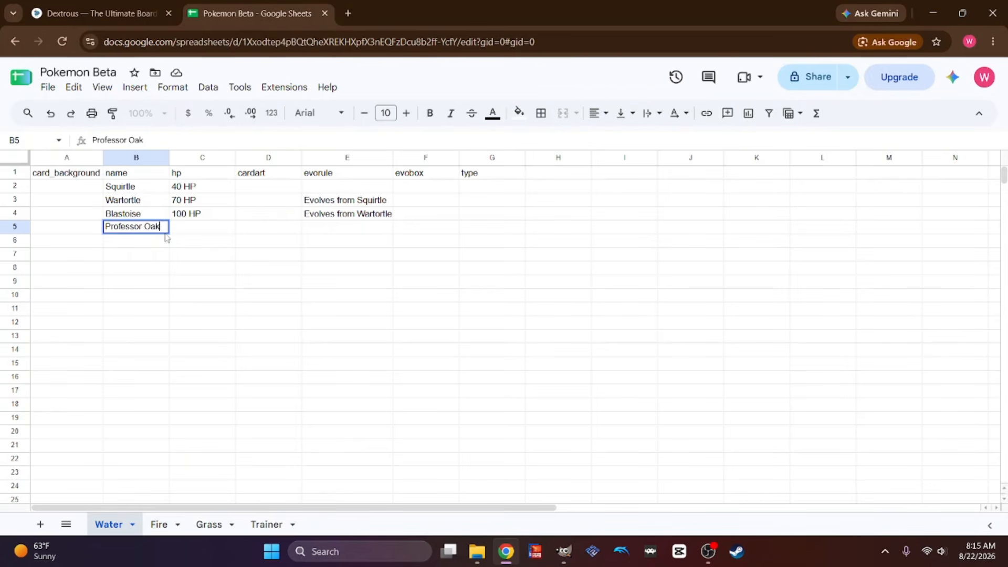
pyautogui.click(181, 230)
pyautogui.write('10')
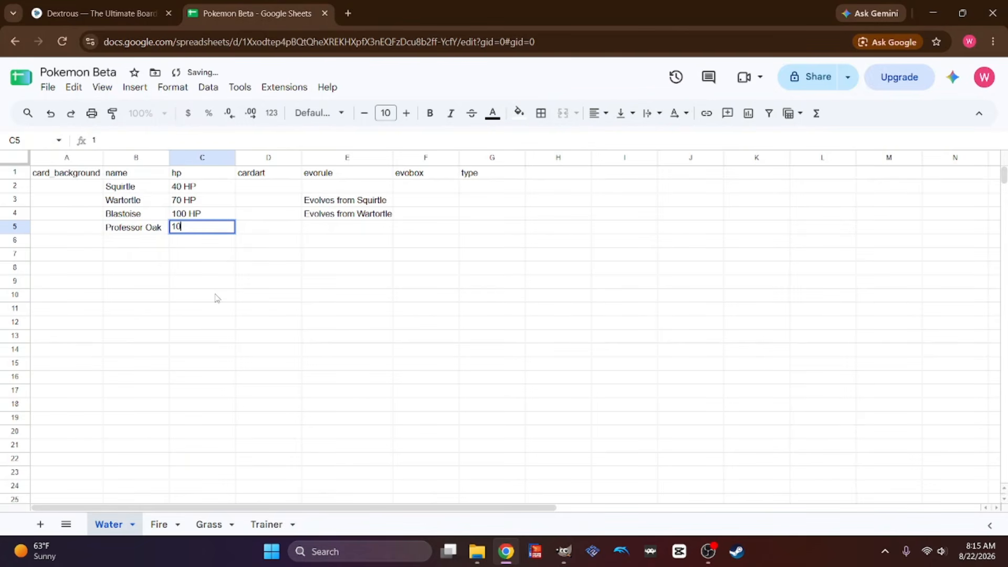
pyautogui.write(' HP')
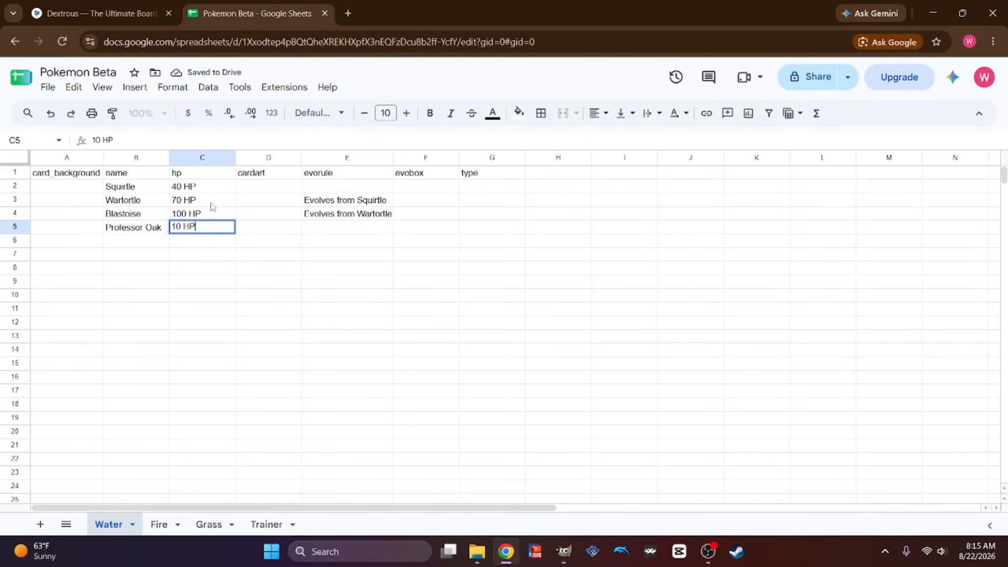
pyautogui.click(332, 232)
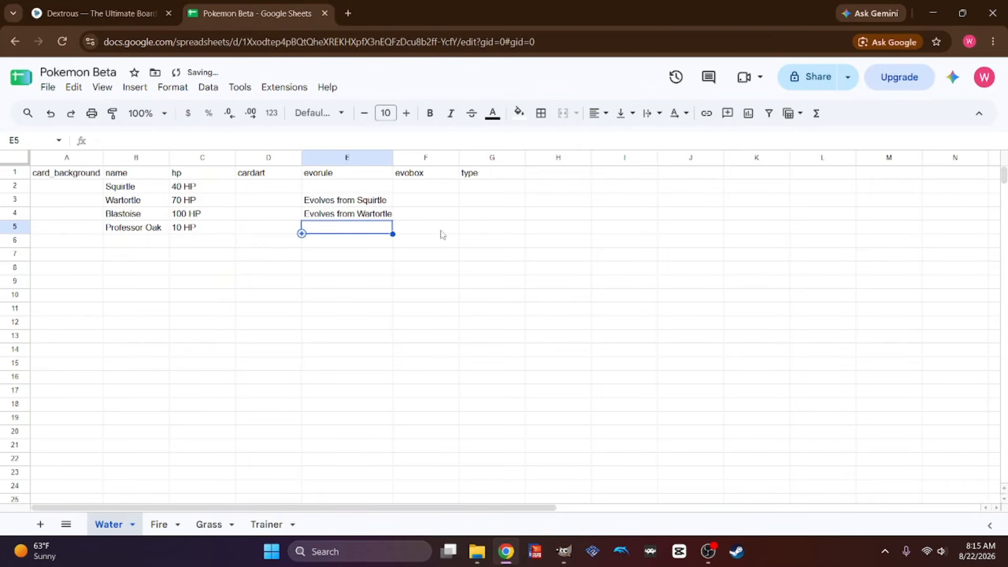
pyautogui.click(427, 228)
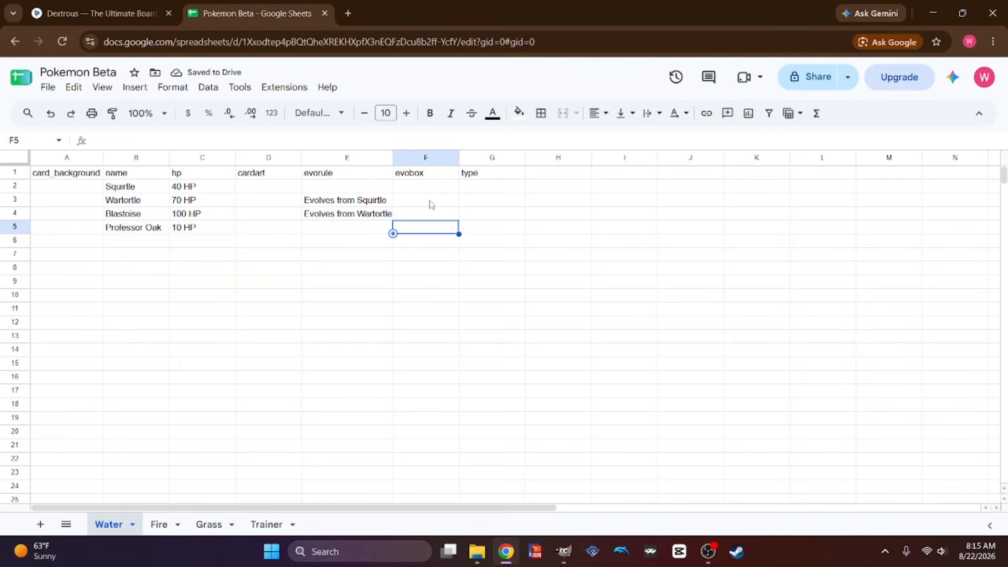
pyautogui.write('pro')
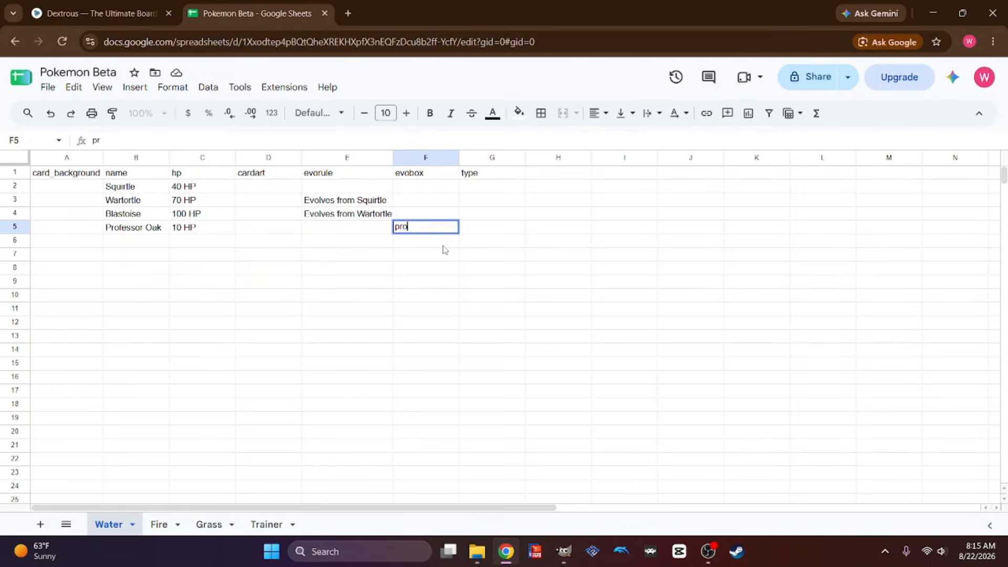
pyautogui.write('fessor.jpg')
pyautogui.click(480, 236)
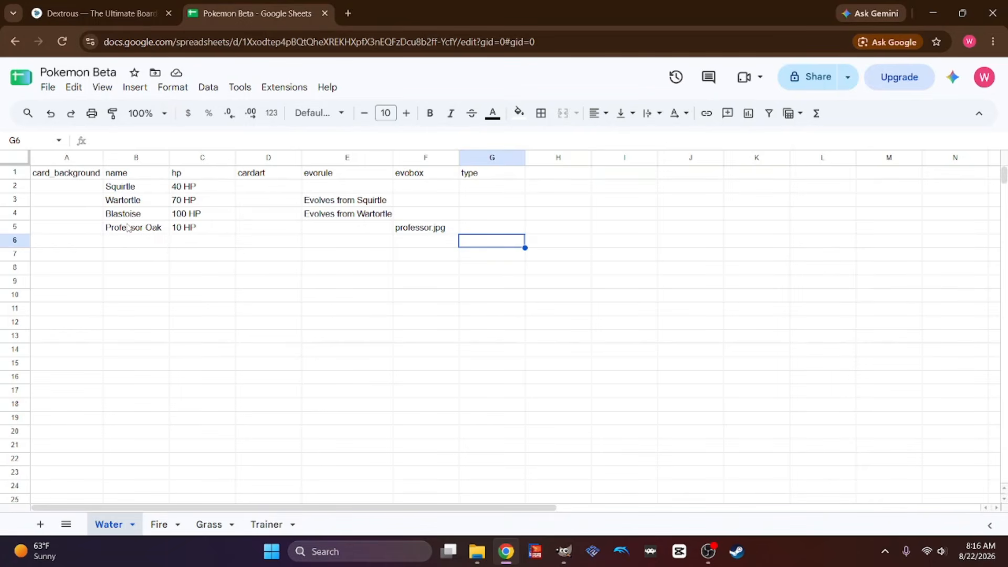
# Clear the evobox, hp and name entries of the Professor Oak row in the Water sheet
pyautogui.click(420, 230)
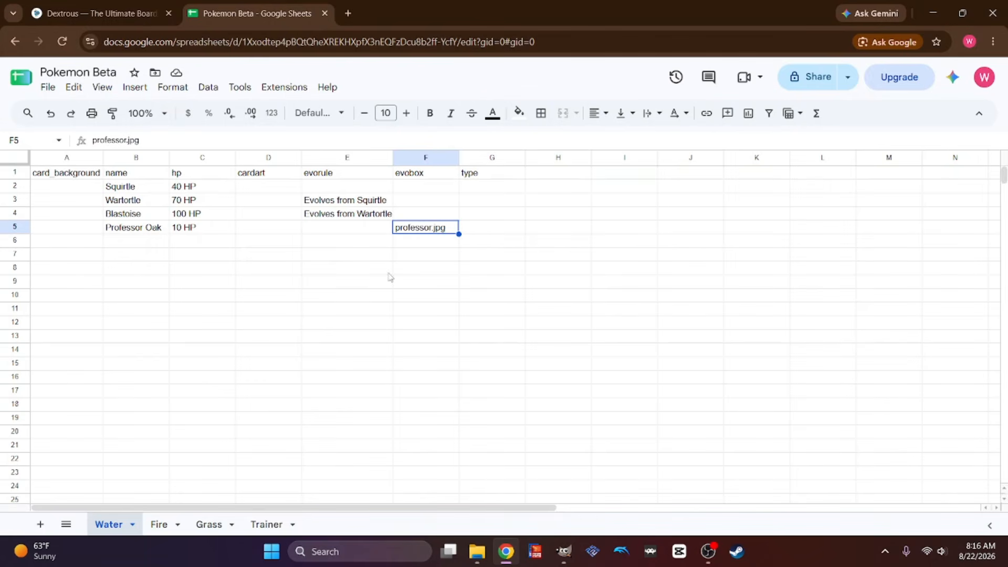
pyautogui.press('Delete')
pyautogui.click(185, 230)
pyautogui.press('Delete')
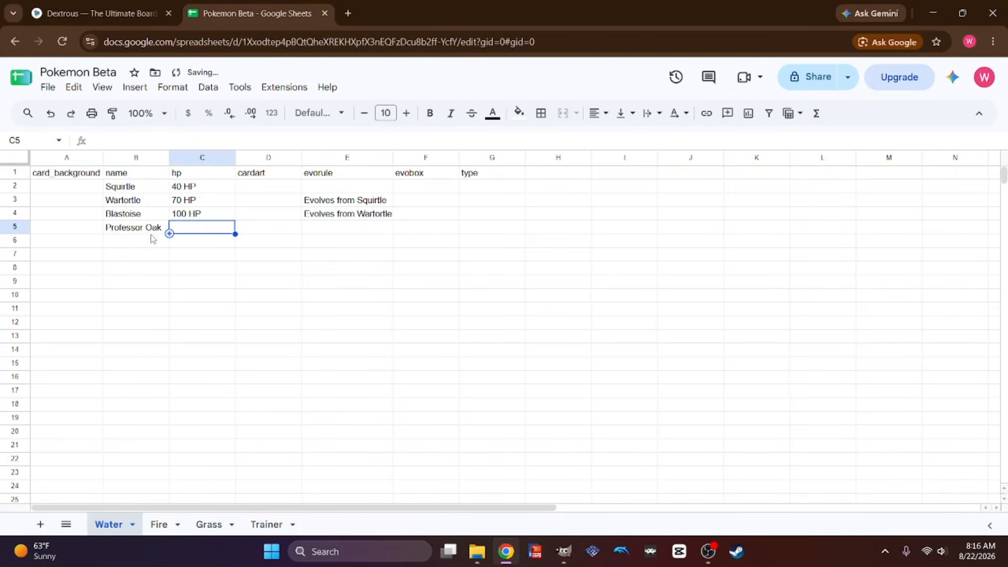
pyautogui.click(150, 229)
pyautogui.press('Delete')
pyautogui.click(148, 245)
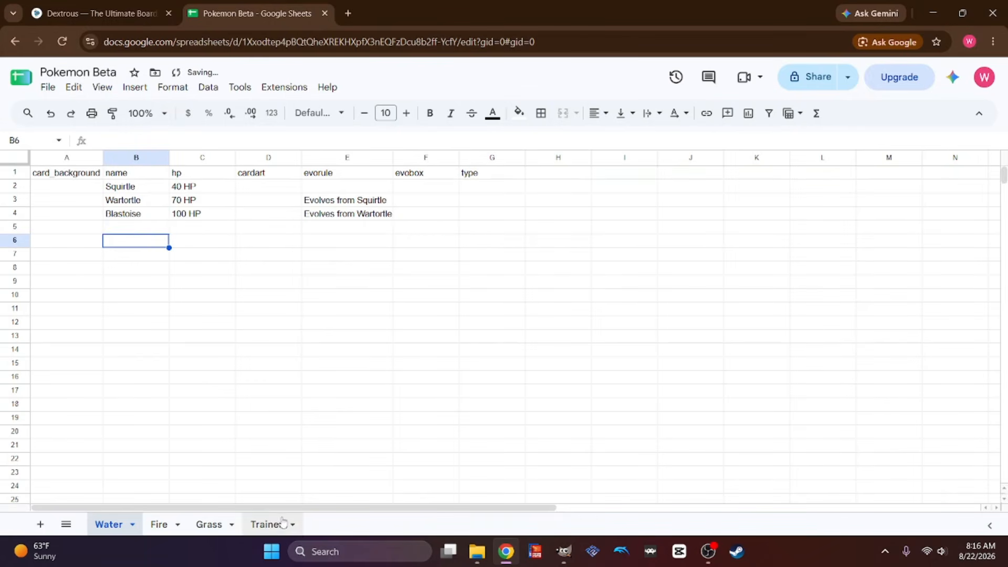
pyautogui.click(269, 525)
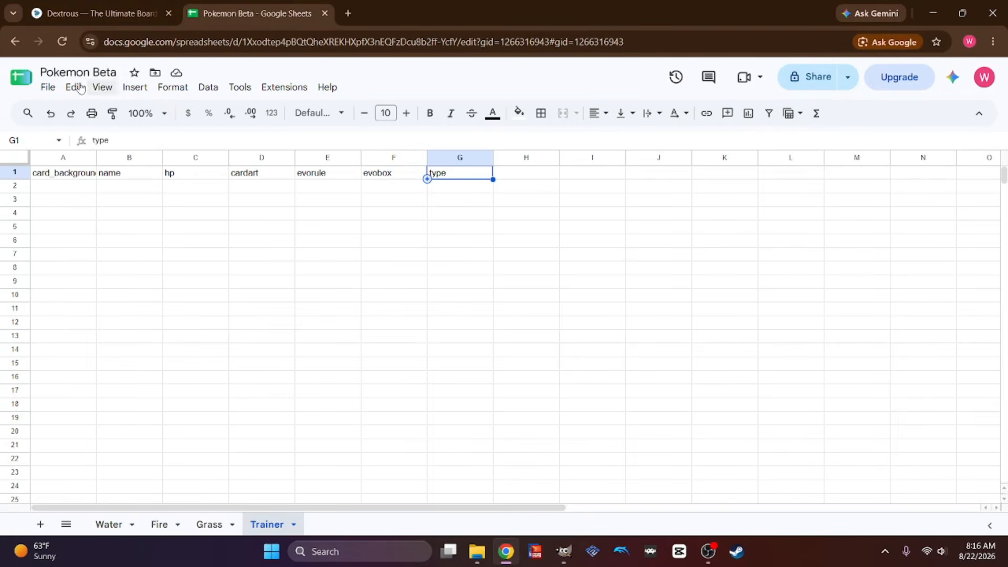
pyautogui.click(51, 89)
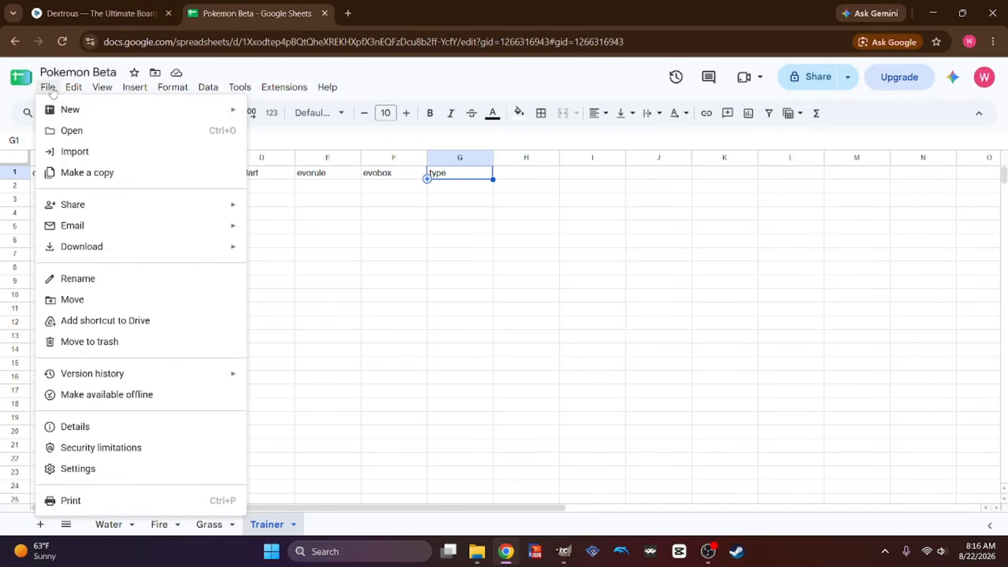
pyautogui.moveTo(87, 208)
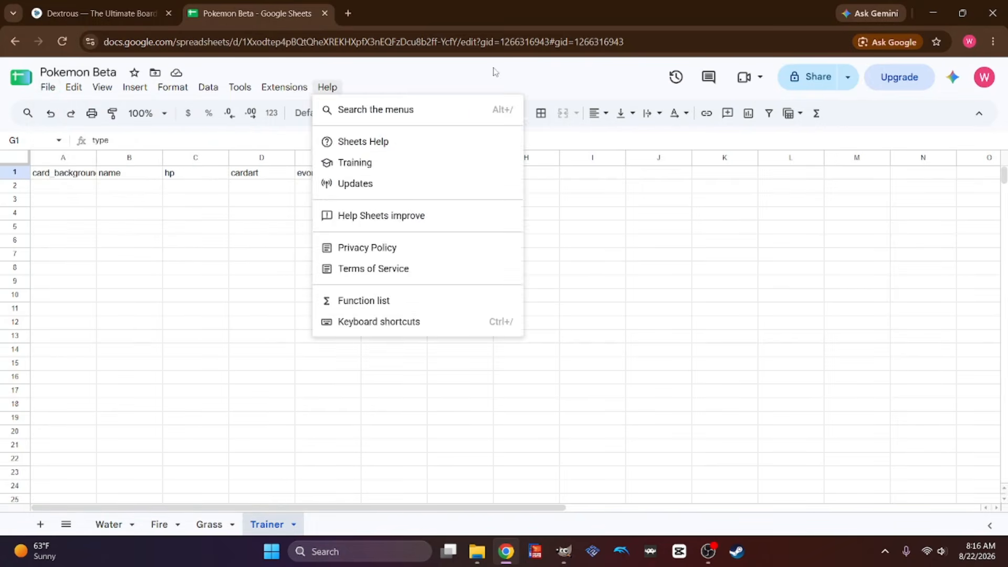
pyautogui.click(511, 78)
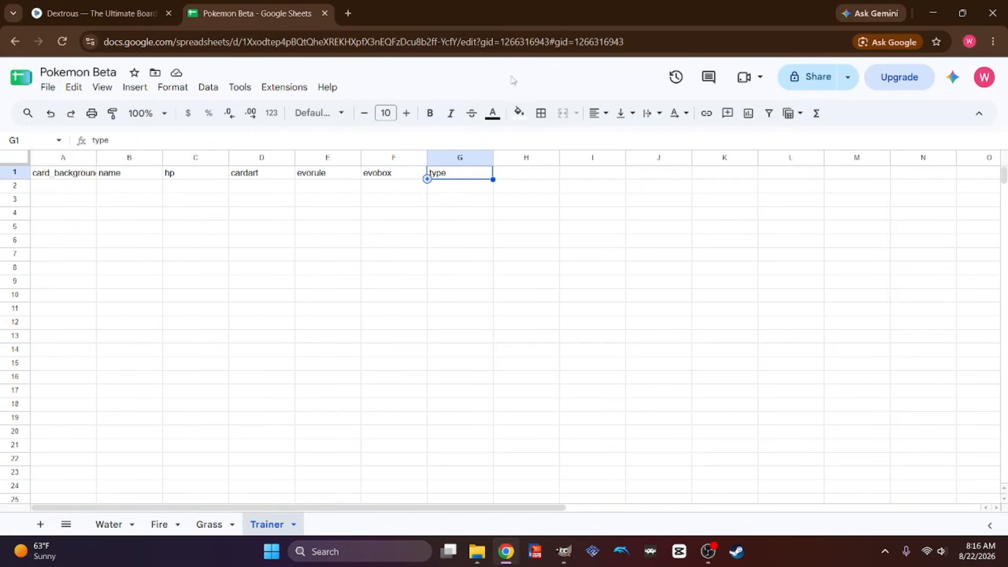
pyautogui.click(334, 188)
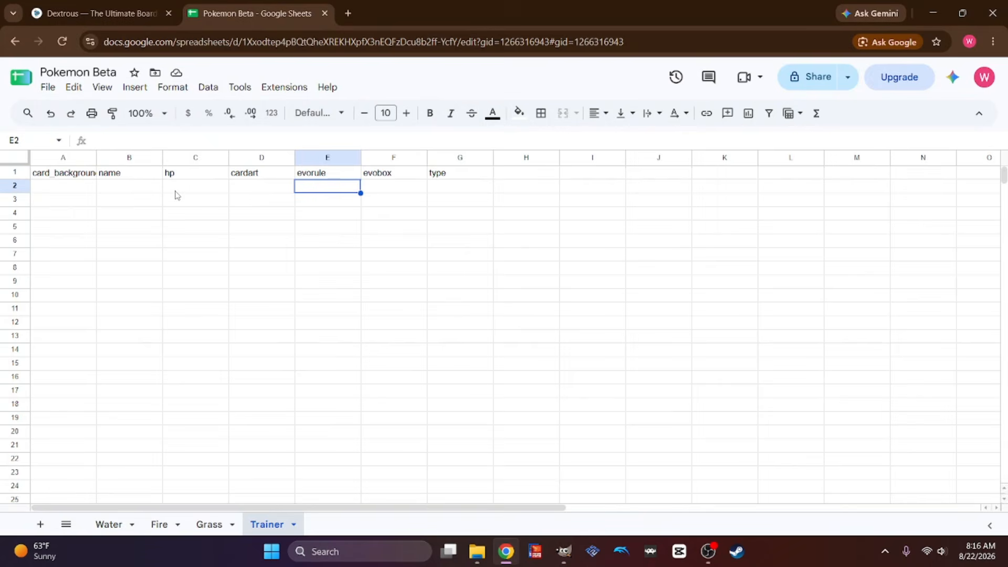
# Create a blank Google Sheets spreadsheet in a new browser tab and add two more sheets to it
pyautogui.click(349, 13)
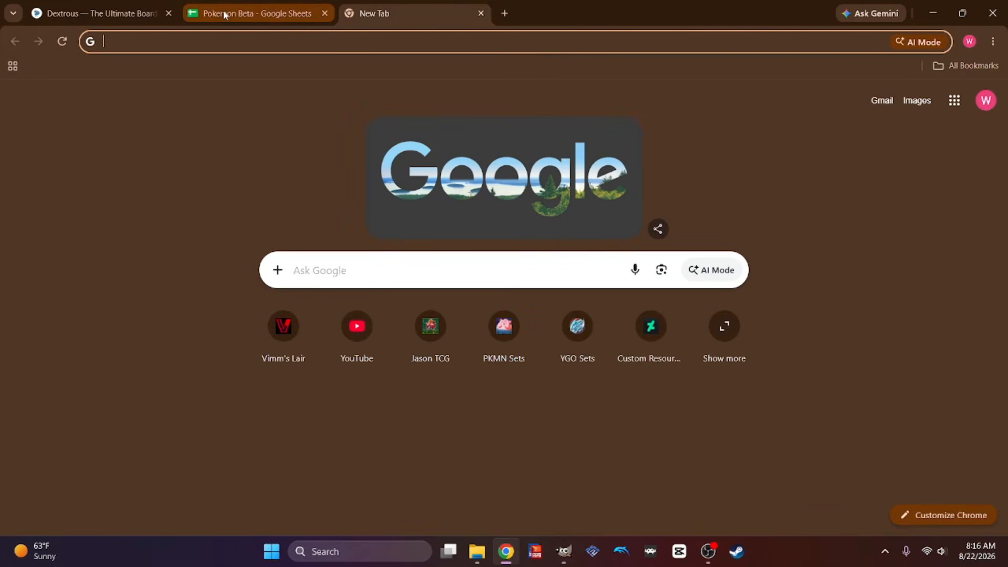
pyautogui.click(954, 100)
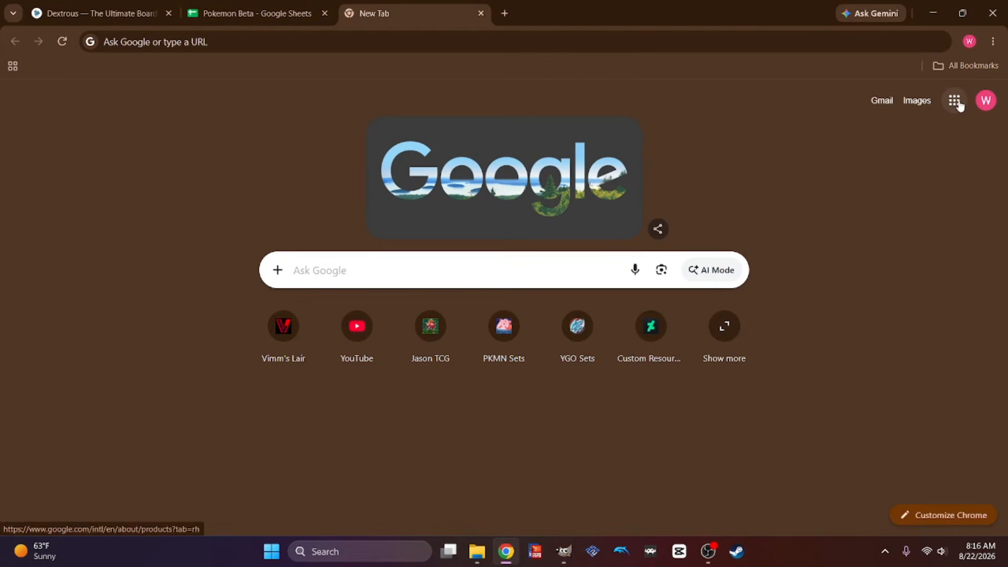
pyautogui.click(887, 462)
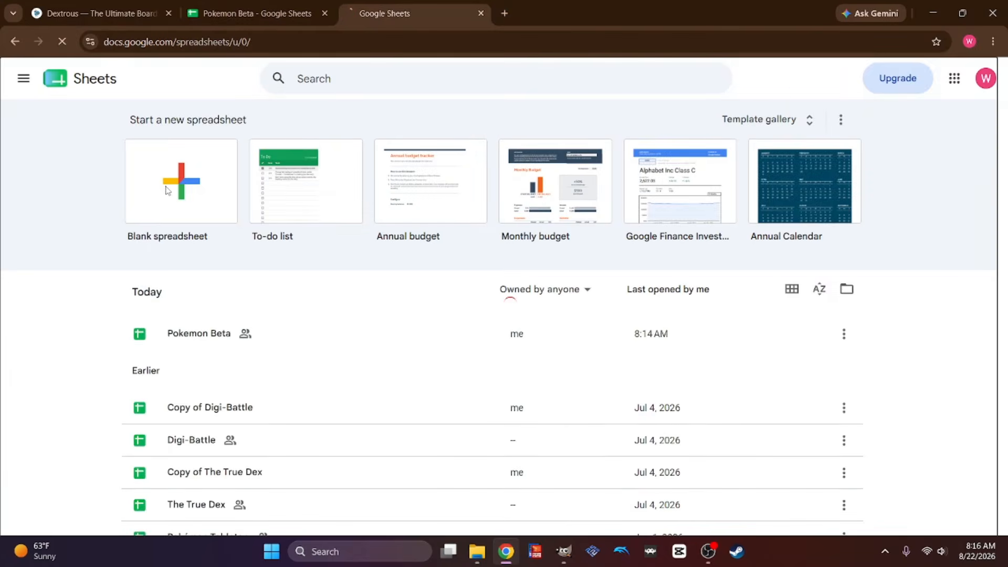
pyautogui.click(131, 197)
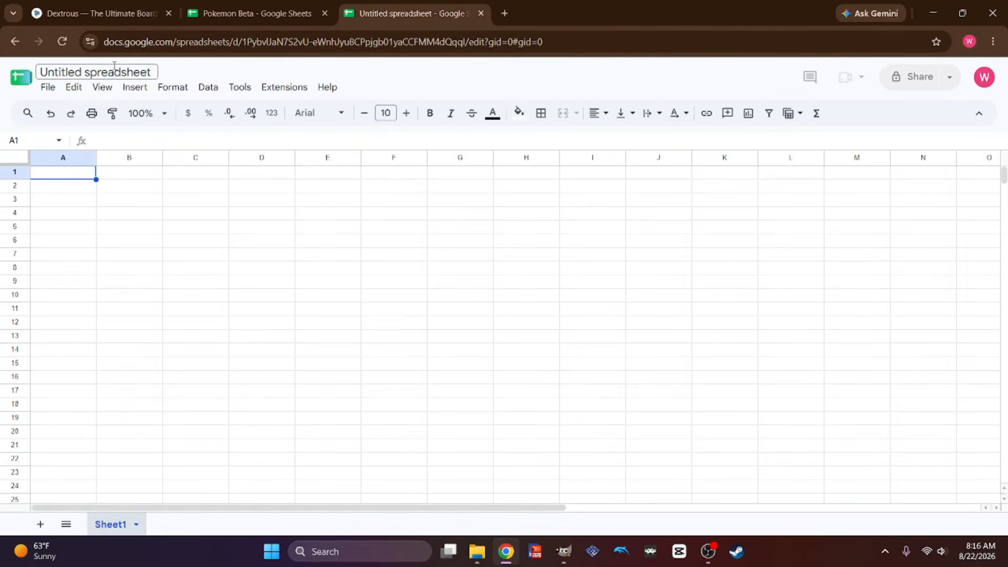
pyautogui.click(41, 524)
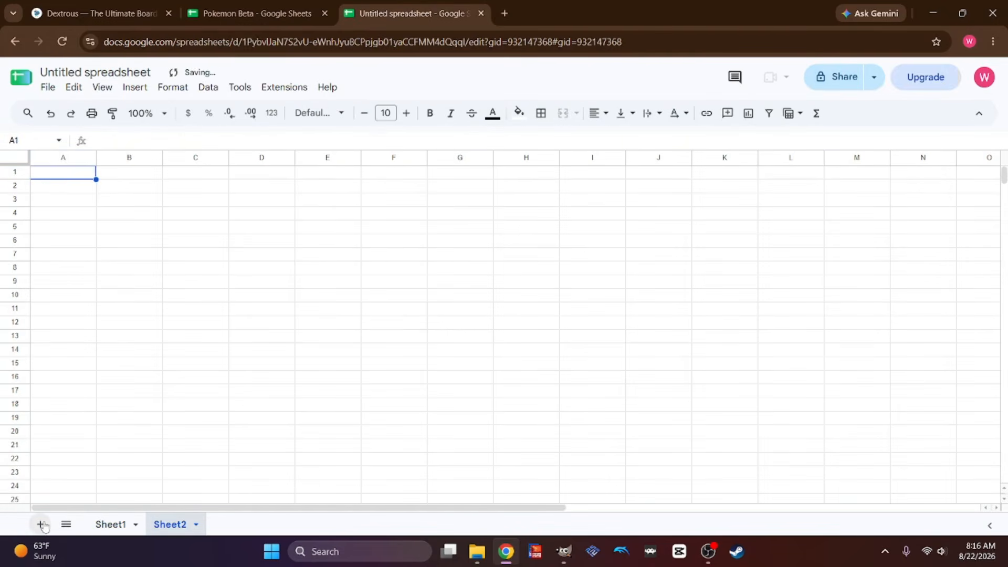
pyautogui.click(42, 525)
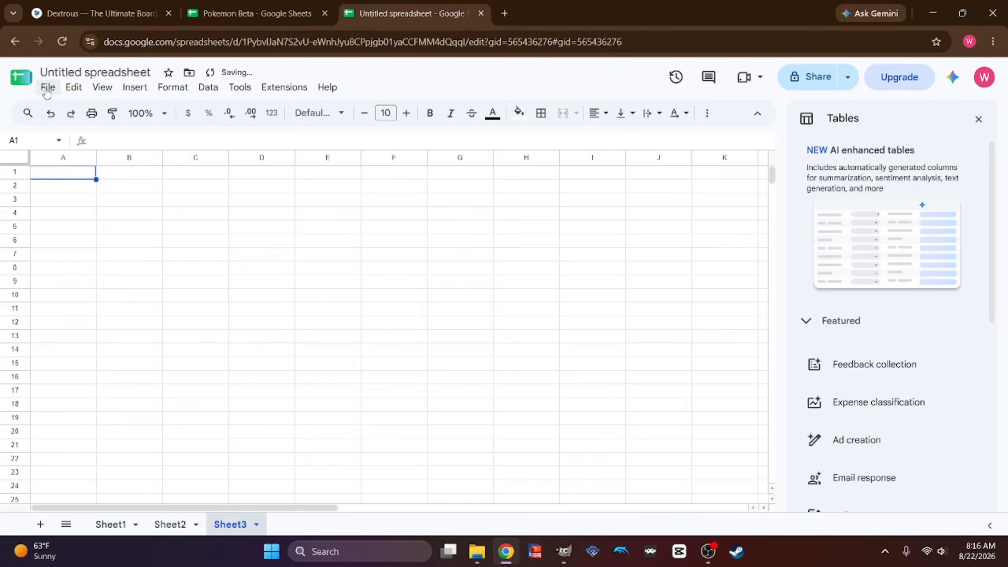
# Open the web publishing settings for the untitled spreadsheet and review the document and sheet choices, keeping Entire document selected
pyautogui.click(47, 88)
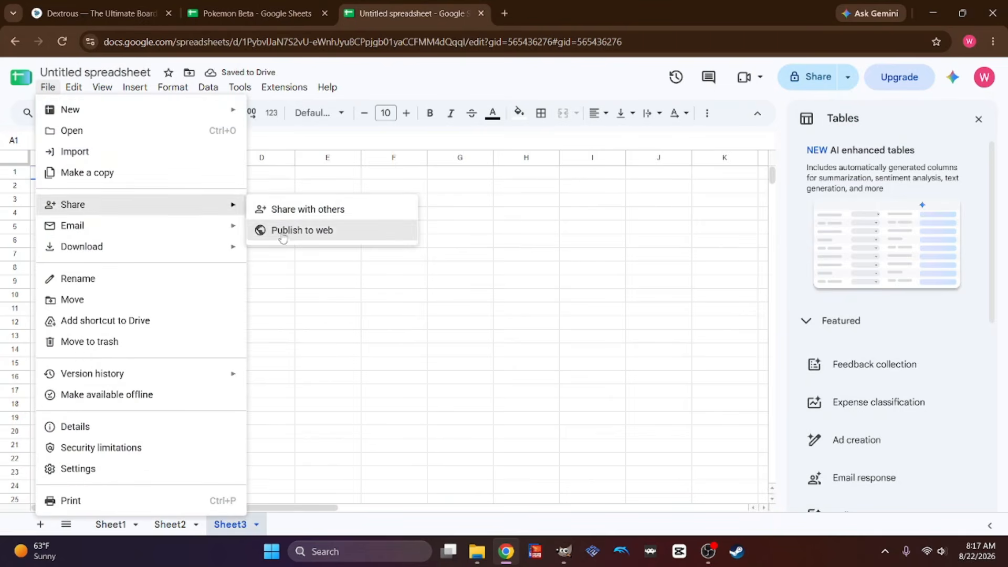
pyautogui.click(284, 236)
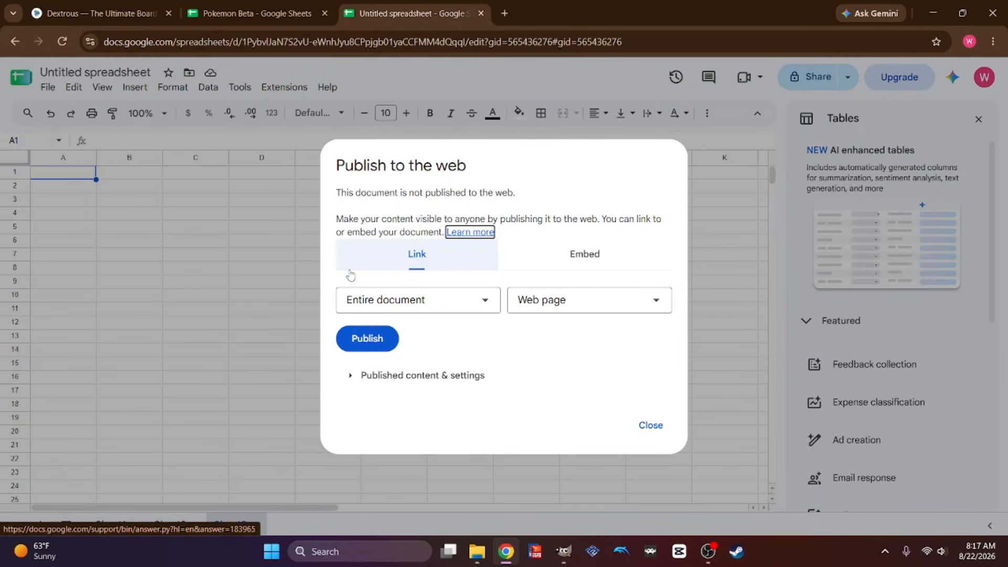
pyautogui.click(409, 305)
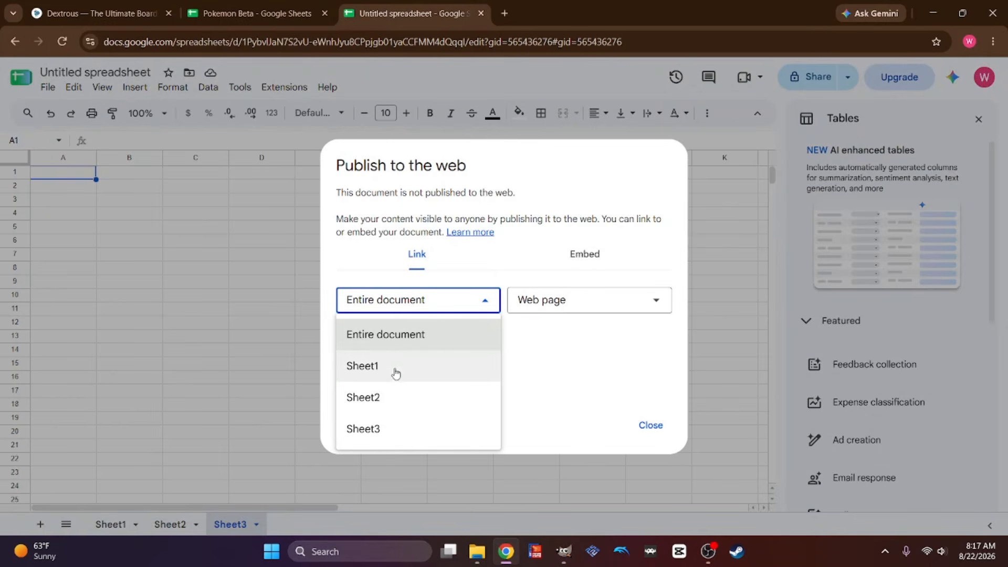
pyautogui.click(83, 17)
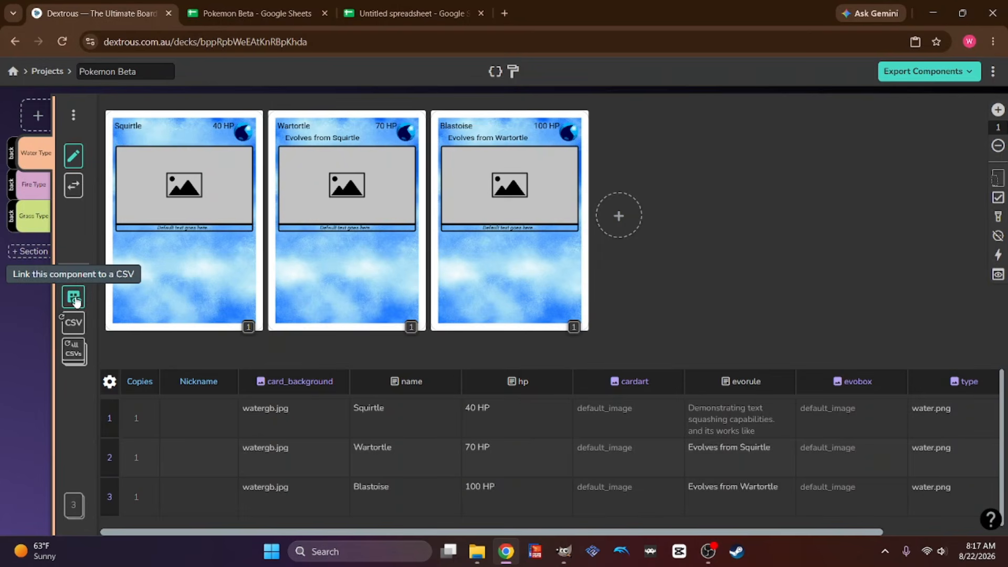
pyautogui.click(394, 13)
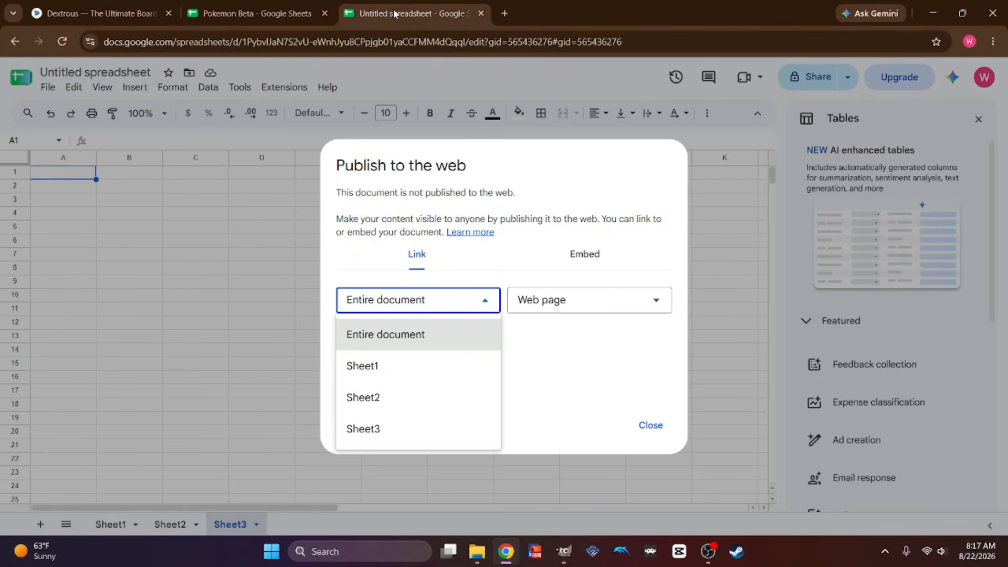
pyautogui.click(292, 287)
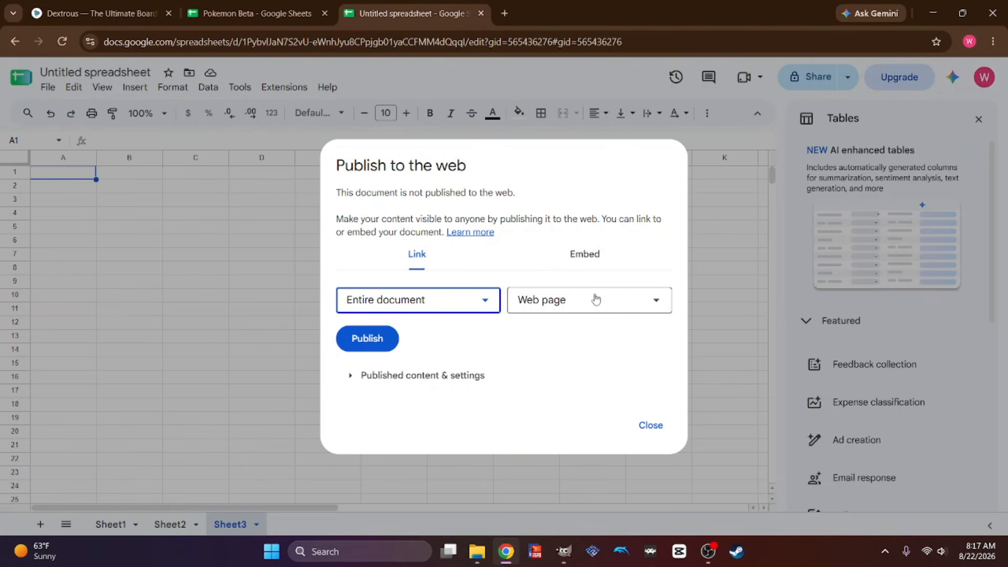
# Publish the entire spreadsheet to the web as comma-separated values and select the generated link
pyautogui.click(565, 308)
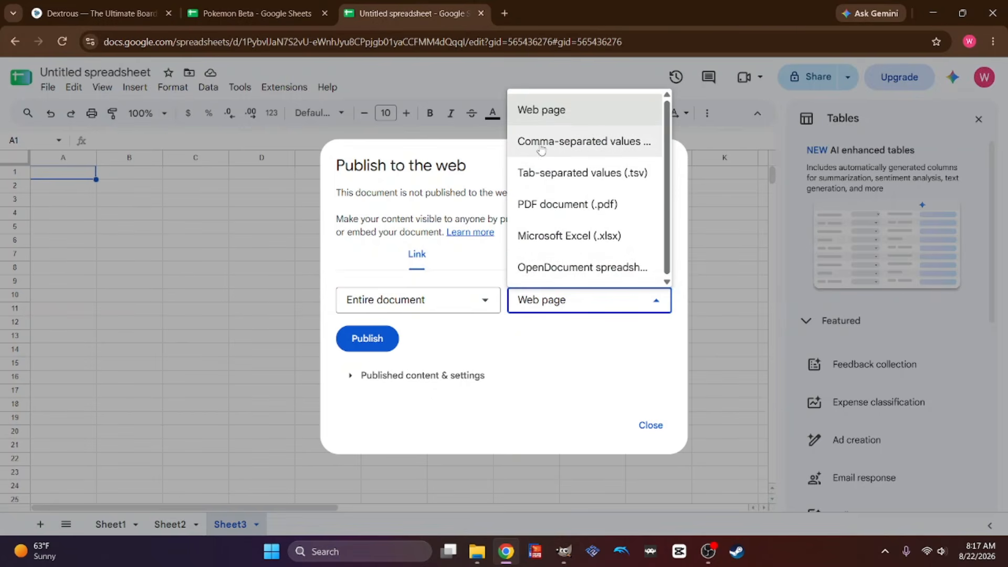
pyautogui.click(582, 146)
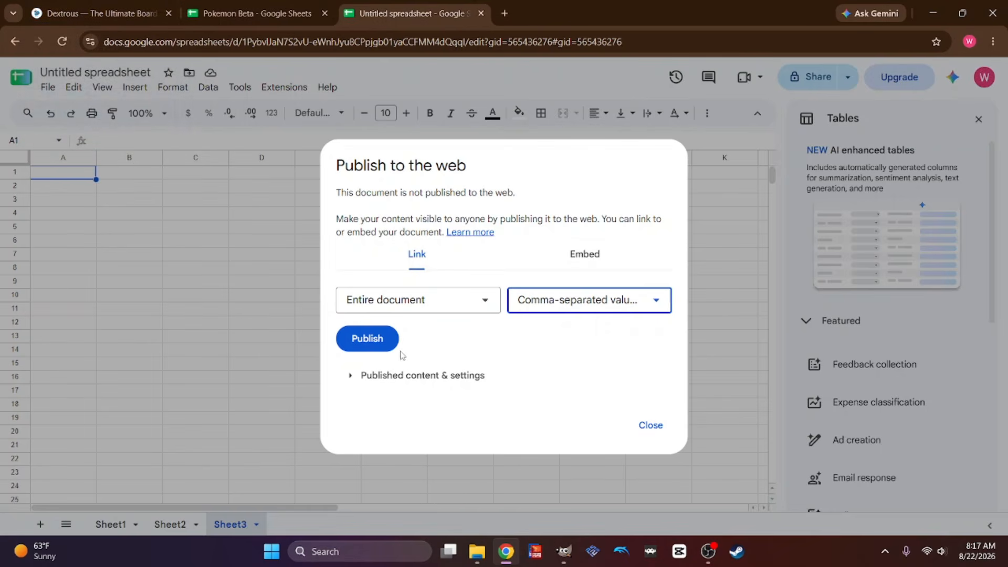
pyautogui.click(372, 342)
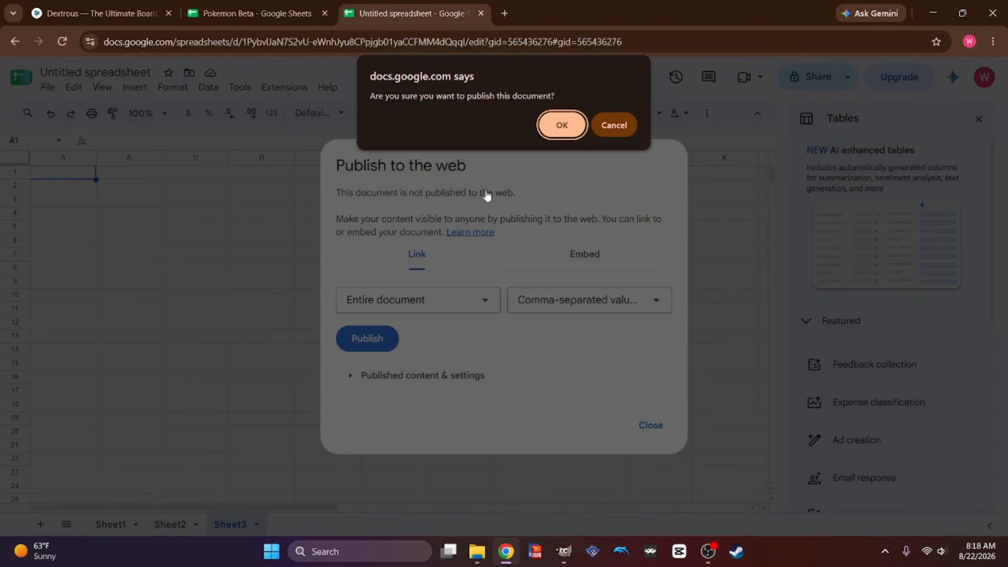
pyautogui.click(561, 125)
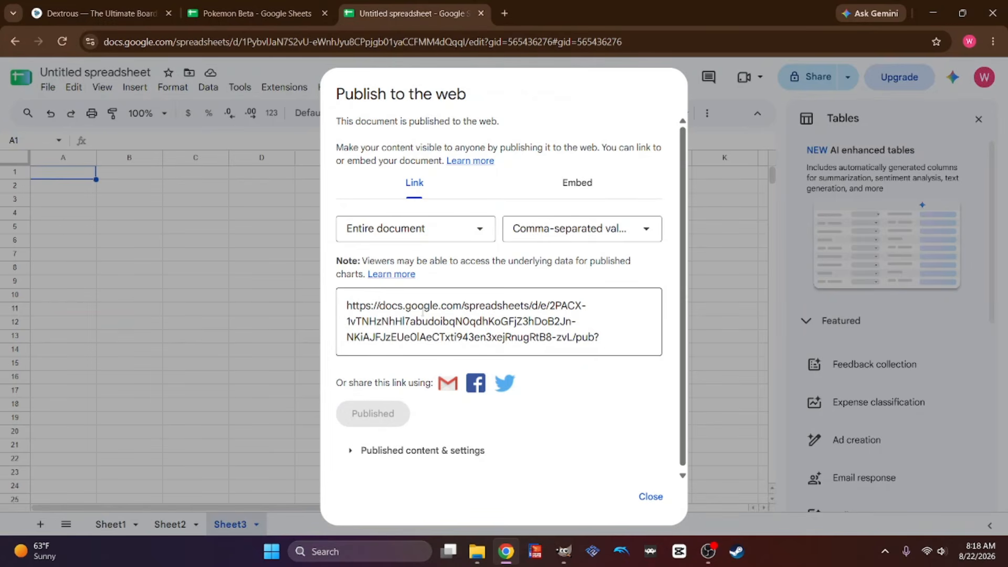
pyautogui.click(608, 342)
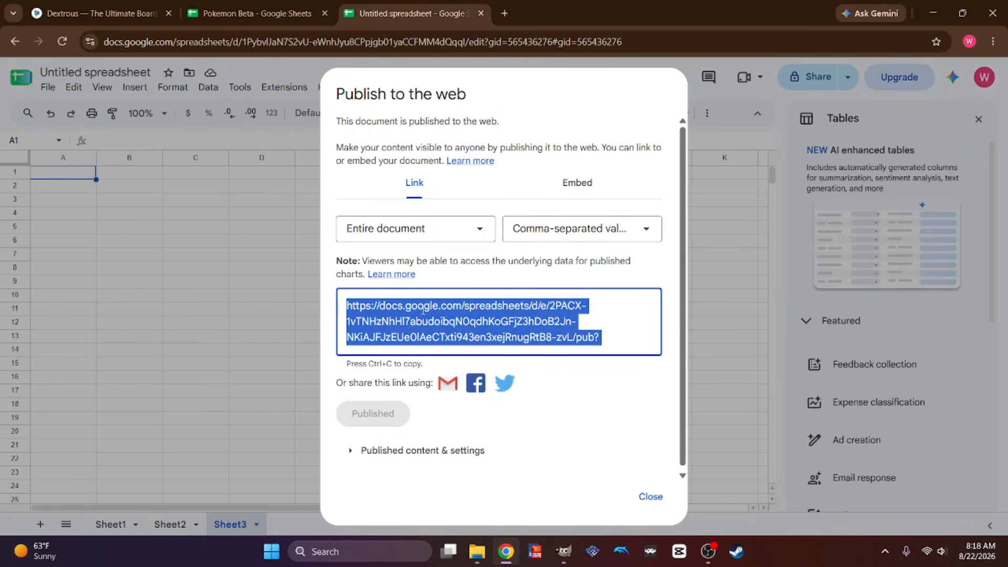
# Switch to Dextrous and import the Water Type component's data from the CSV link already entered, then close the import dialog
pyautogui.click(108, 14)
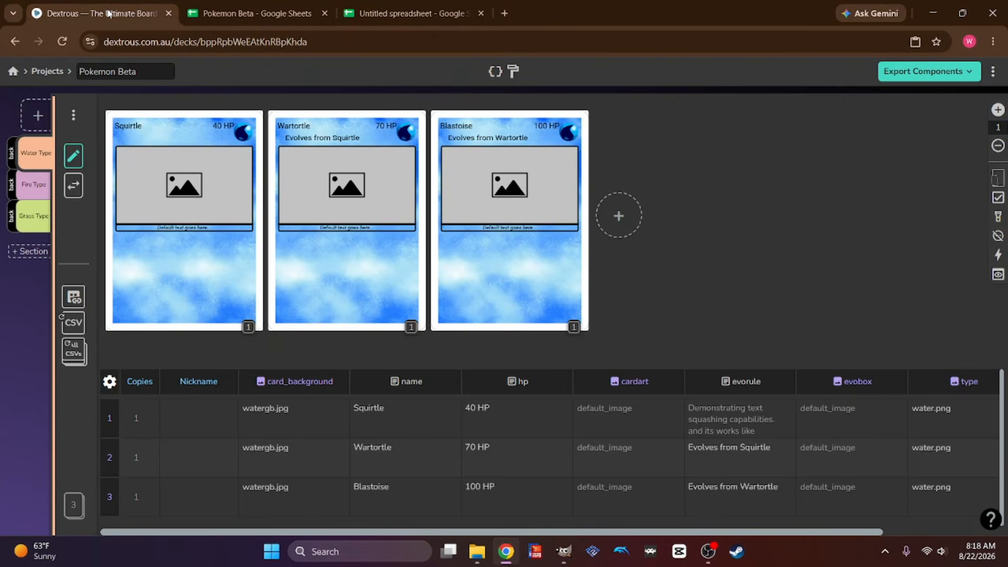
pyautogui.click(79, 303)
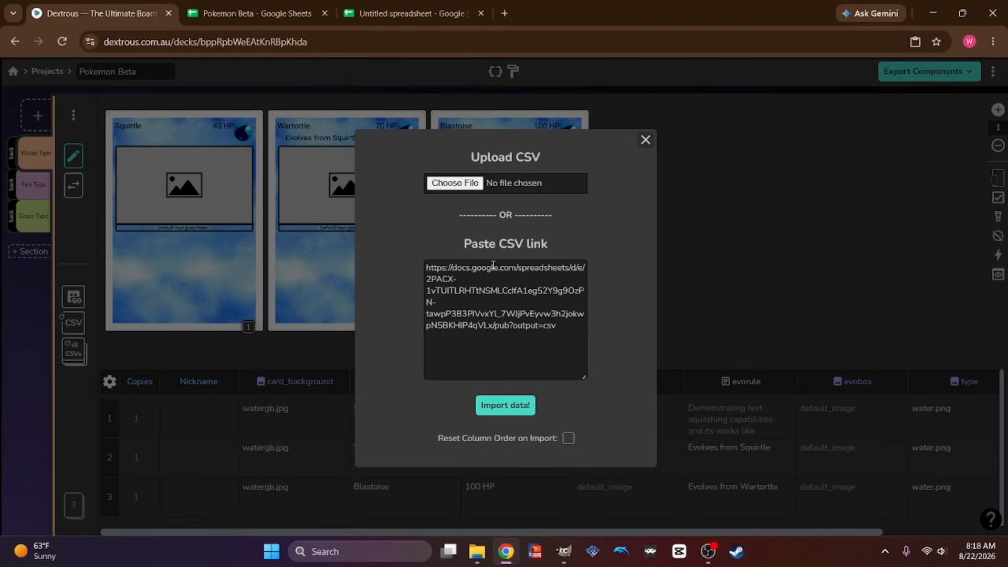
pyautogui.click(514, 411)
pyautogui.click(646, 140)
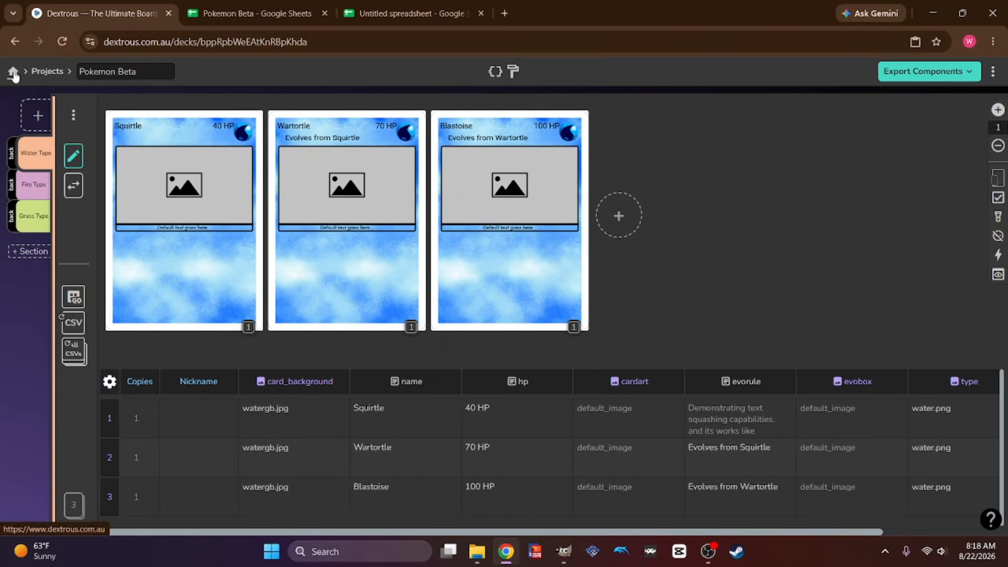
pyautogui.moveTo(267, 190)
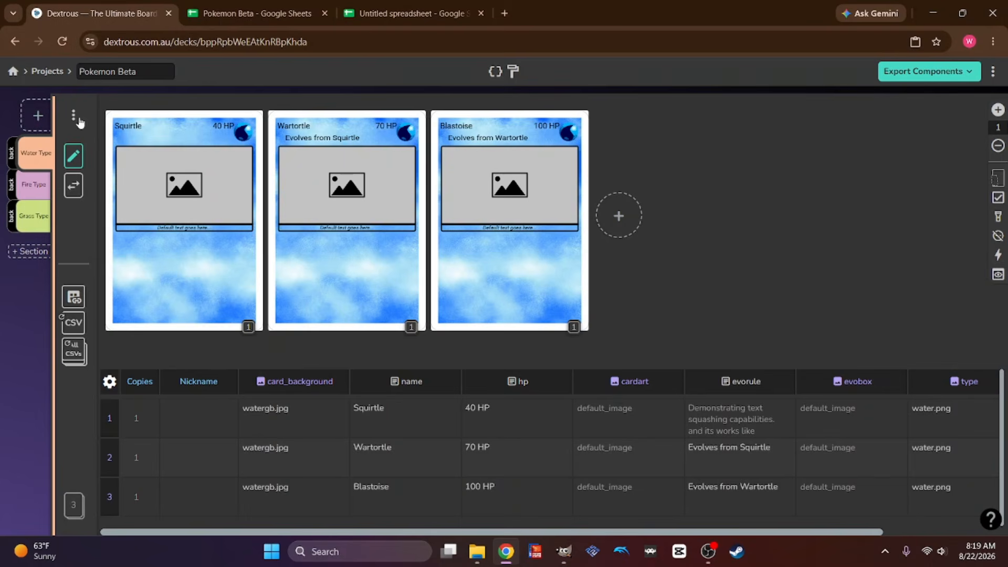
pyautogui.moveTo(417, 166)
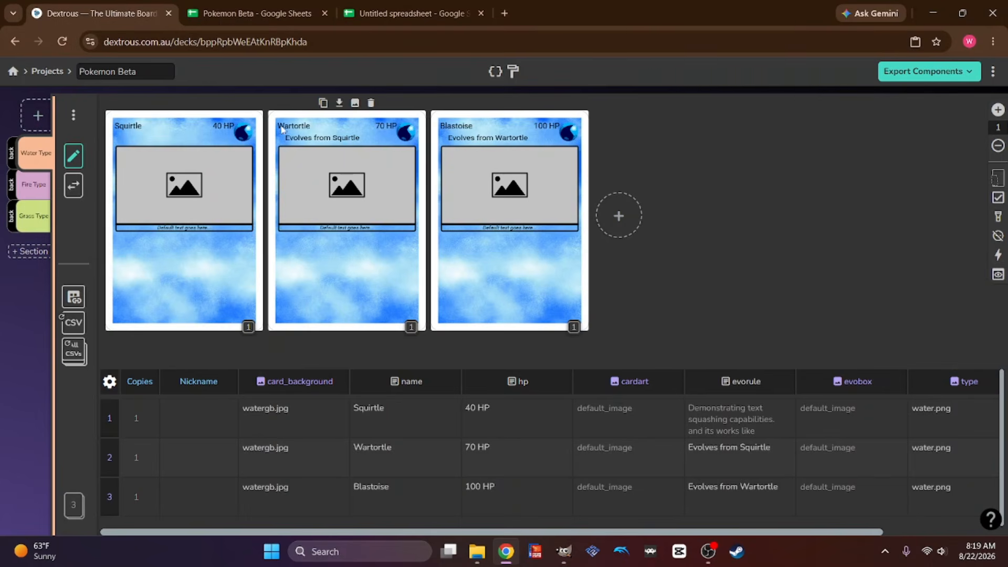